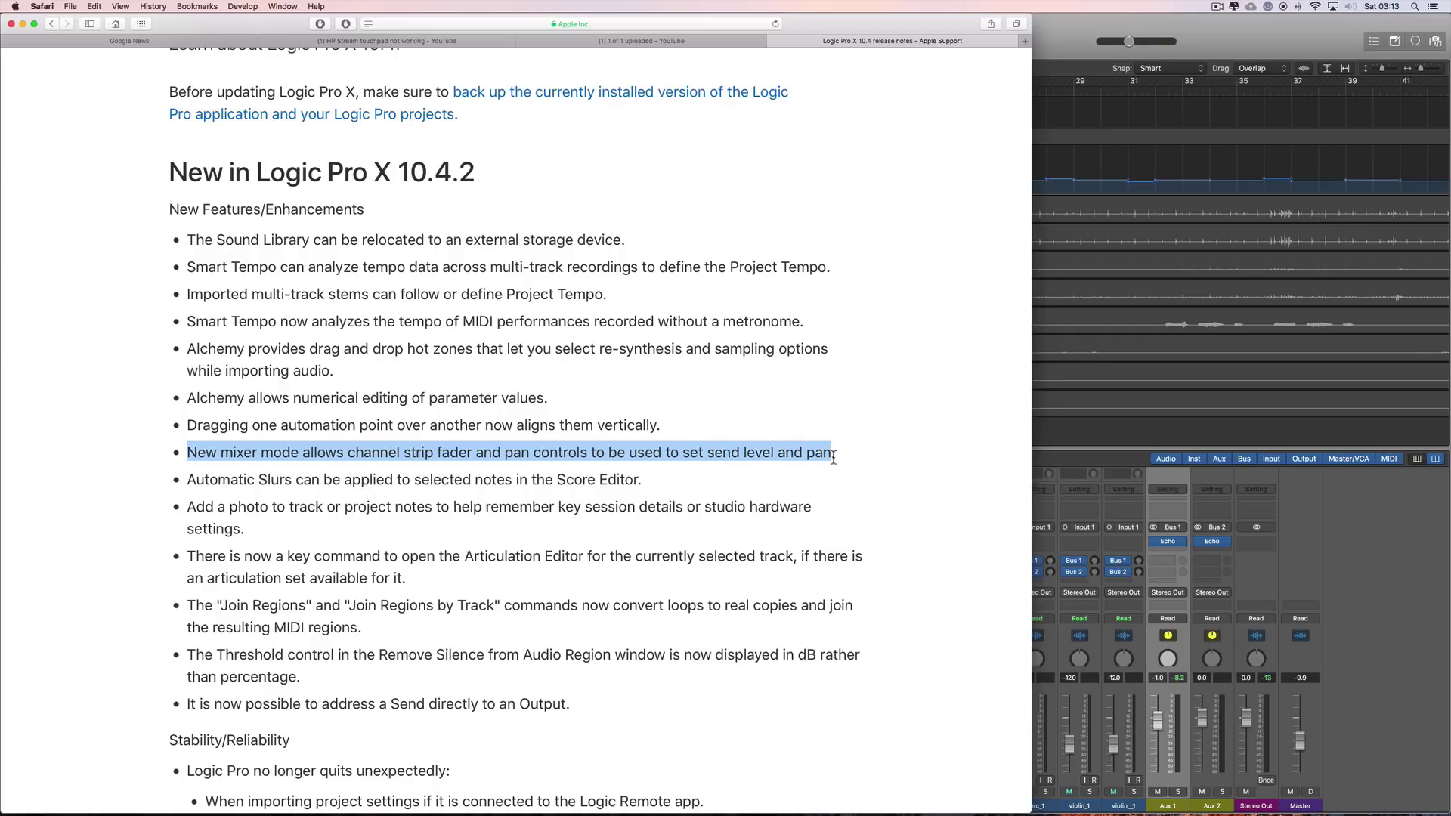
Switch to the Logic Pro X project and look through its audio tracks from Bass to violin.
{"action": "left_click", "coordinate": [1069, 48]}
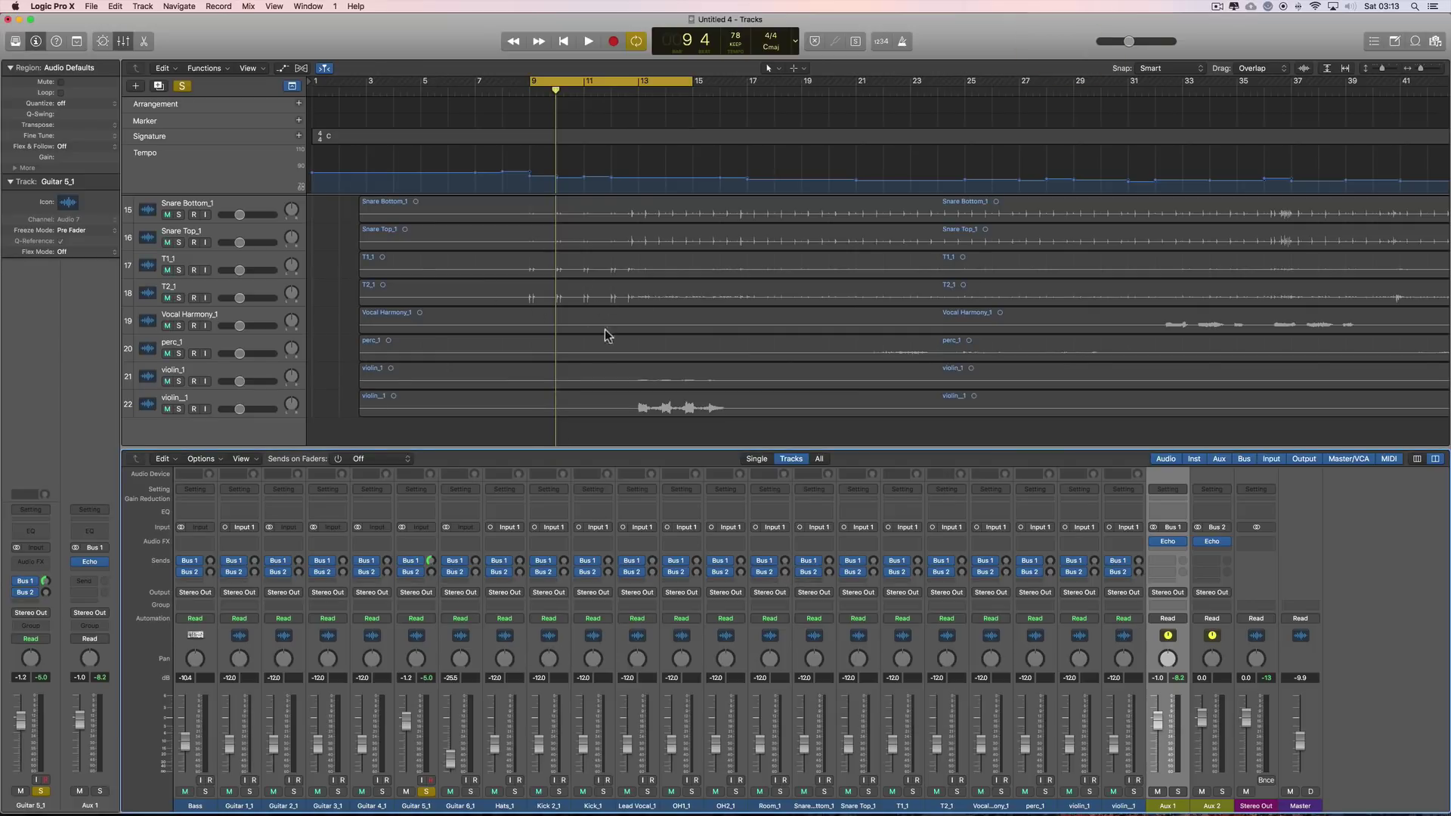
{"action": "scroll", "coordinate": [529, 294], "scroll_direction": "up", "scroll_amount": 10}
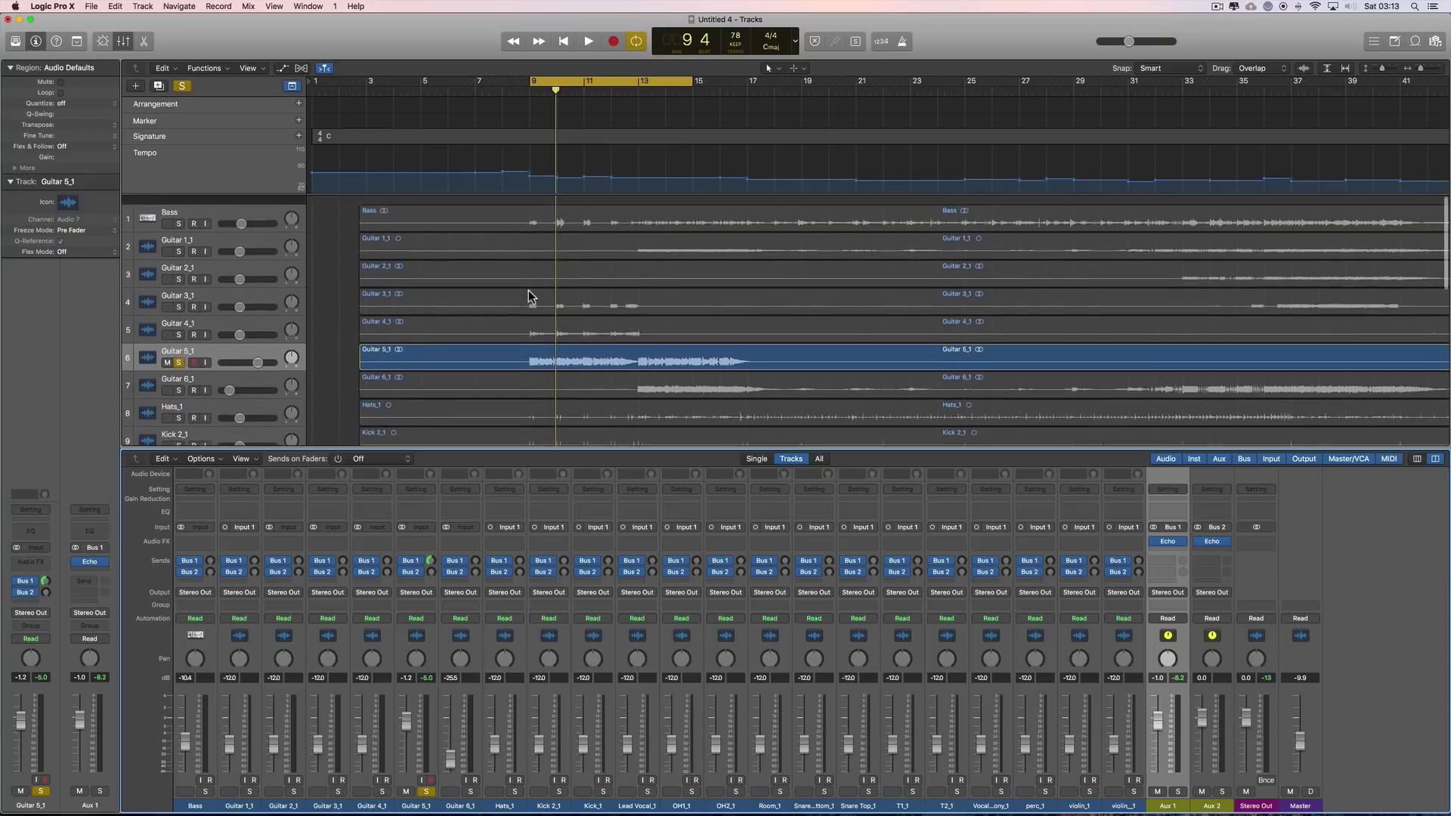
{"action": "scroll", "coordinate": [536, 304], "scroll_direction": "down", "scroll_amount": 1}
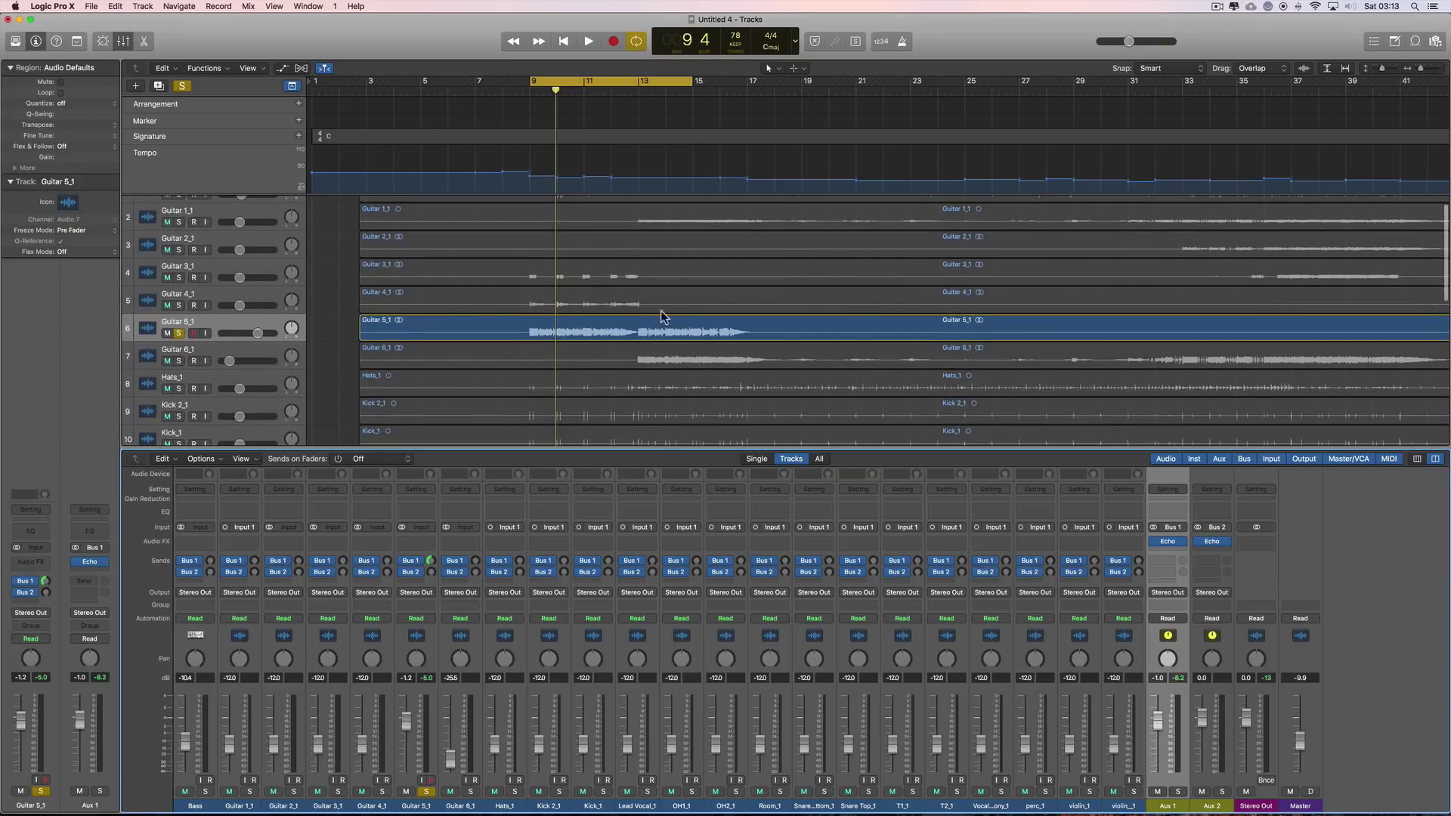
{"action": "scroll", "coordinate": [603, 399], "scroll_direction": "down", "scroll_amount": 12}
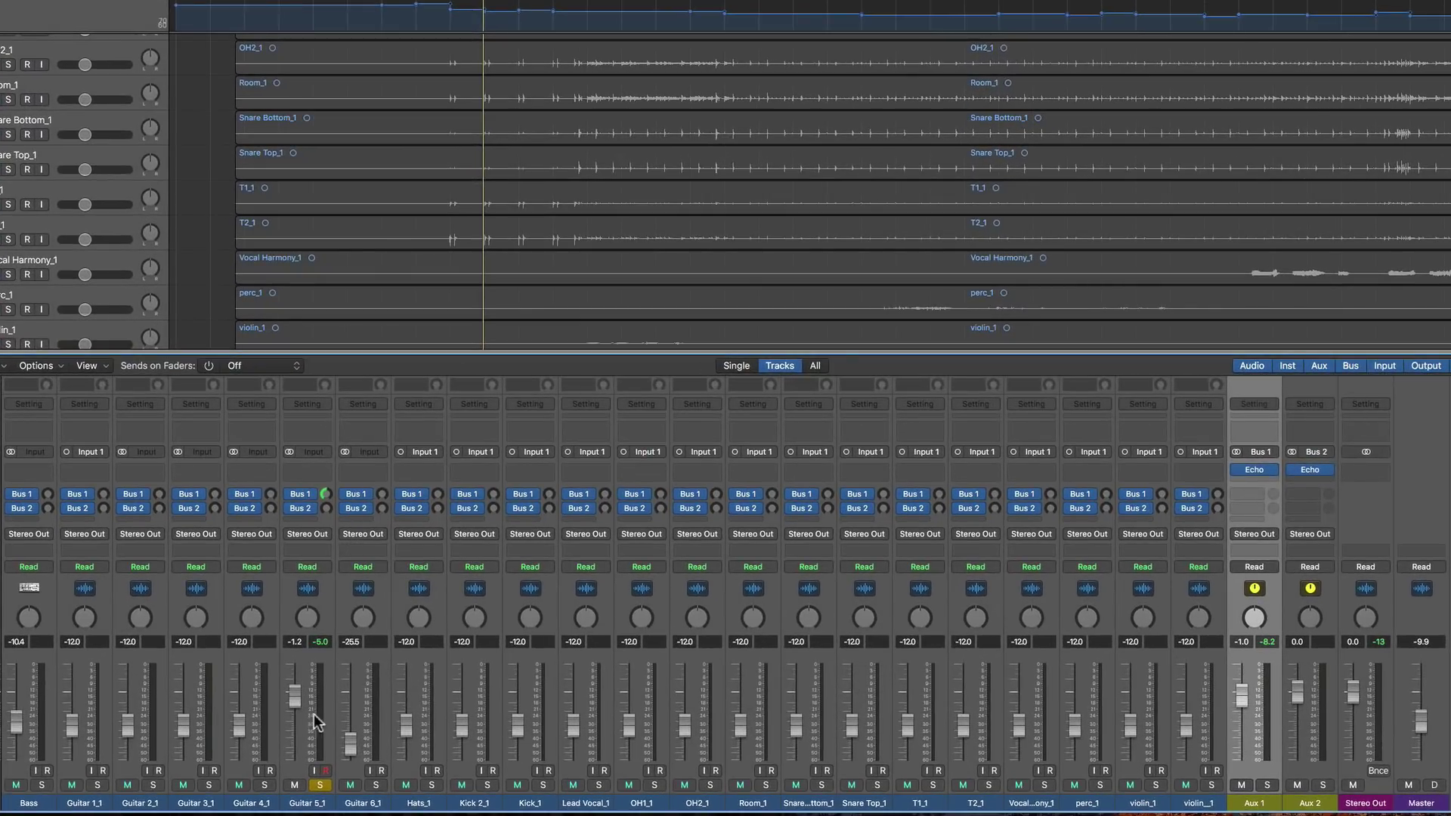
Turn the Bus 1 send on the Guitar 5_1 channel fully down and play the project.
{"action": "left_click", "coordinate": [314, 654]}
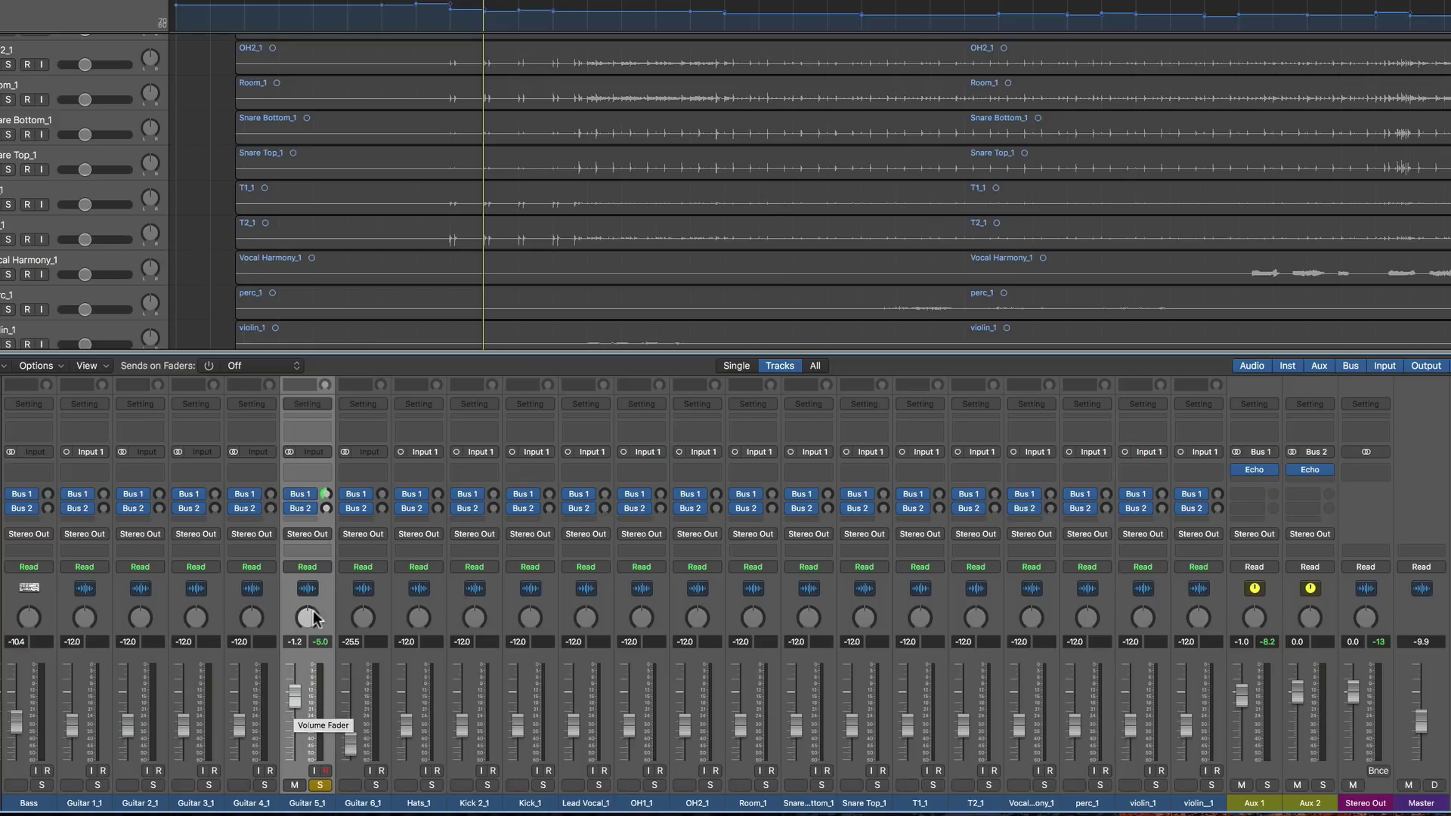
{"action": "left_click_drag", "start_coordinate": [325, 494], "coordinate": [362, 666]}
{"action": "key", "text": "space"}
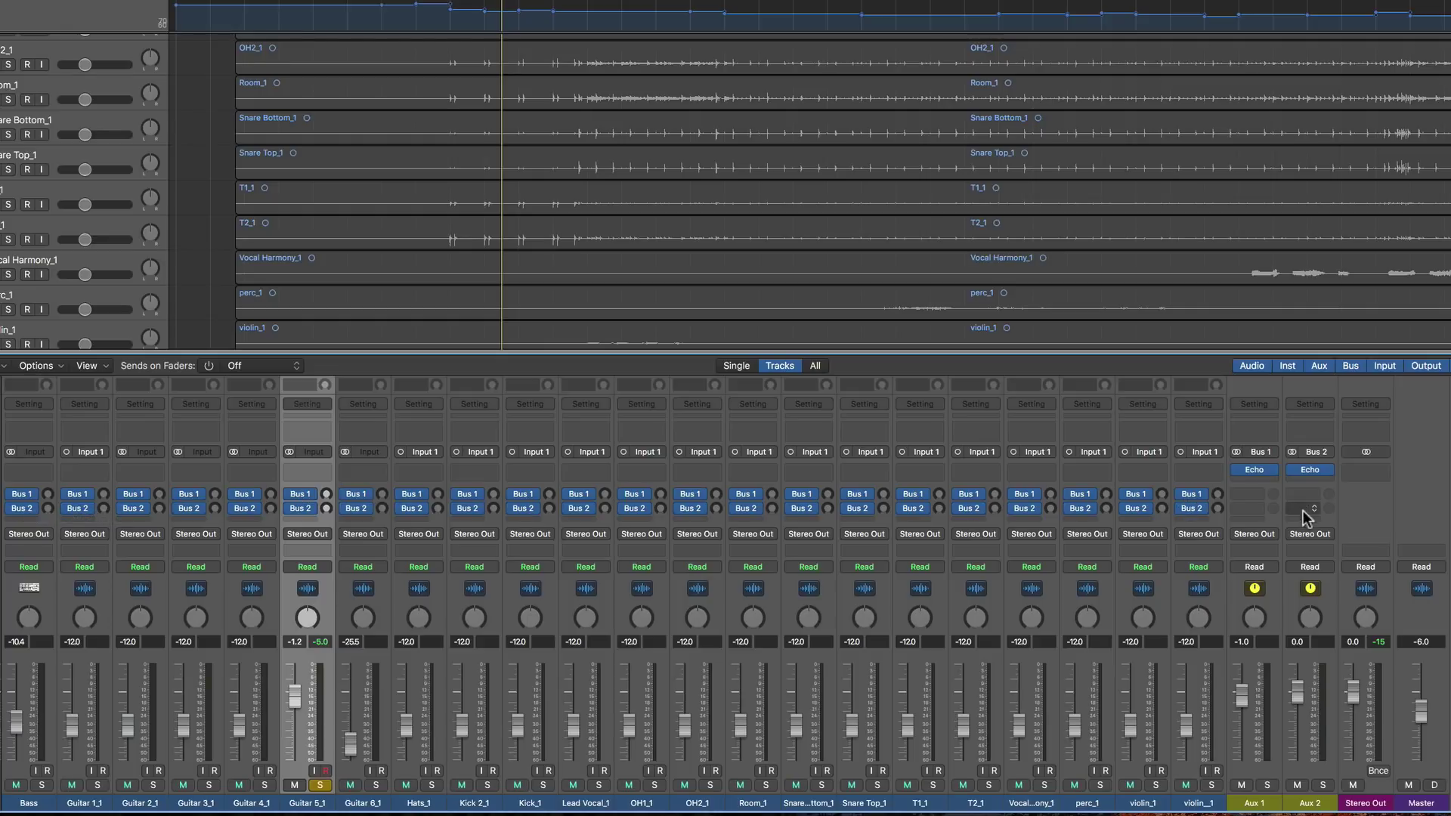
Examine the Aux 1 and Aux 2 channel strips fed by Bus 1 and Bus 2, leaving Aux 1 selected.
{"action": "left_click", "coordinate": [1276, 587]}
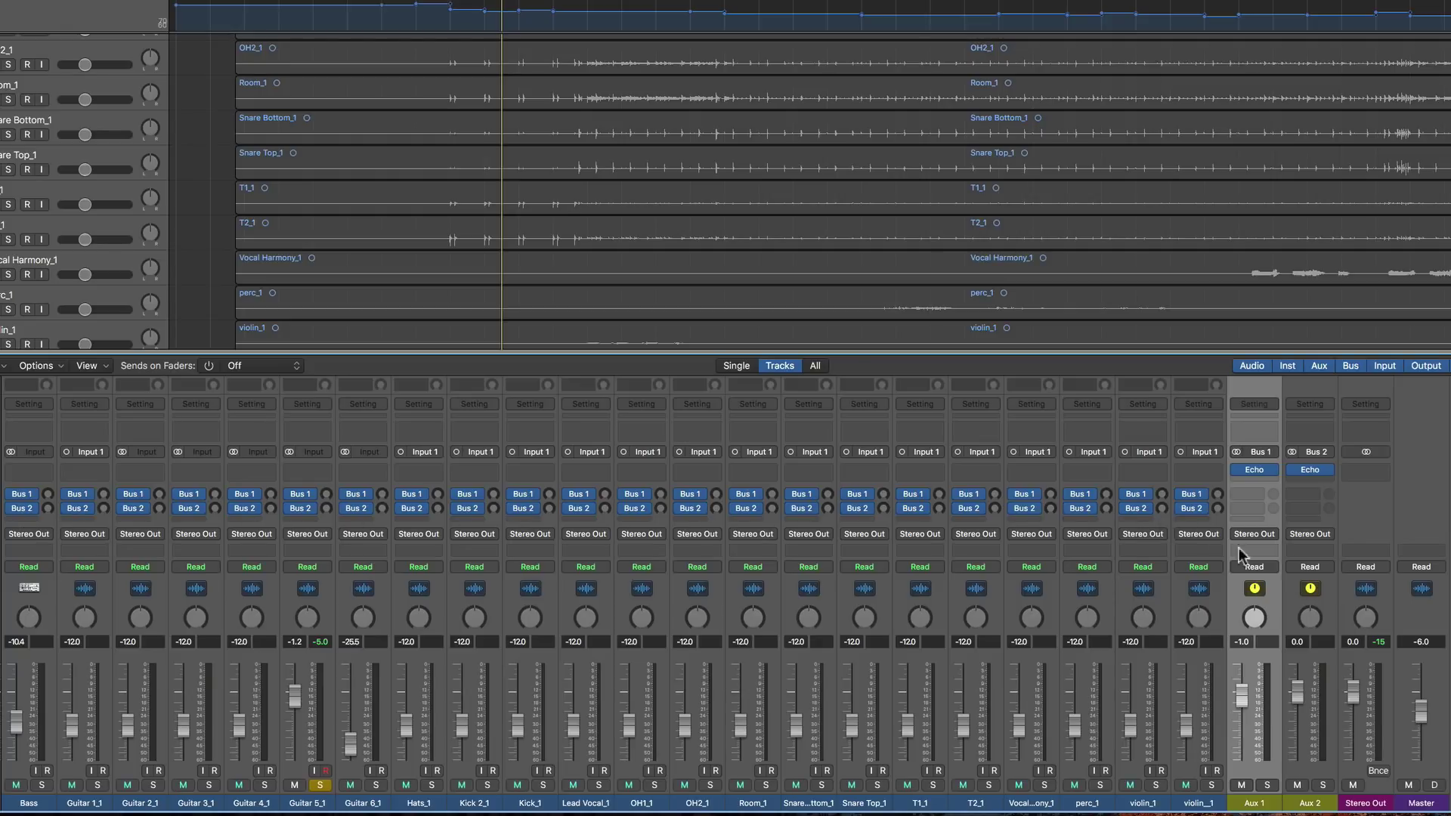
{"action": "left_click", "coordinate": [1333, 592]}
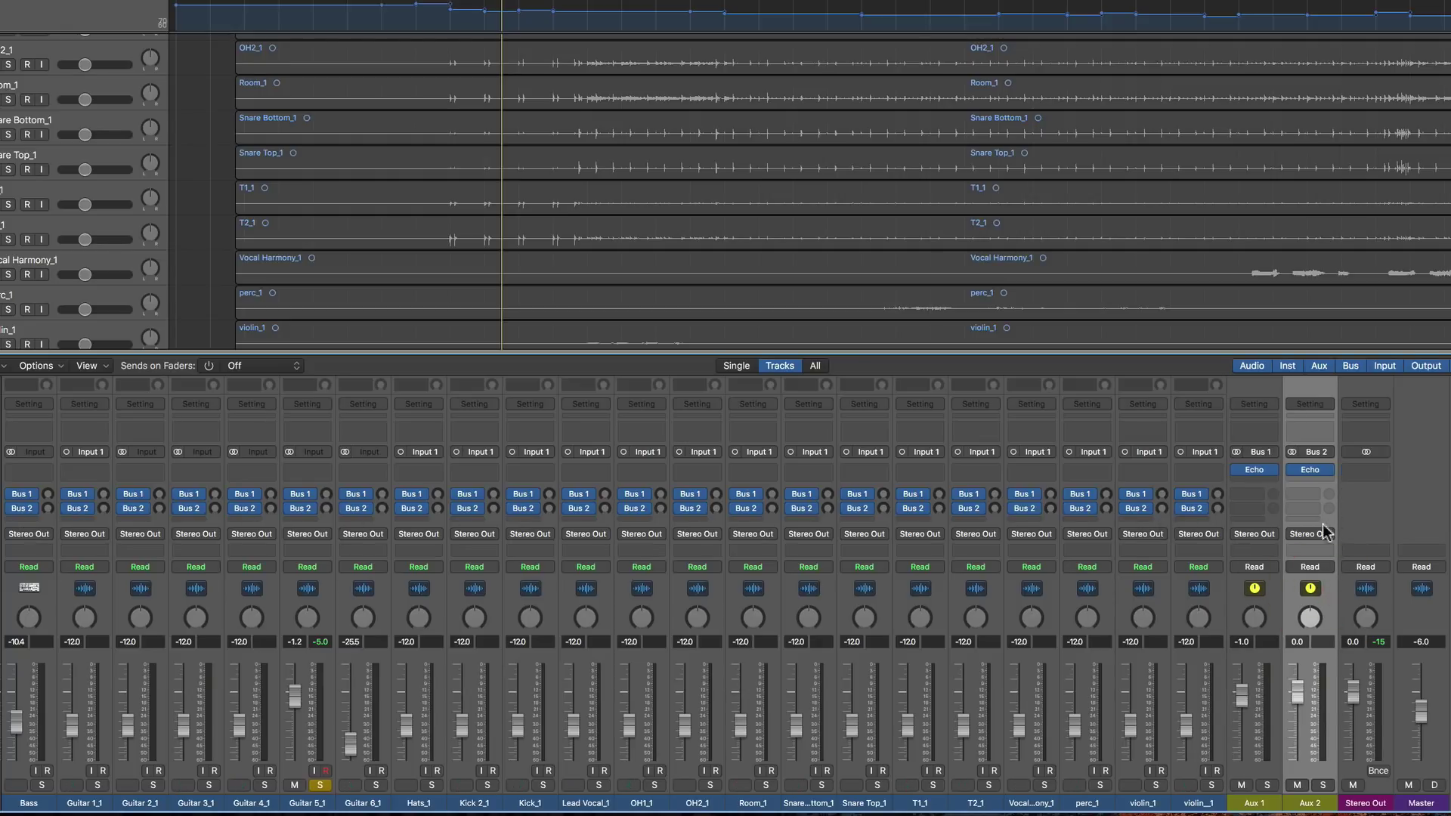
{"action": "left_click", "coordinate": [1273, 606]}
Set the Guitar 5_1 volume to -0.5 dB, and try its Bus 1 send level up and back down.
{"action": "mouse_move", "coordinate": [289, 705]}
{"action": "left_mouse_down"}
{"action": "mouse_move", "coordinate": [294, 691]}
{"action": "mouse_move", "coordinate": [299, 727]}
{"action": "mouse_move", "coordinate": [302, 690]}
{"action": "left_mouse_up"}
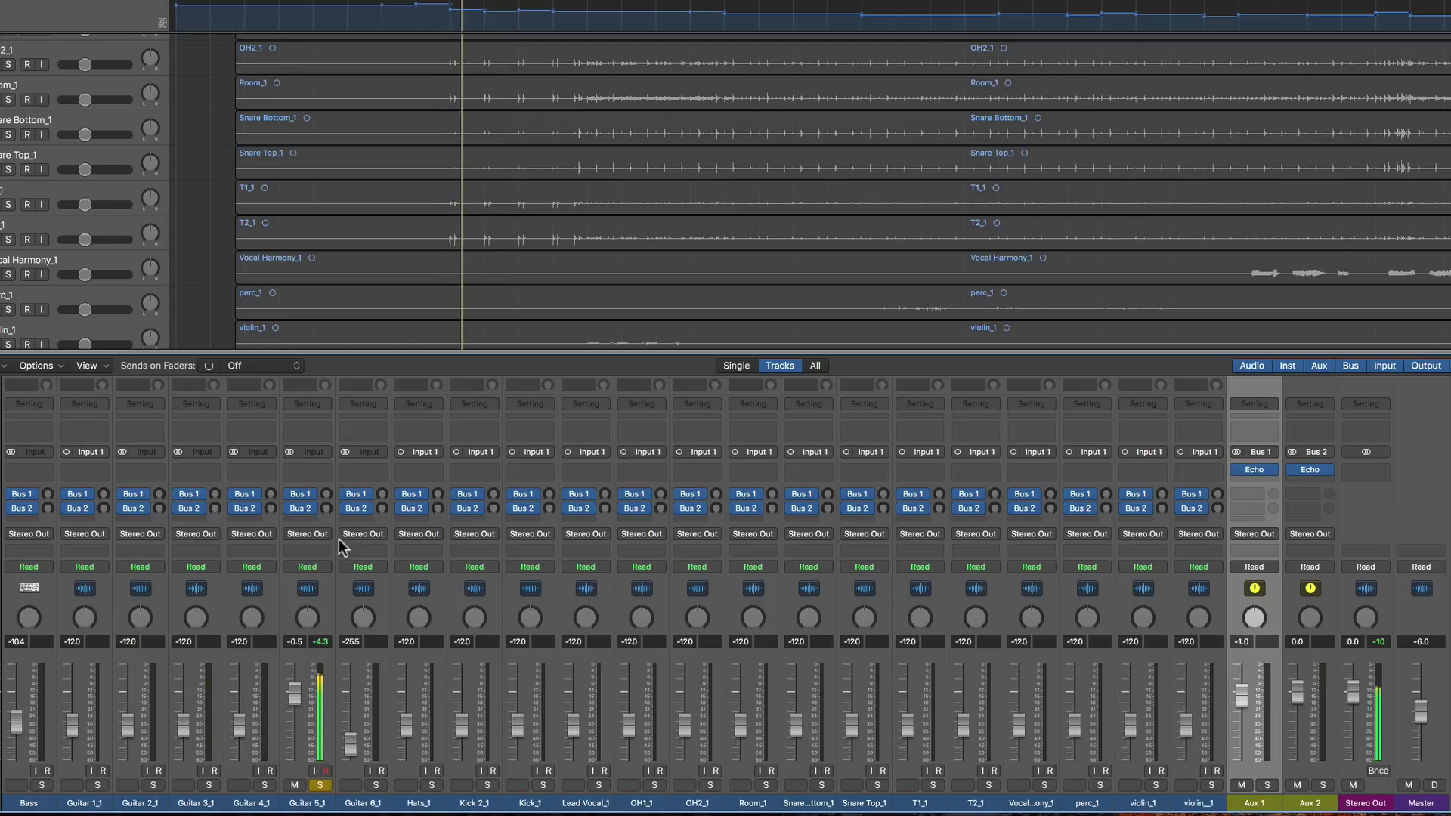
{"action": "left_click_drag", "start_coordinate": [325, 496], "coordinate": [323, 444]}
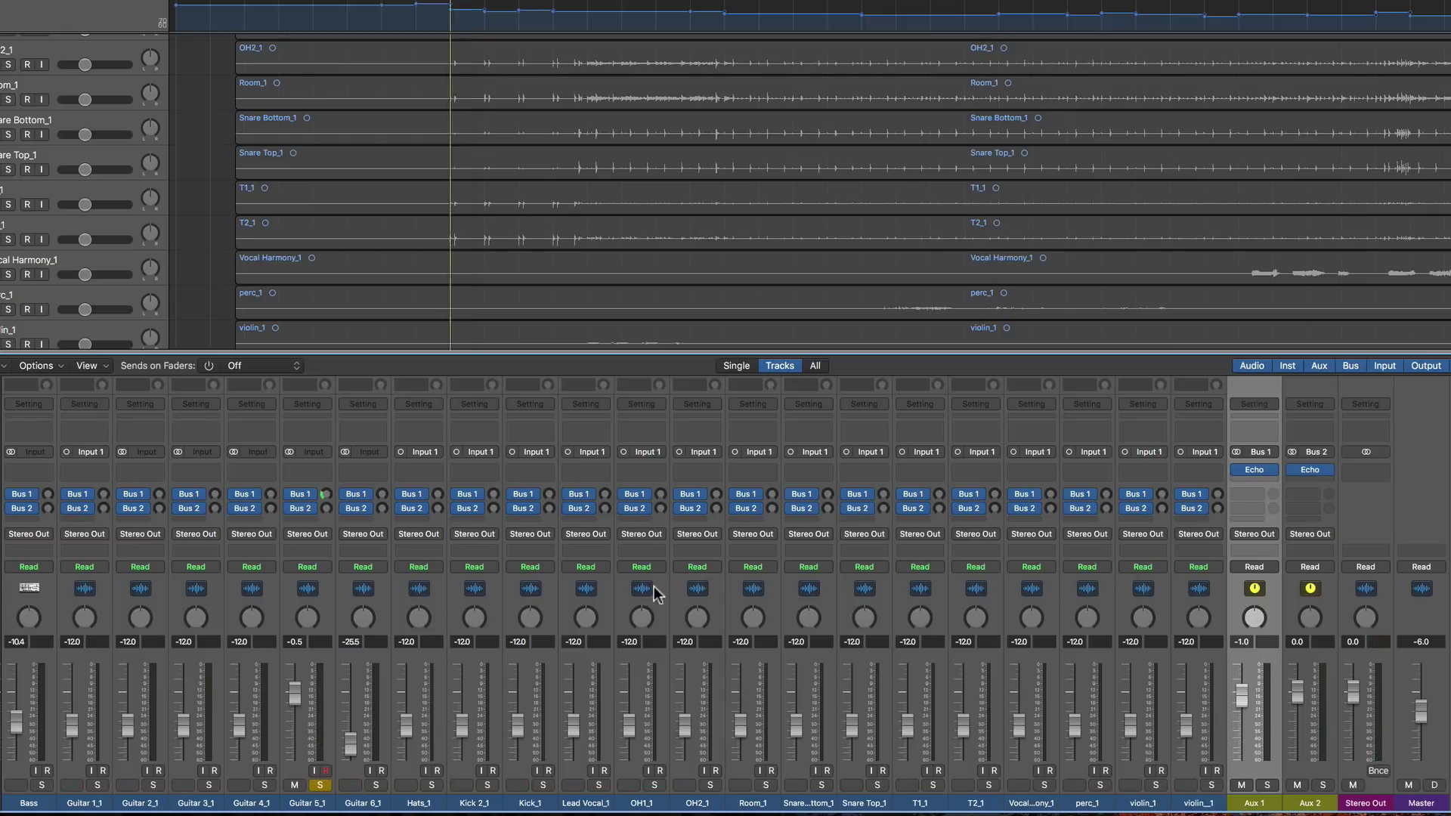
{"action": "mouse_move", "coordinate": [325, 496]}
{"action": "left_mouse_down"}
{"action": "mouse_move", "coordinate": [331, 469]}
{"action": "mouse_move", "coordinate": [344, 554]}
{"action": "left_mouse_up"}
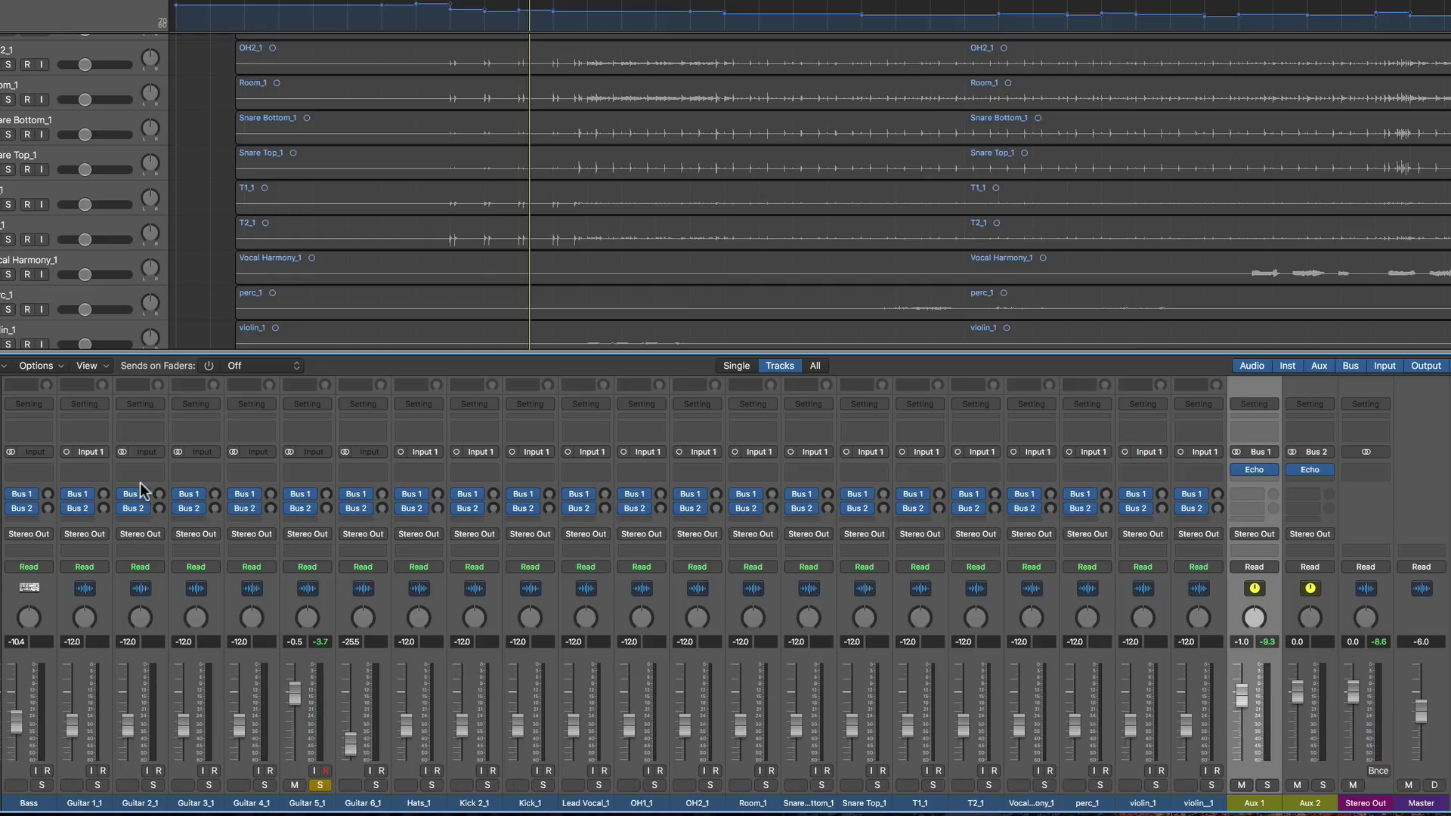
Turn on Sends on Faders with Bus 1 → Aux 1 as the controlled send.
{"action": "left_click", "coordinate": [164, 367]}
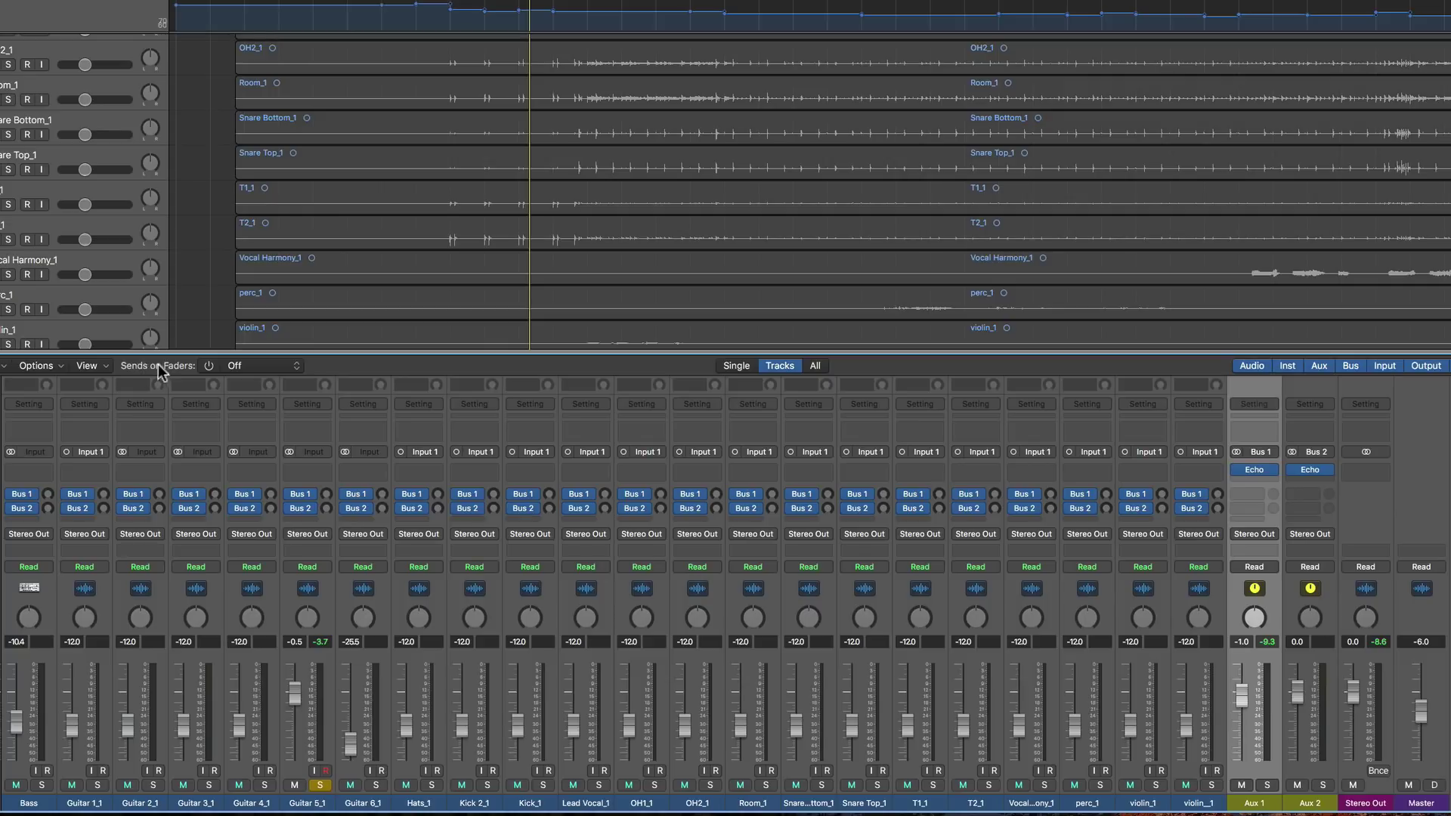
{"action": "left_click", "coordinate": [211, 365]}
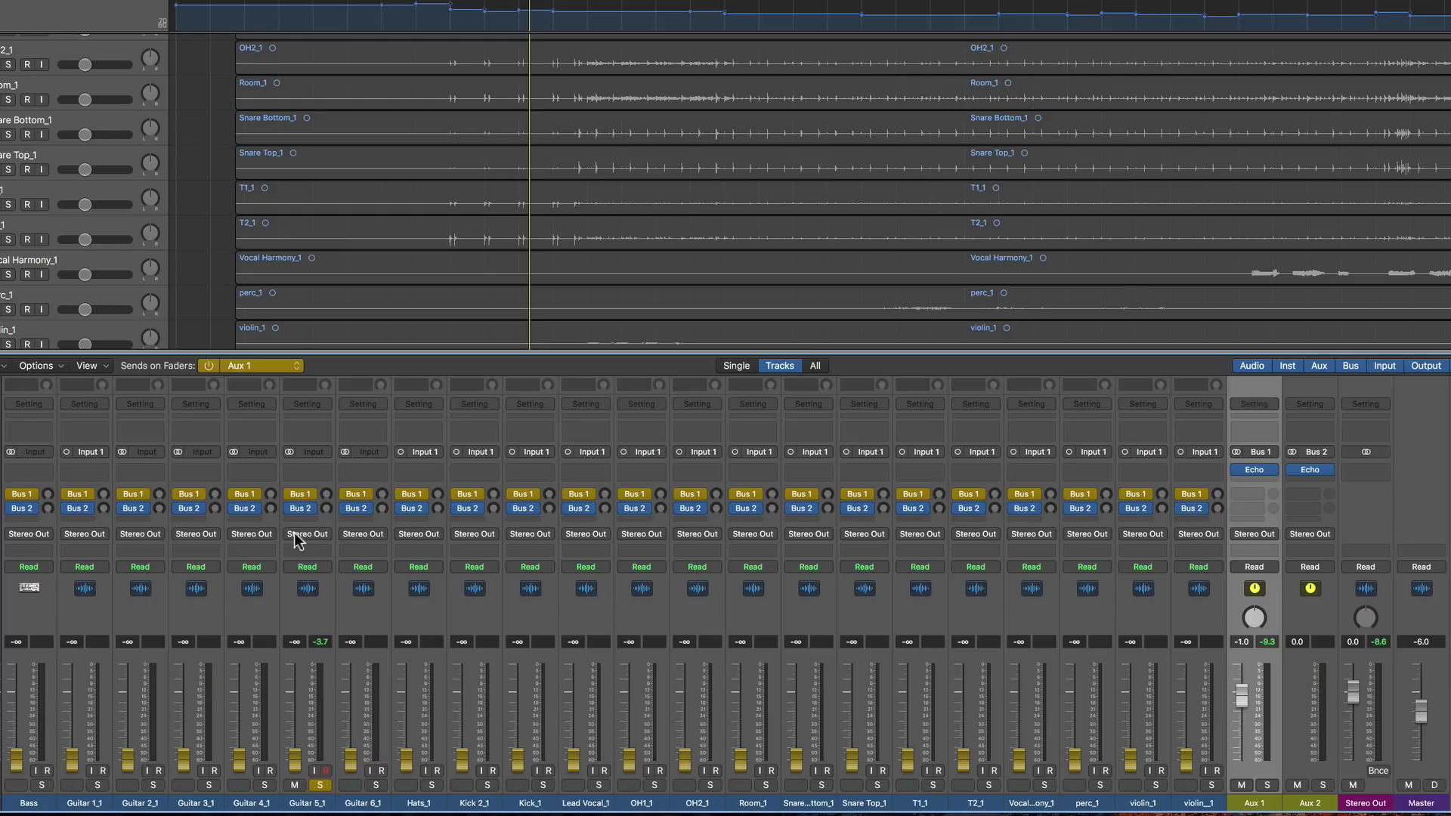
{"action": "left_click", "coordinate": [261, 366]}
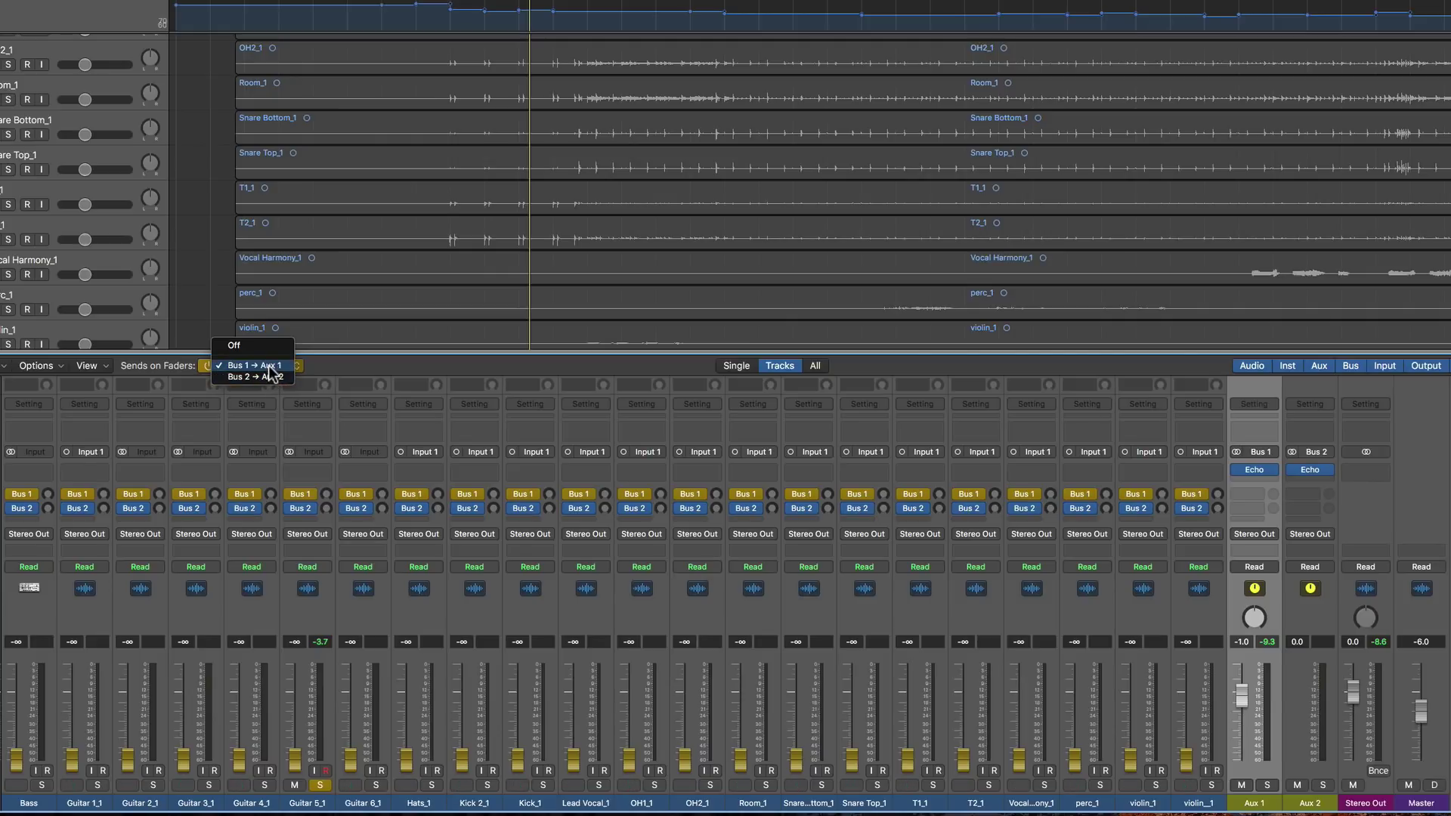
{"action": "left_click", "coordinate": [269, 366]}
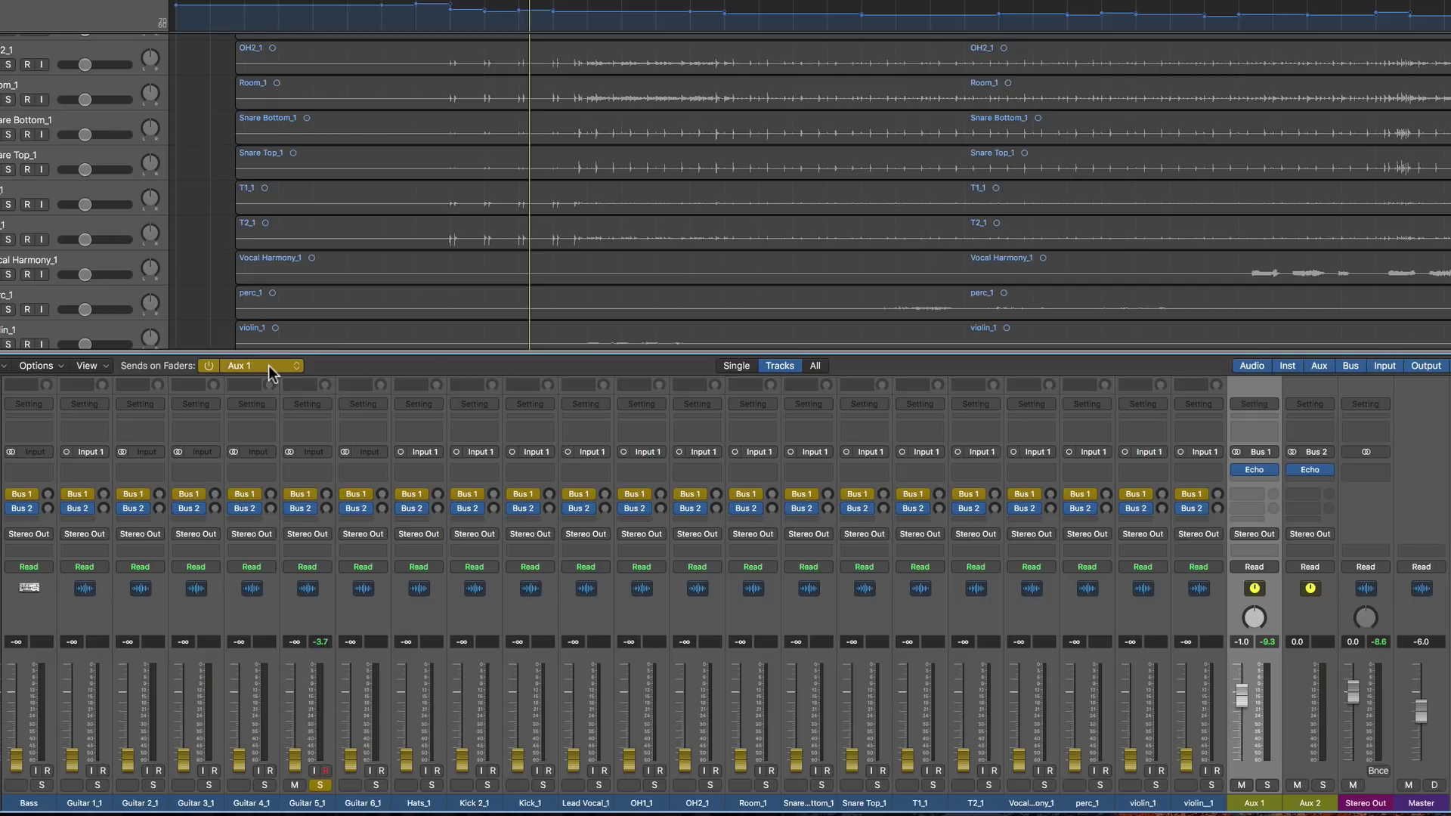
Switch Sends on Faders to Bus 2 → Aux 2 and return it to Bus 1 → Aux 1.
{"action": "left_click", "coordinate": [270, 374]}
{"action": "left_click", "coordinate": [270, 377]}
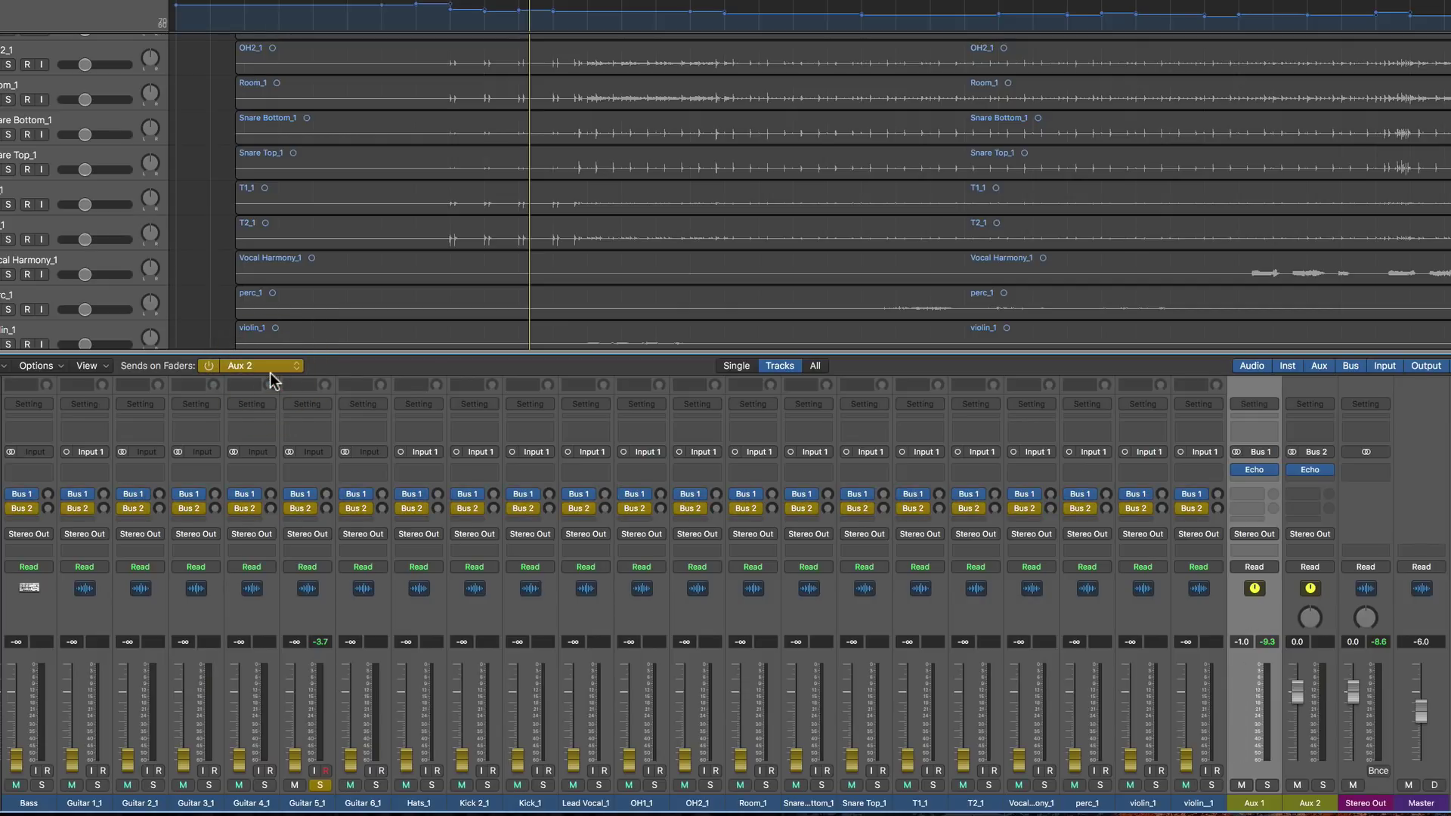
{"action": "mouse_move", "coordinate": [299, 508]}
{"action": "left_click", "coordinate": [285, 366]}
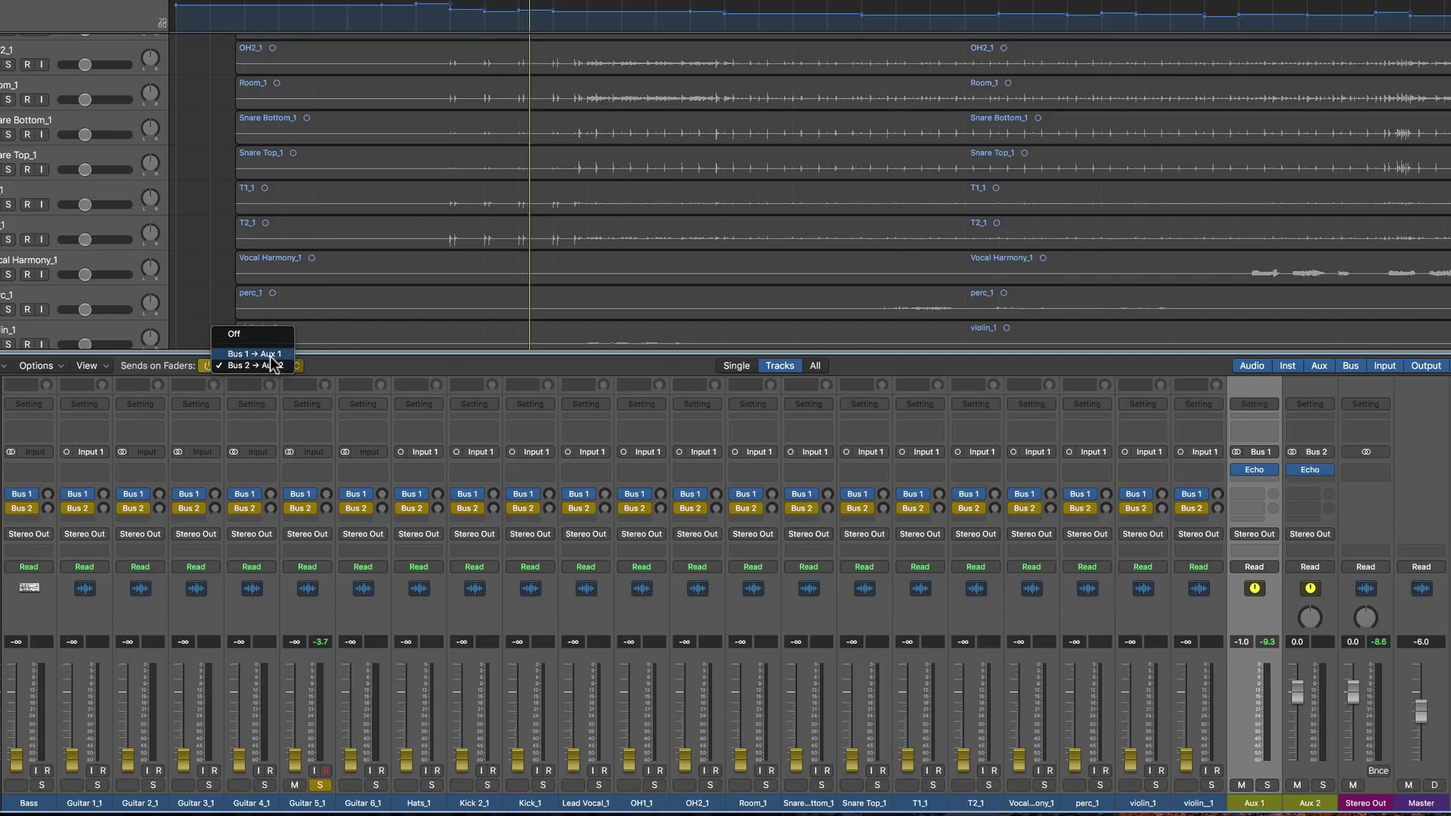
{"action": "left_click", "coordinate": [270, 356]}
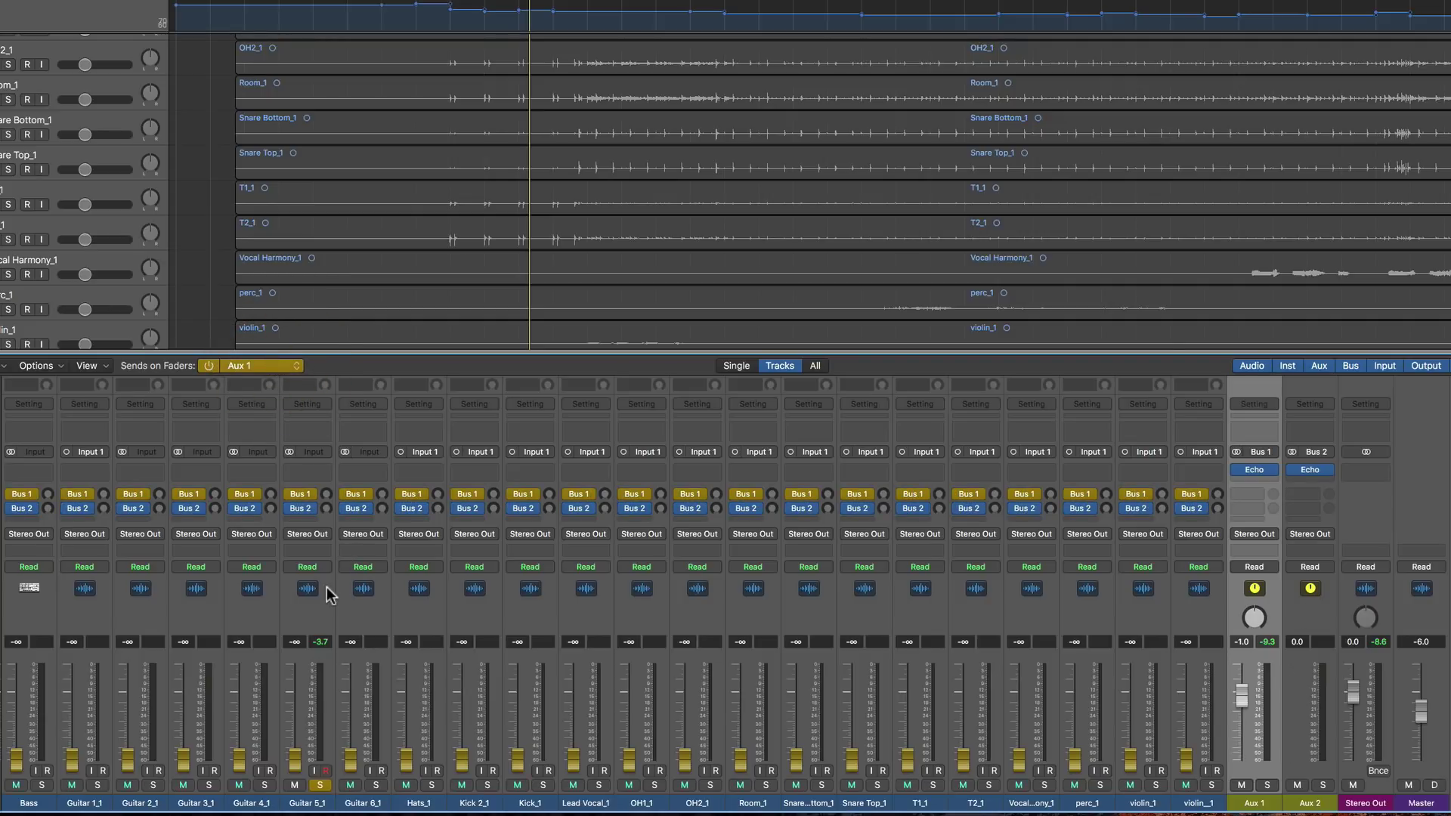
Raise the Guitar 5_1 send to Aux 1 to -8.6 dB with its fader and play the project.
{"action": "left_click_drag", "start_coordinate": [295, 756], "coordinate": [300, 705]}
{"action": "key", "text": "space"}
Turn off Sends on Faders and set the Guitar 5_1 channel volume to -0.8 dB.
{"action": "left_click", "coordinate": [210, 366]}
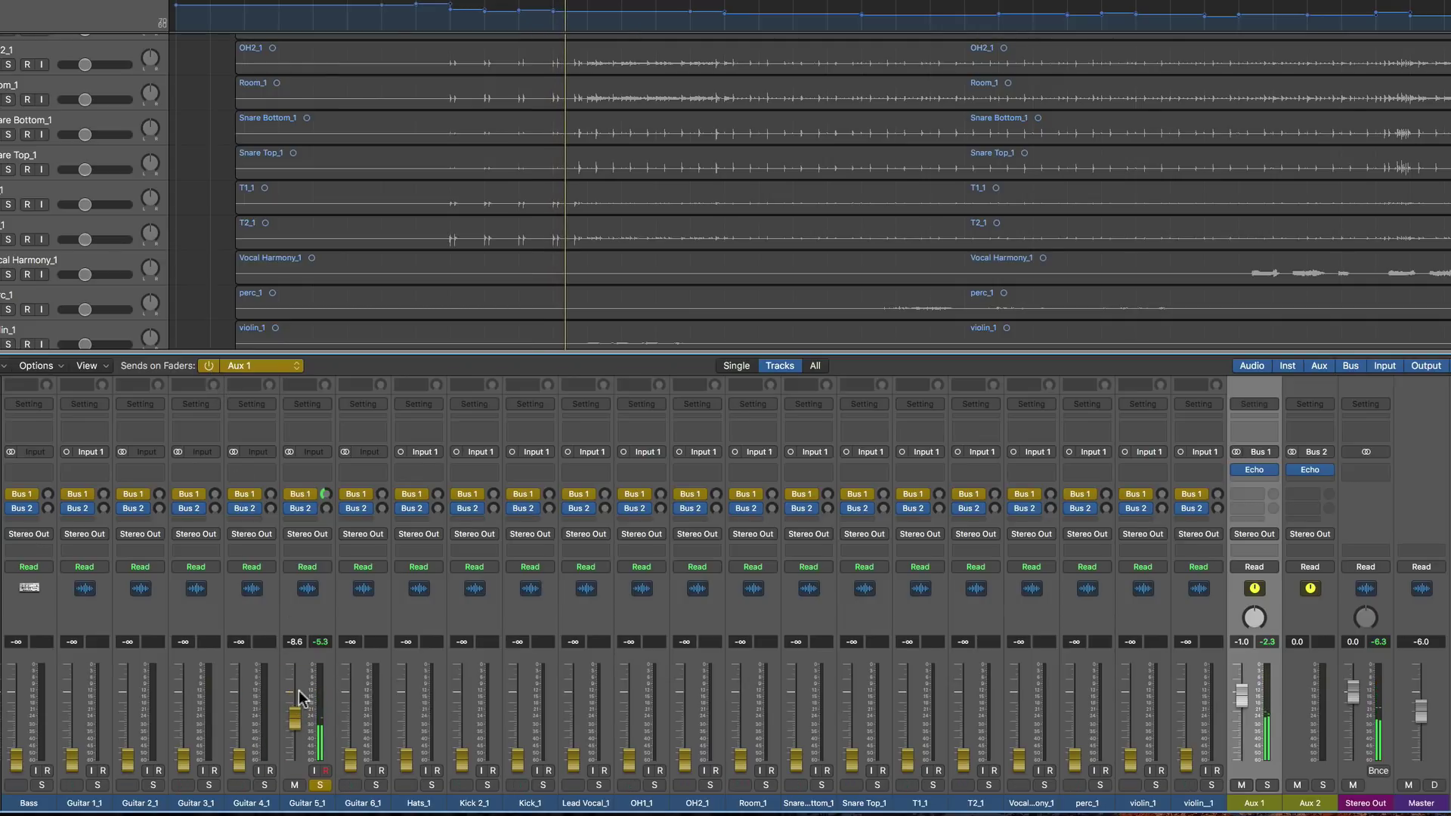
{"action": "left_click", "coordinate": [210, 366]}
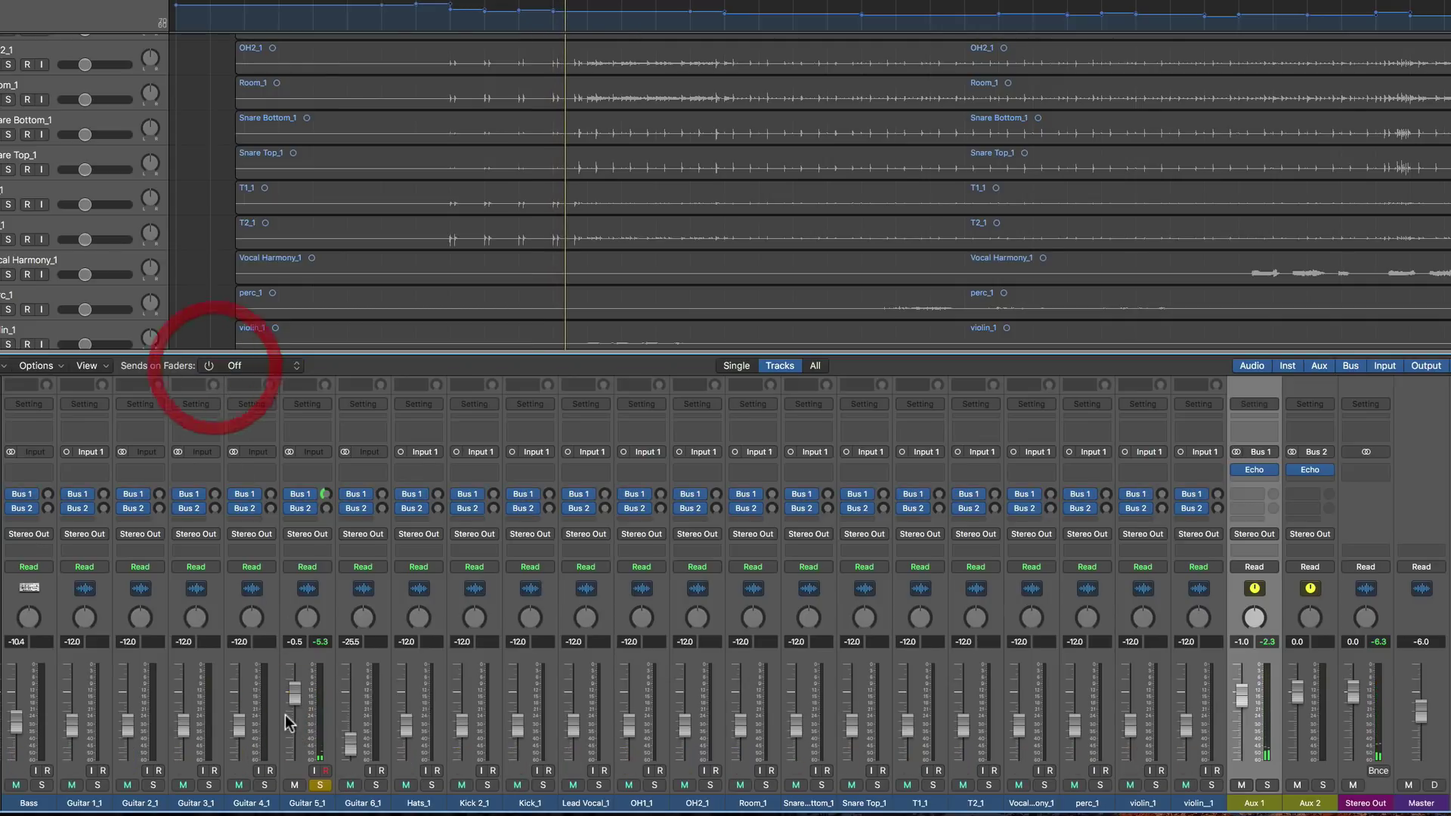
{"action": "left_click_drag", "start_coordinate": [294, 700], "coordinate": [294, 702]}
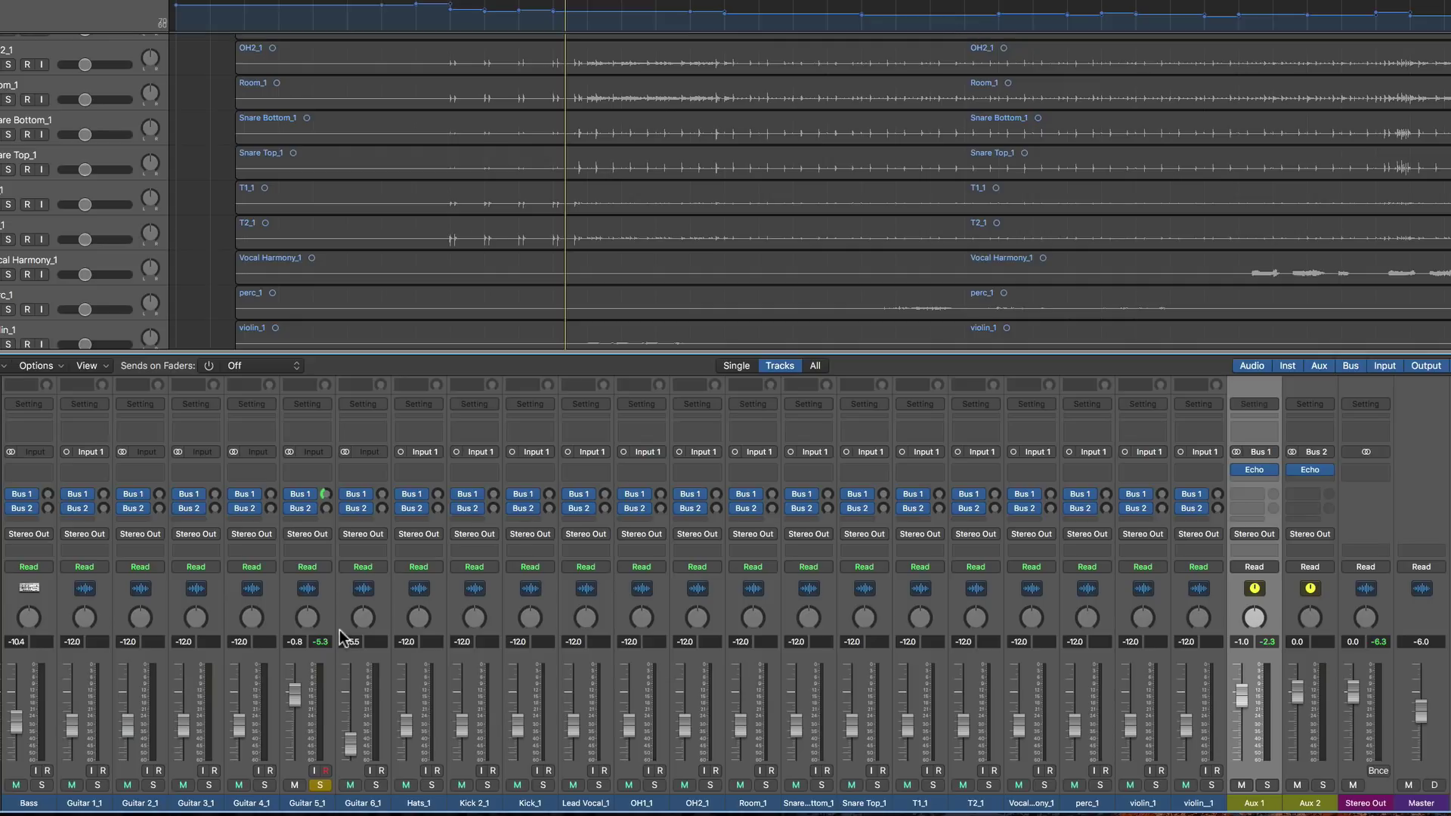
Turn Sends on Faders back on for Aux 1 and set the Guitar 5_1 send level to -7.4 dB during playback.
{"action": "left_click", "coordinate": [217, 367]}
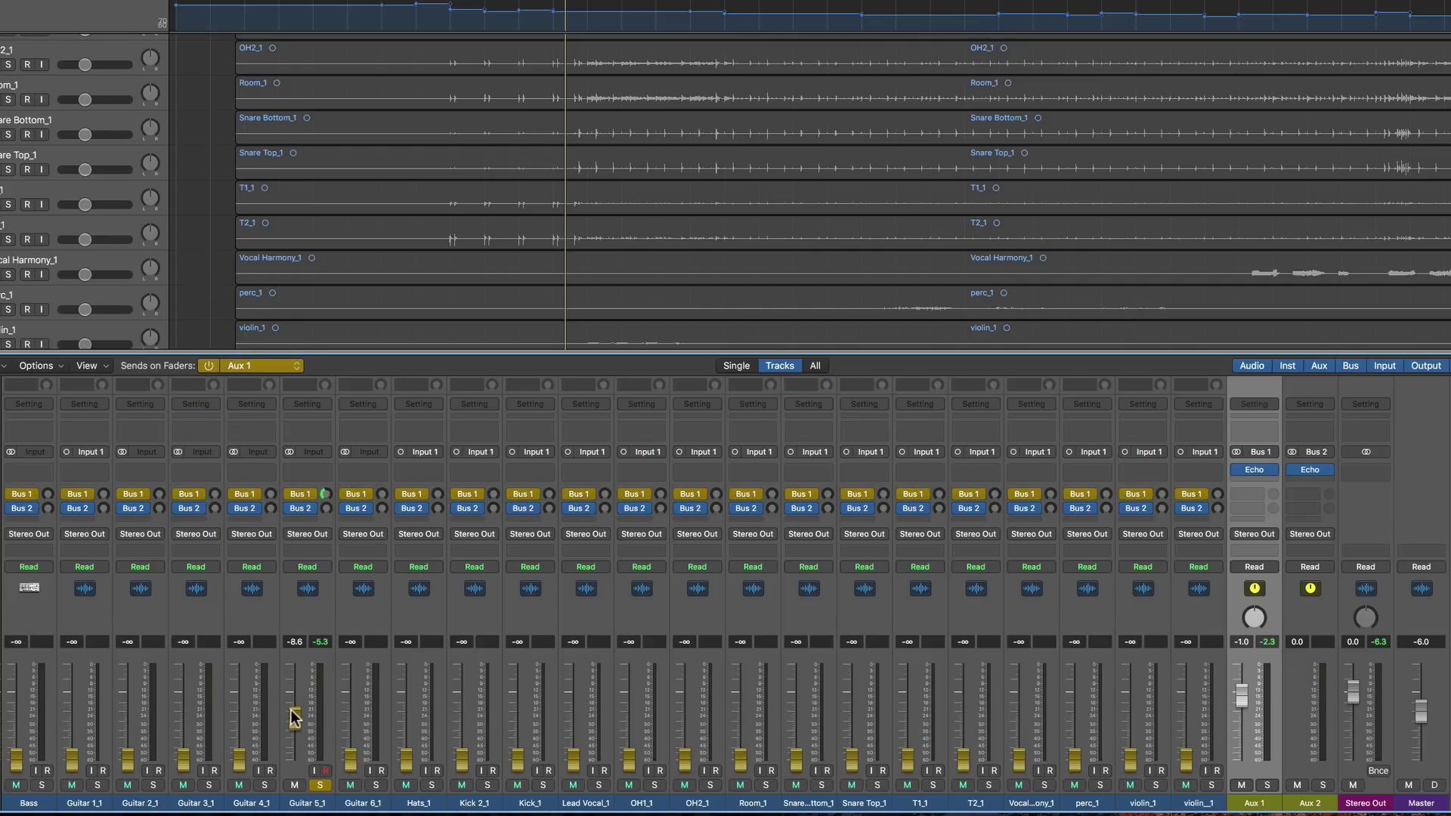
{"action": "left_click", "coordinate": [227, 382]}
{"action": "mouse_move", "coordinate": [293, 714]}
{"action": "left_mouse_down"}
{"action": "mouse_move", "coordinate": [294, 694]}
{"action": "mouse_move", "coordinate": [294, 712]}
{"action": "left_mouse_up"}
{"action": "key", "text": "space"}
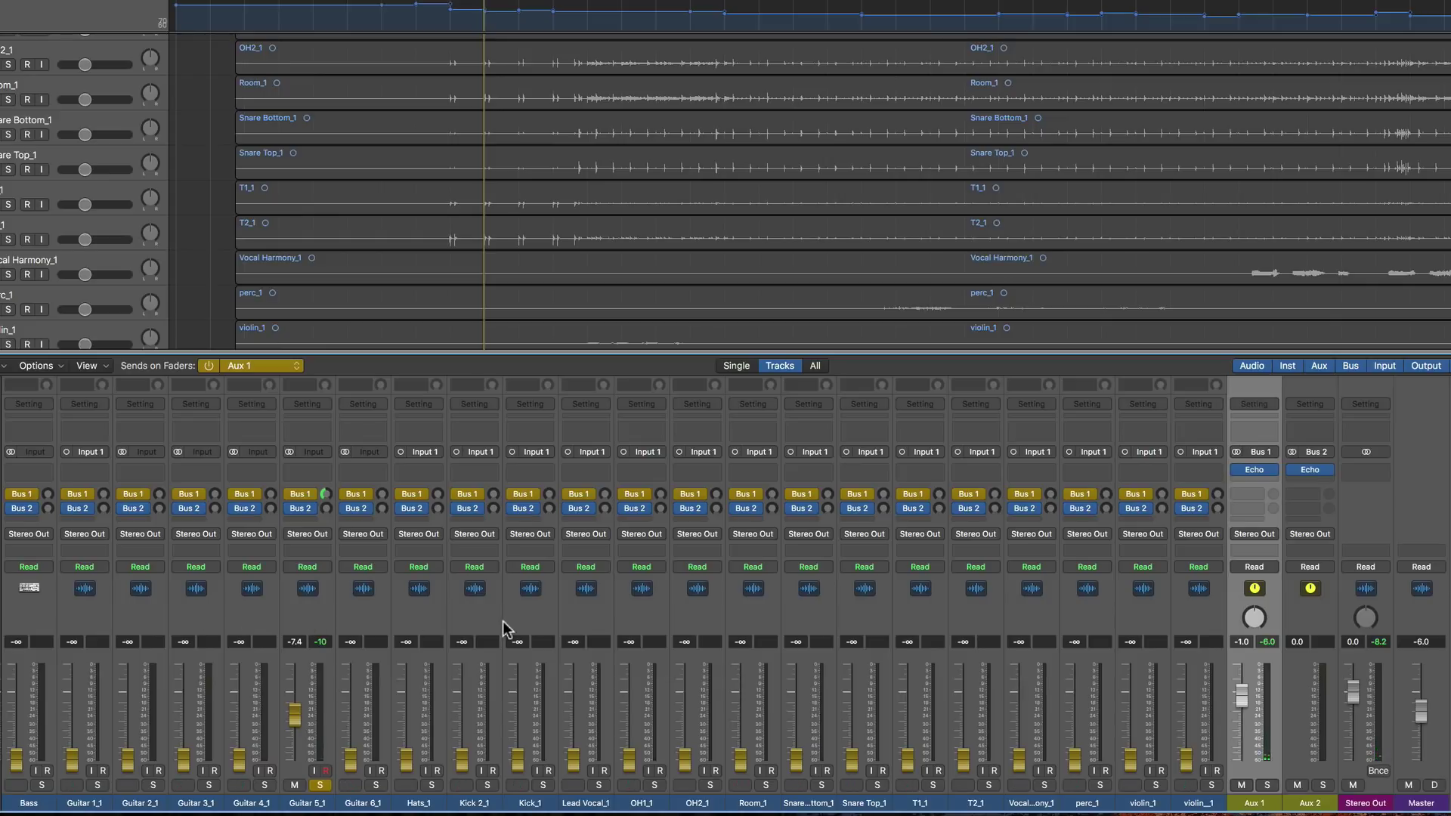
Enable Independent Pan for the Guitar 5_1 Bus 1 send and pan that send to about -35.
{"action": "mouse_move", "coordinate": [310, 500]}
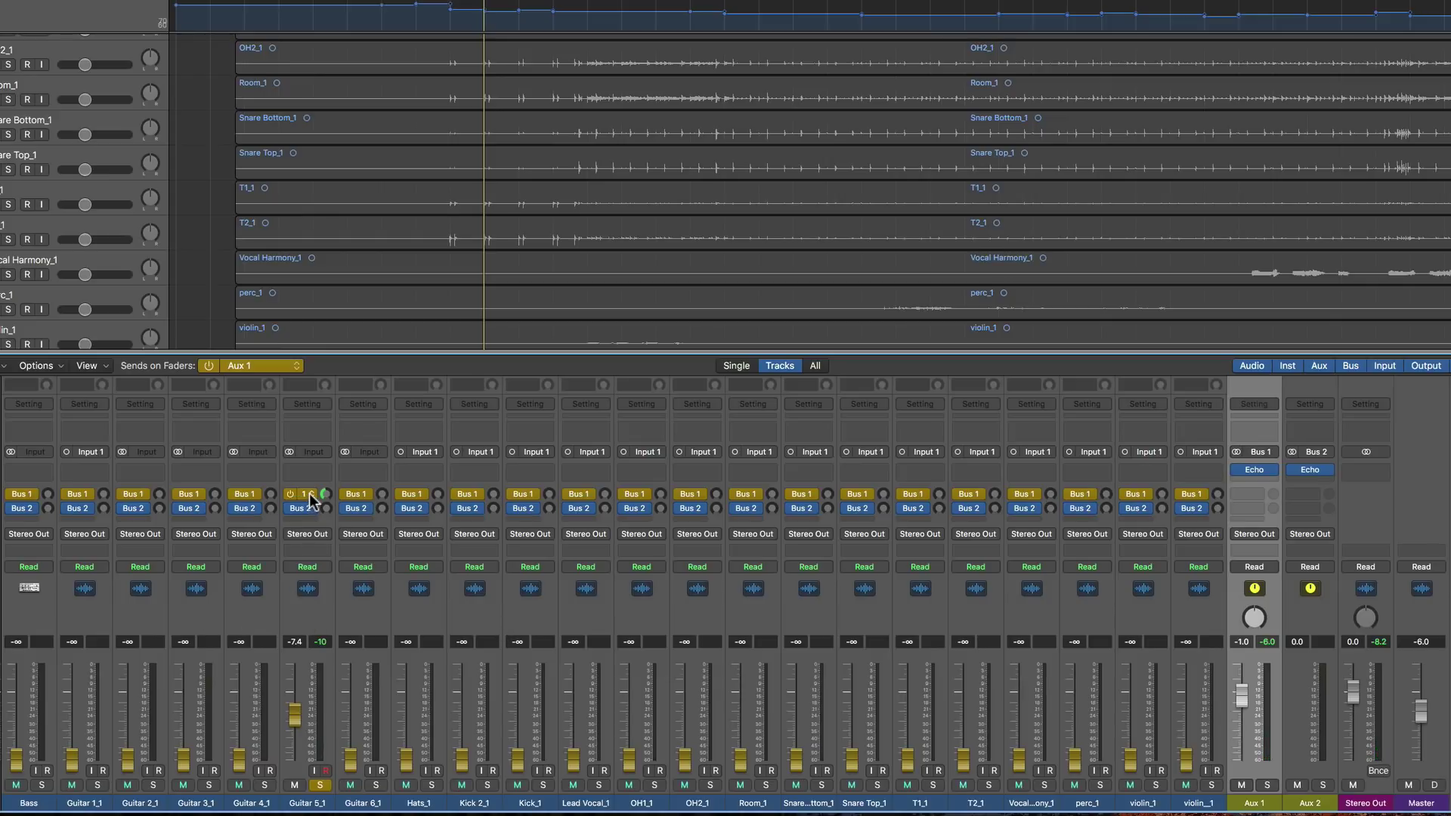
{"action": "left_click", "coordinate": [309, 501]}
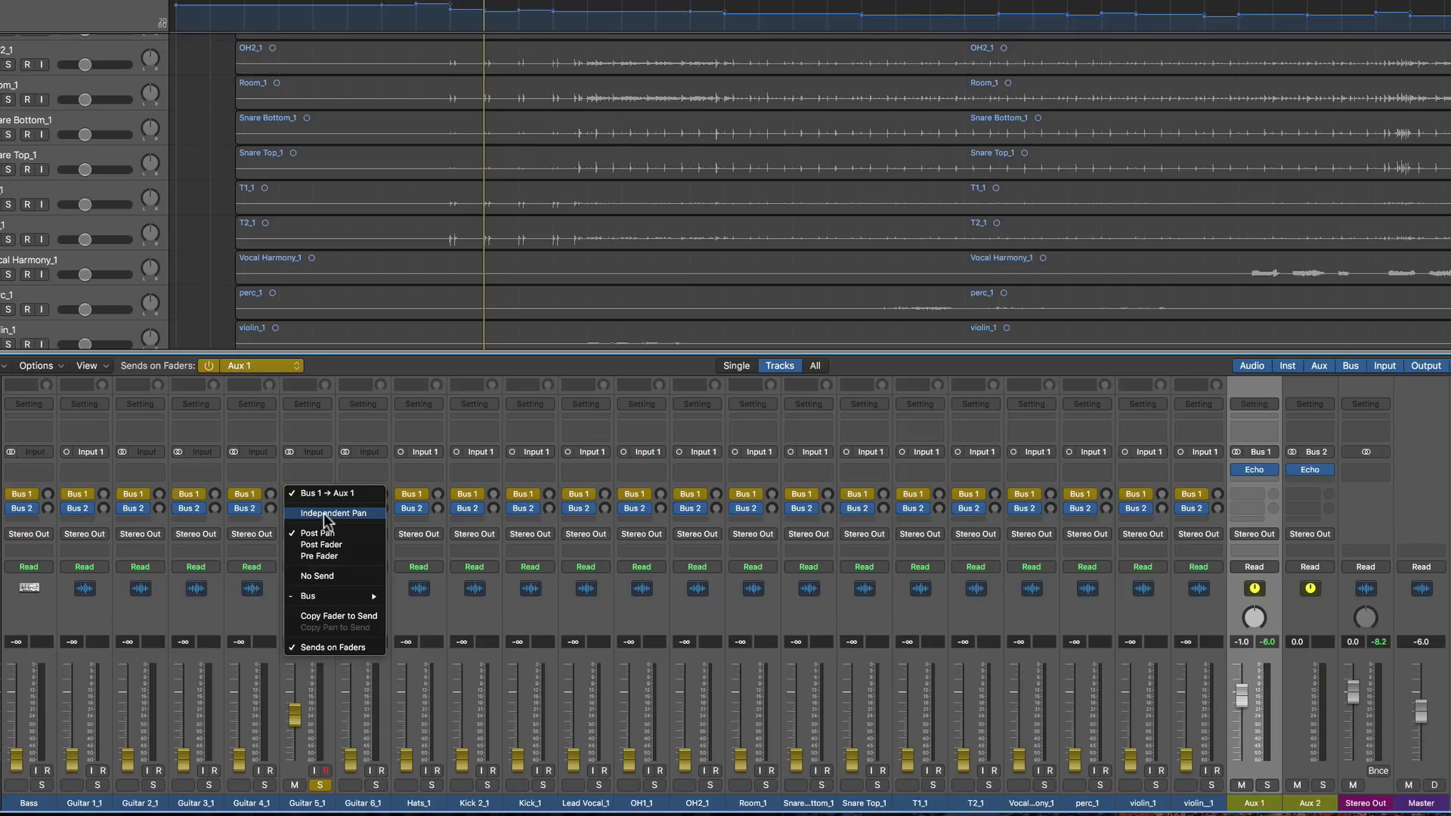
{"action": "left_click", "coordinate": [327, 517]}
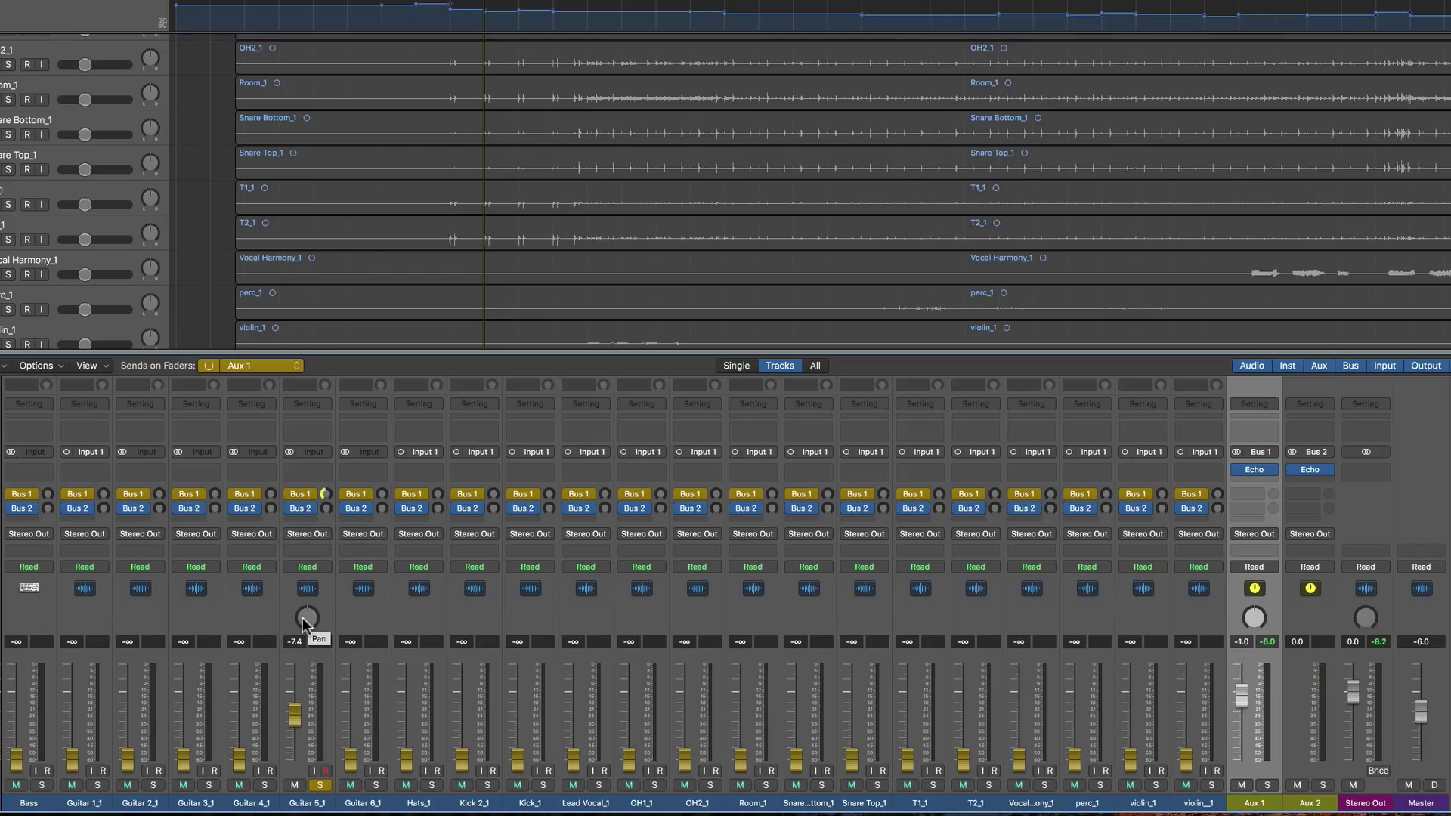
{"action": "left_click", "coordinate": [325, 770]}
{"action": "mouse_move", "coordinate": [307, 617]}
{"action": "left_mouse_down"}
{"action": "mouse_move", "coordinate": [312, 641]}
{"action": "mouse_move", "coordinate": [312, 578]}
{"action": "mouse_move", "coordinate": [306, 613]}
{"action": "left_mouse_up"}
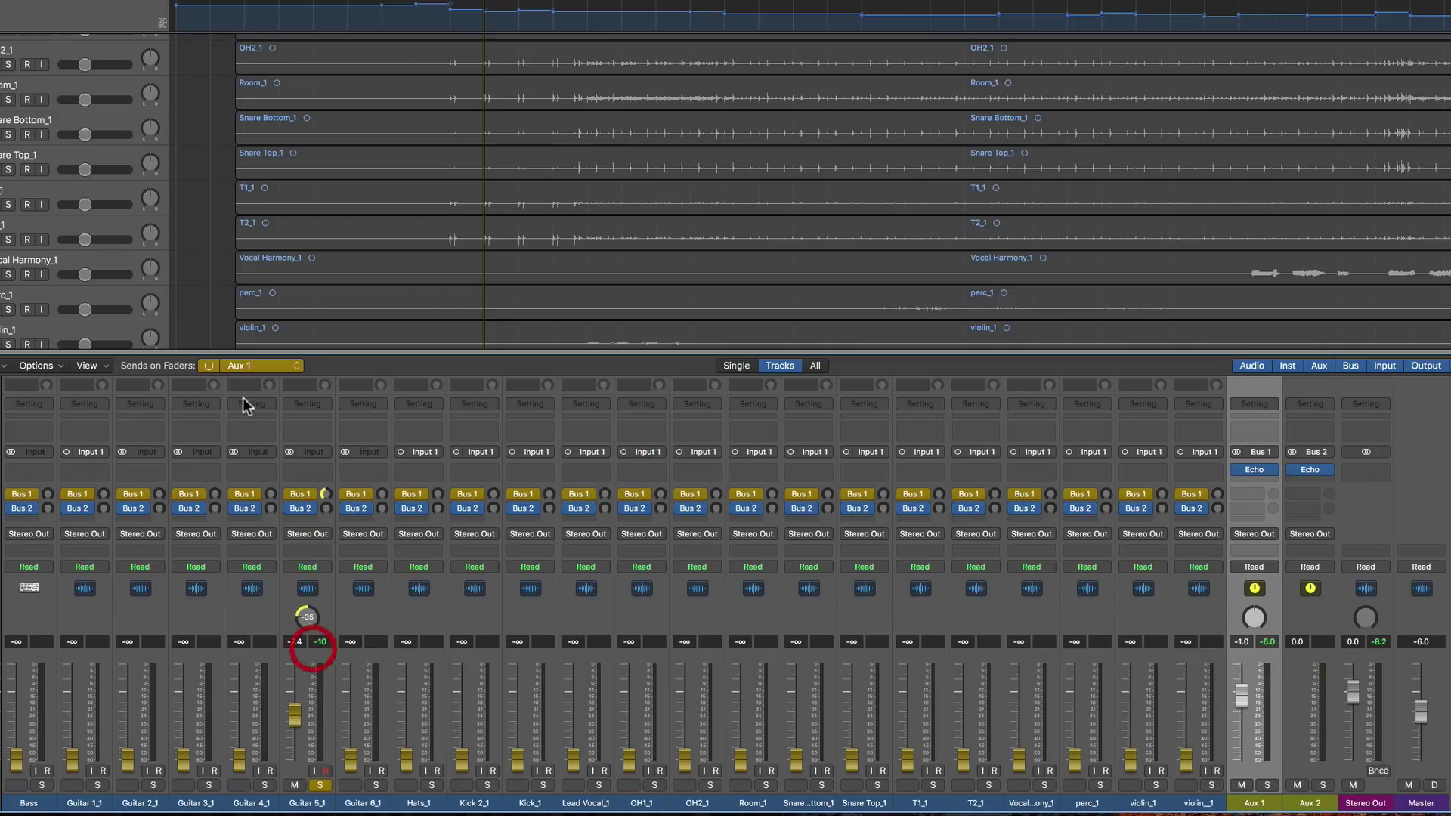
Toggle Sends on Faders off and on, set the Guitar 5_1 send to -3.2 dB with pan -37, and listen to it.
{"action": "left_click", "coordinate": [210, 365]}
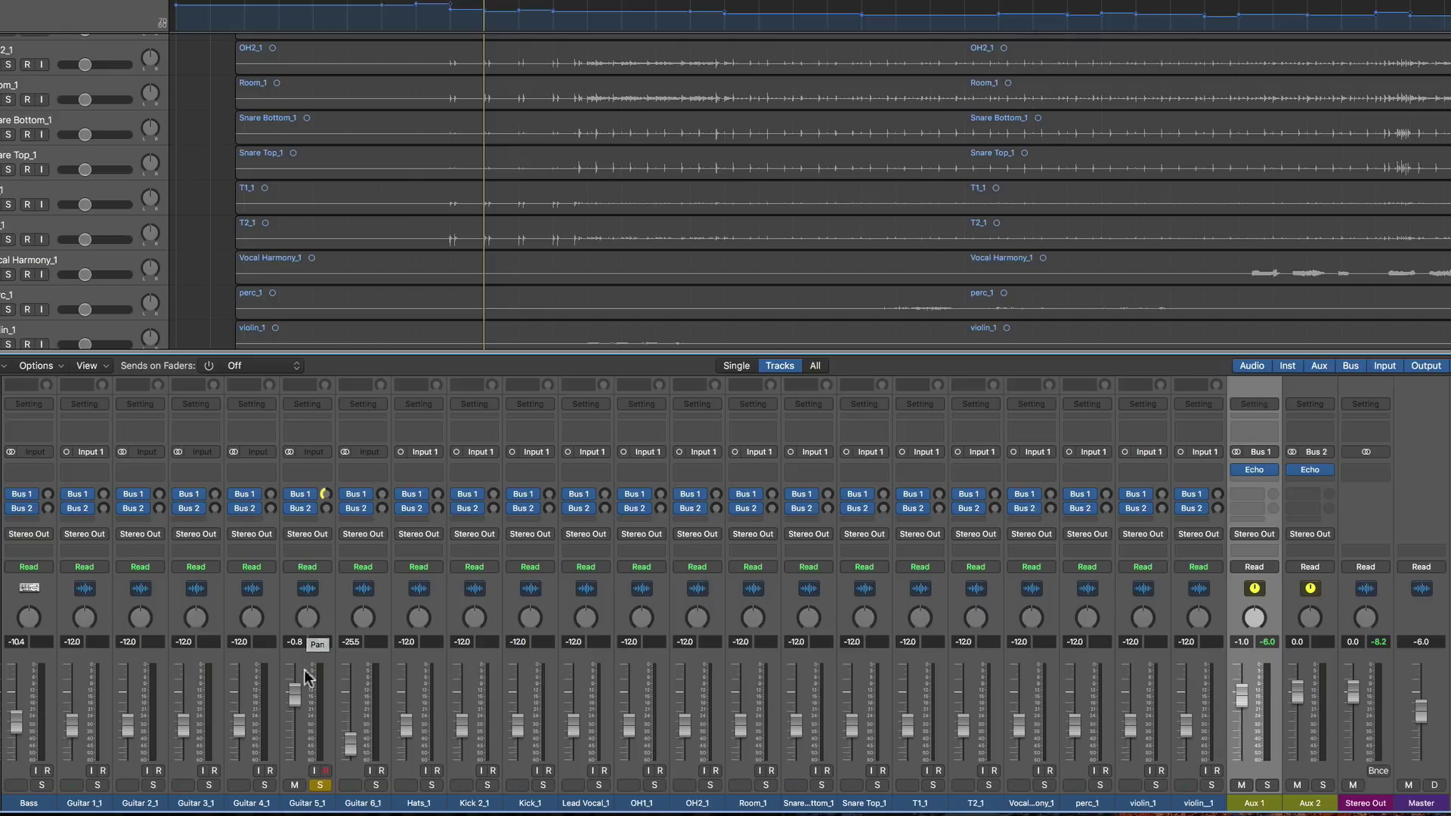
{"action": "left_click", "coordinate": [207, 366]}
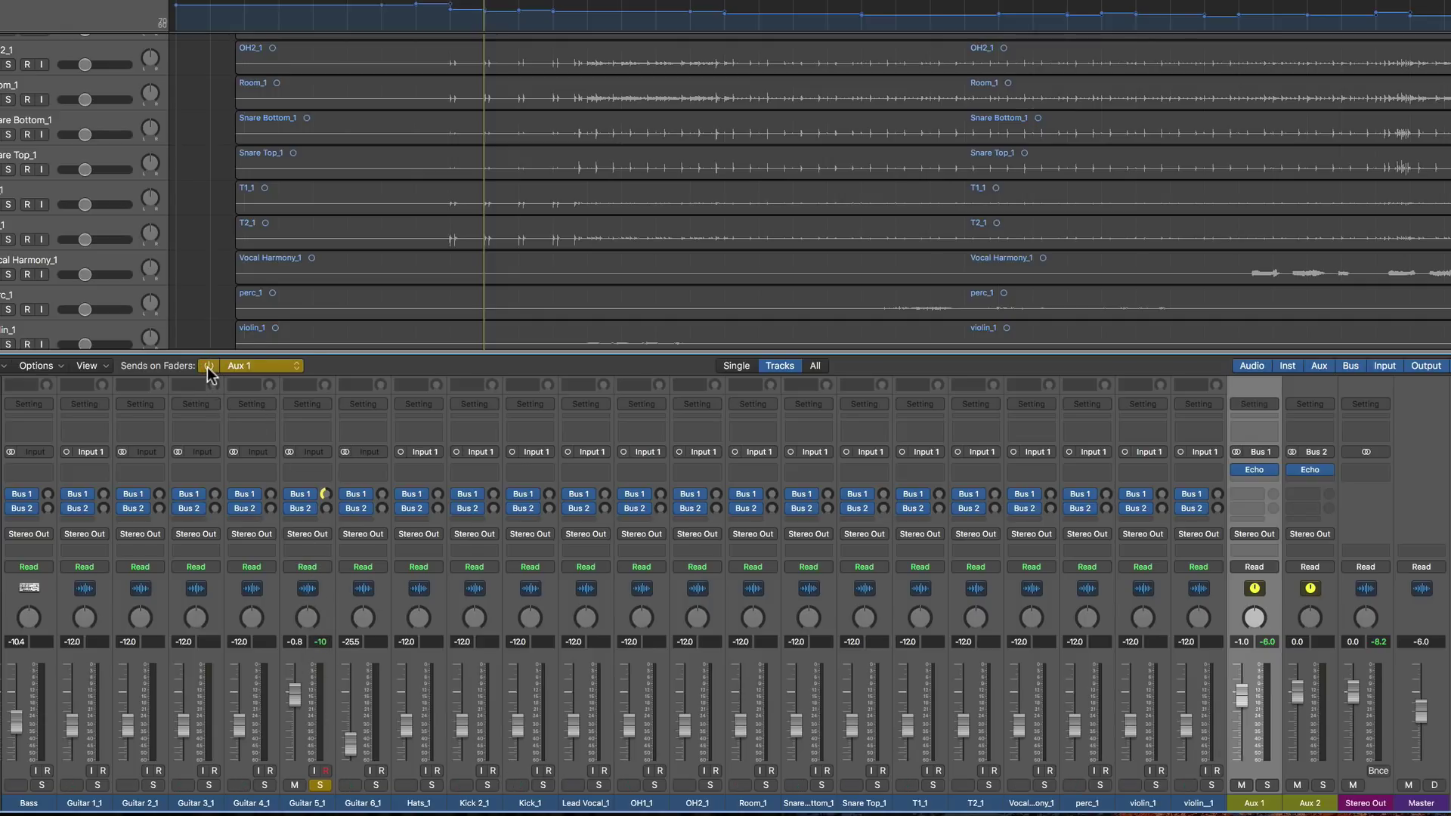
{"action": "mouse_move", "coordinate": [297, 710]}
{"action": "left_mouse_down"}
{"action": "mouse_move", "coordinate": [298, 748]}
{"action": "mouse_move", "coordinate": [303, 688]}
{"action": "left_mouse_up"}
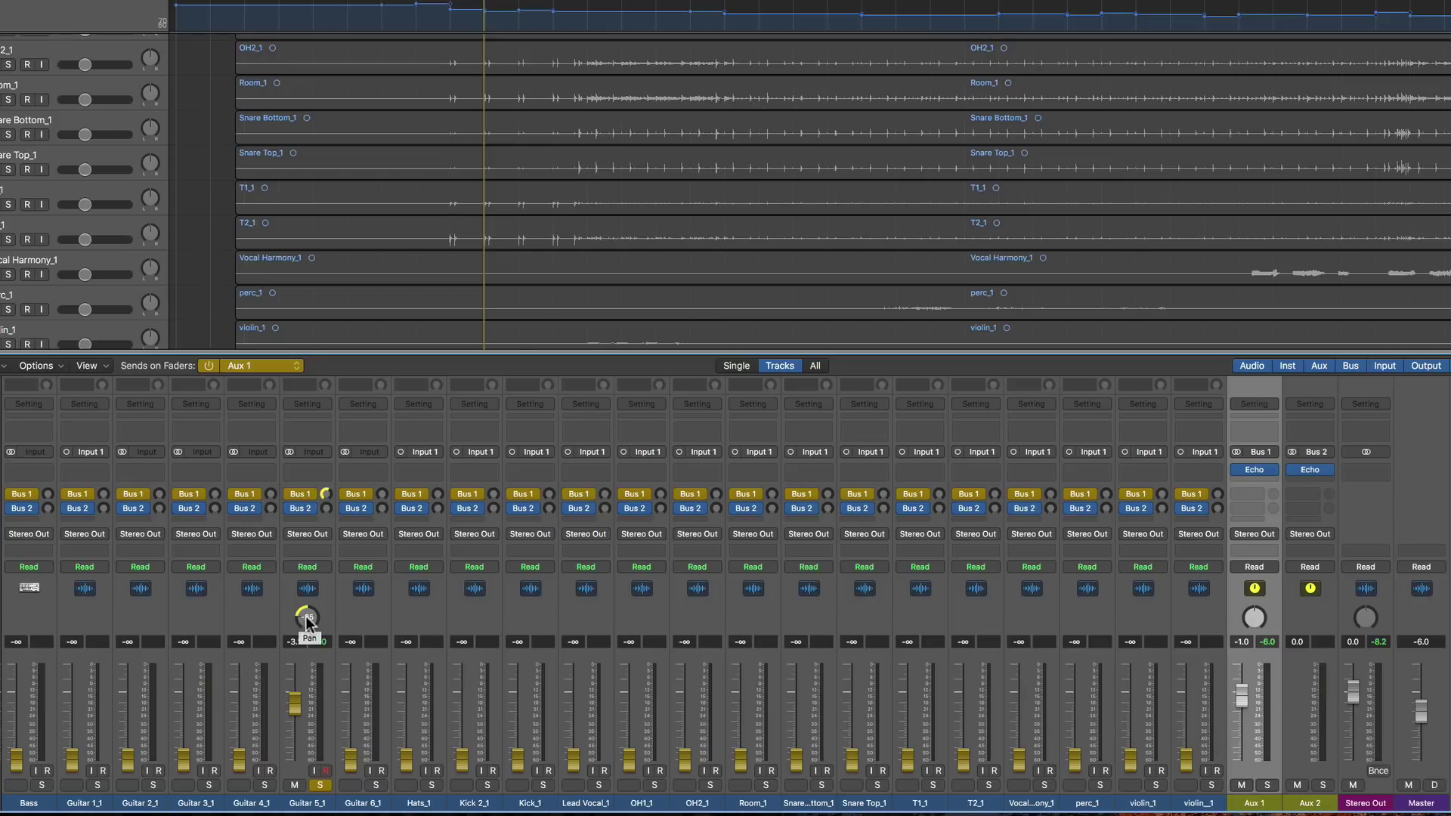
{"action": "left_click_drag", "start_coordinate": [306, 622], "coordinate": [312, 623]}
{"action": "key", "text": "space"}
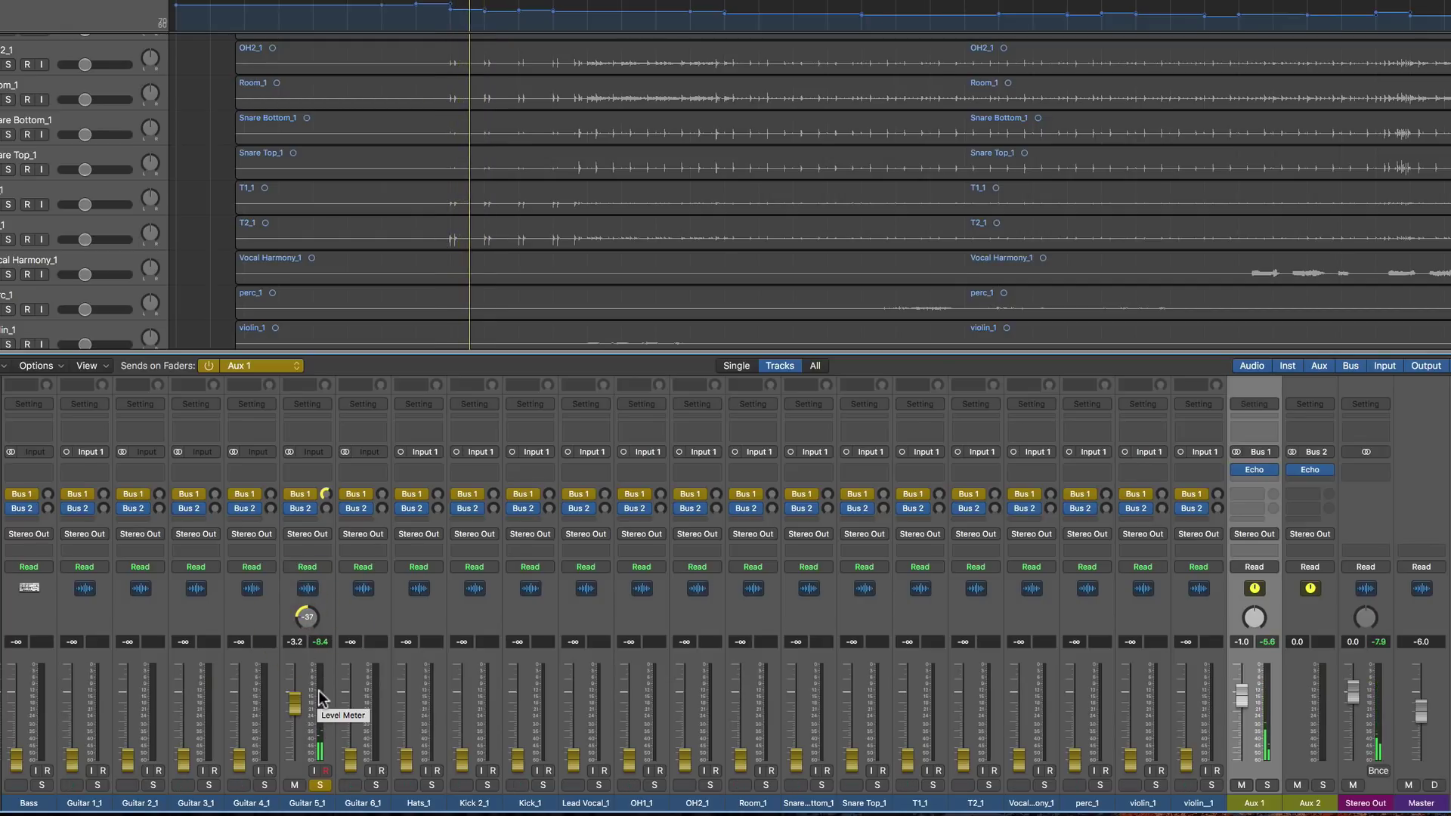
{"action": "key", "text": "space"}
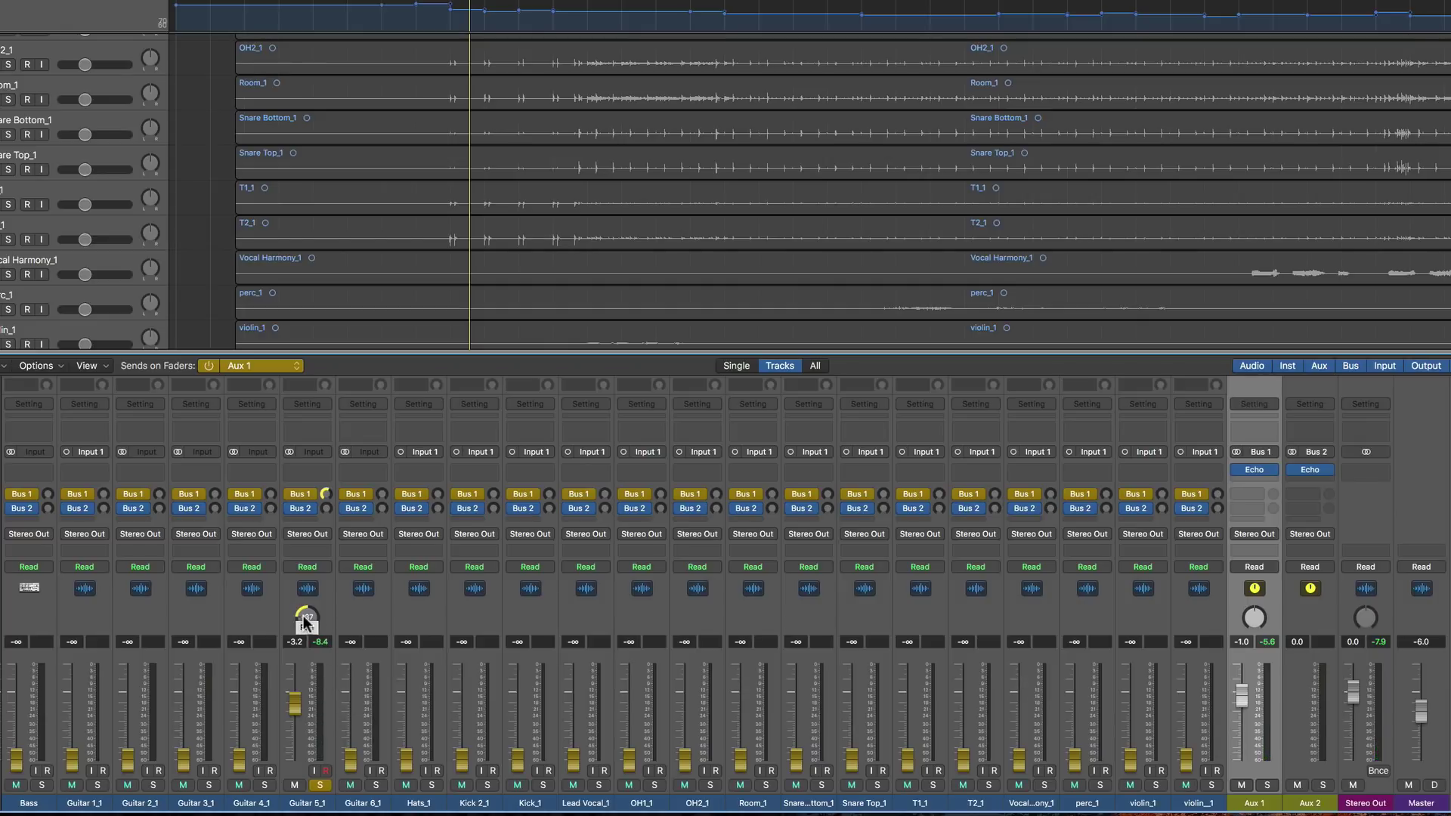
Play the project and toggle Sends on Faders to compare the Guitar 5_1 channel's volume and pan with its send settings.
{"action": "key", "text": "space"}
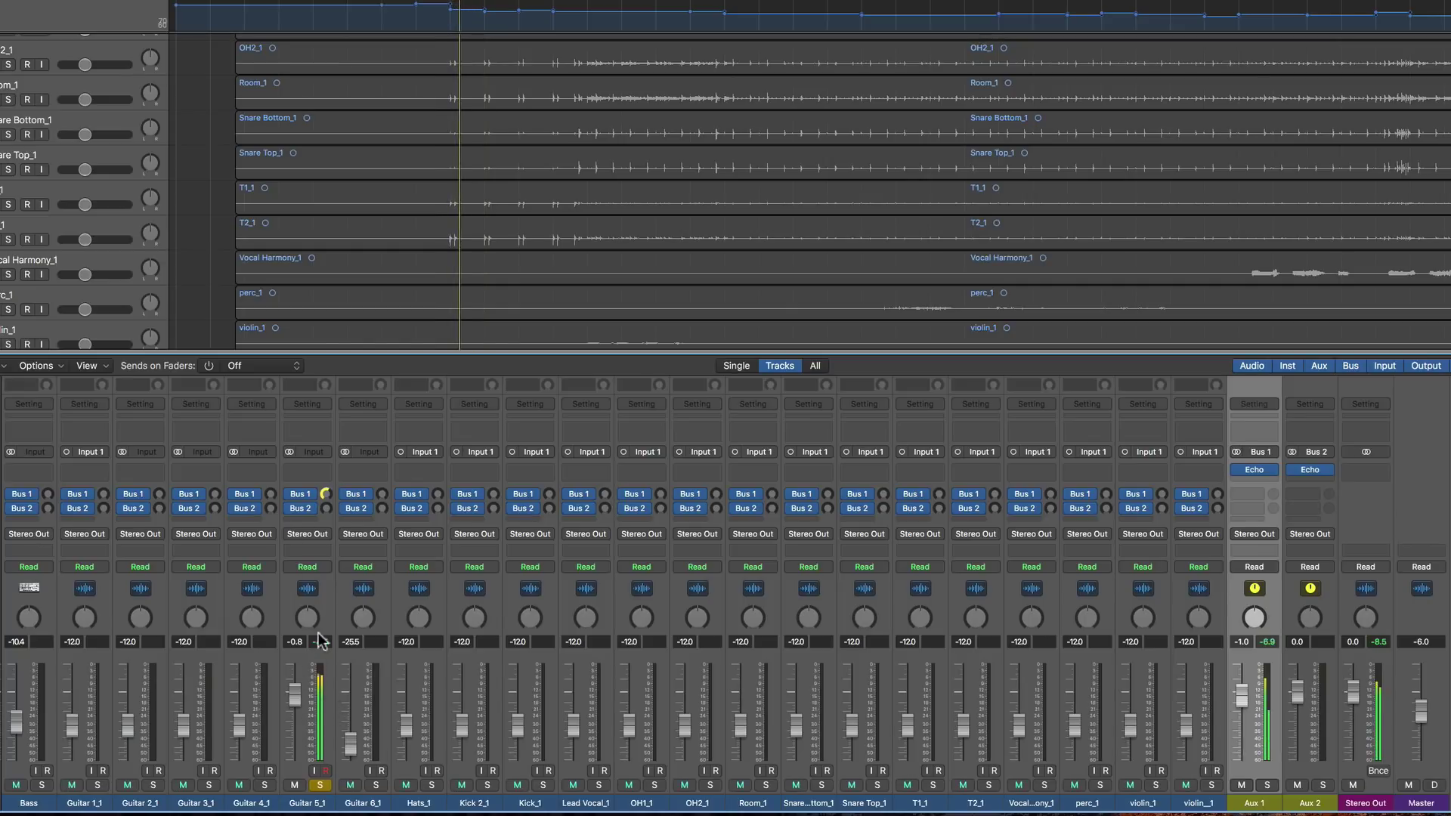
{"action": "left_click", "coordinate": [209, 366]}
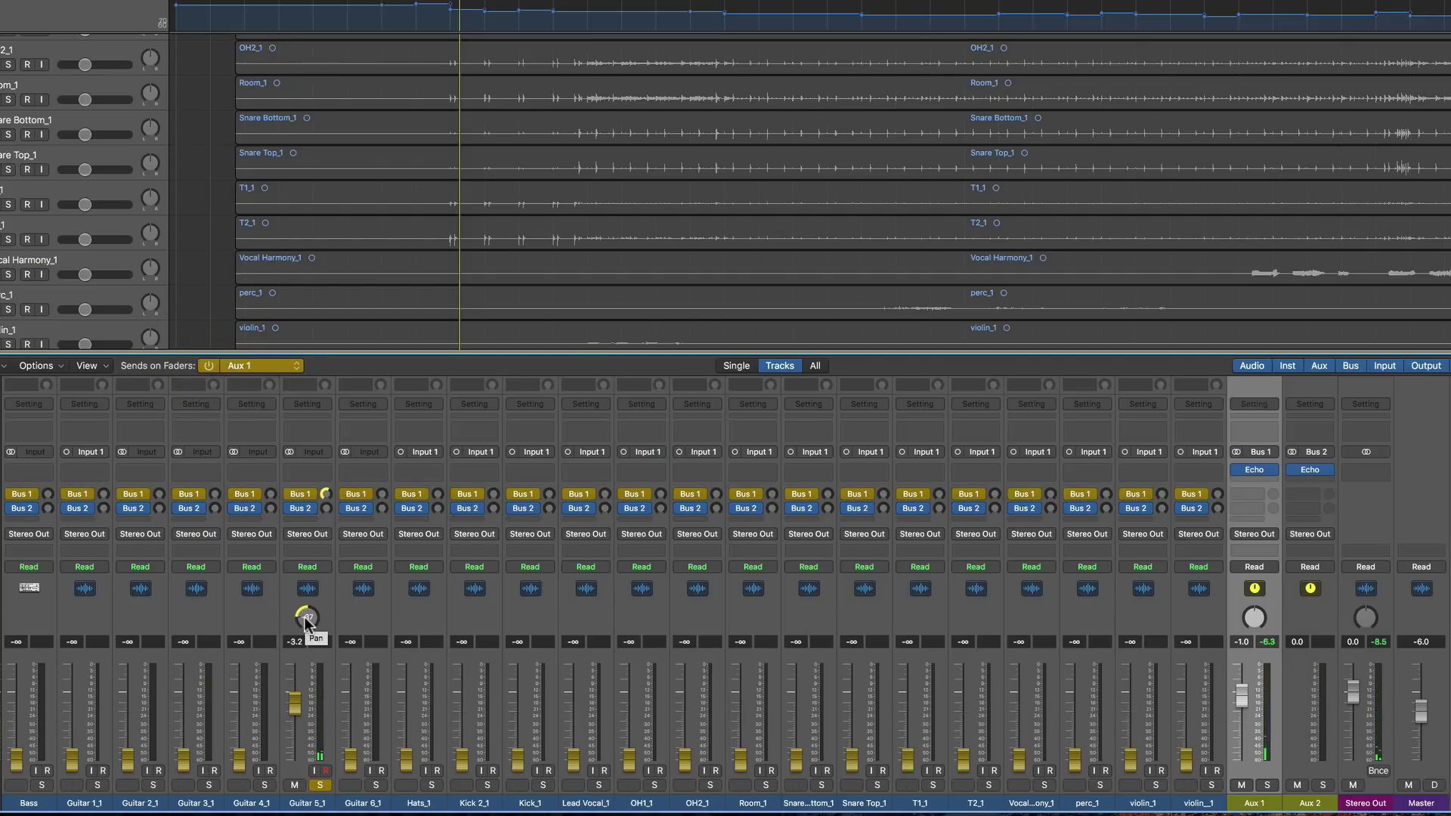
{"action": "key", "text": "space"}
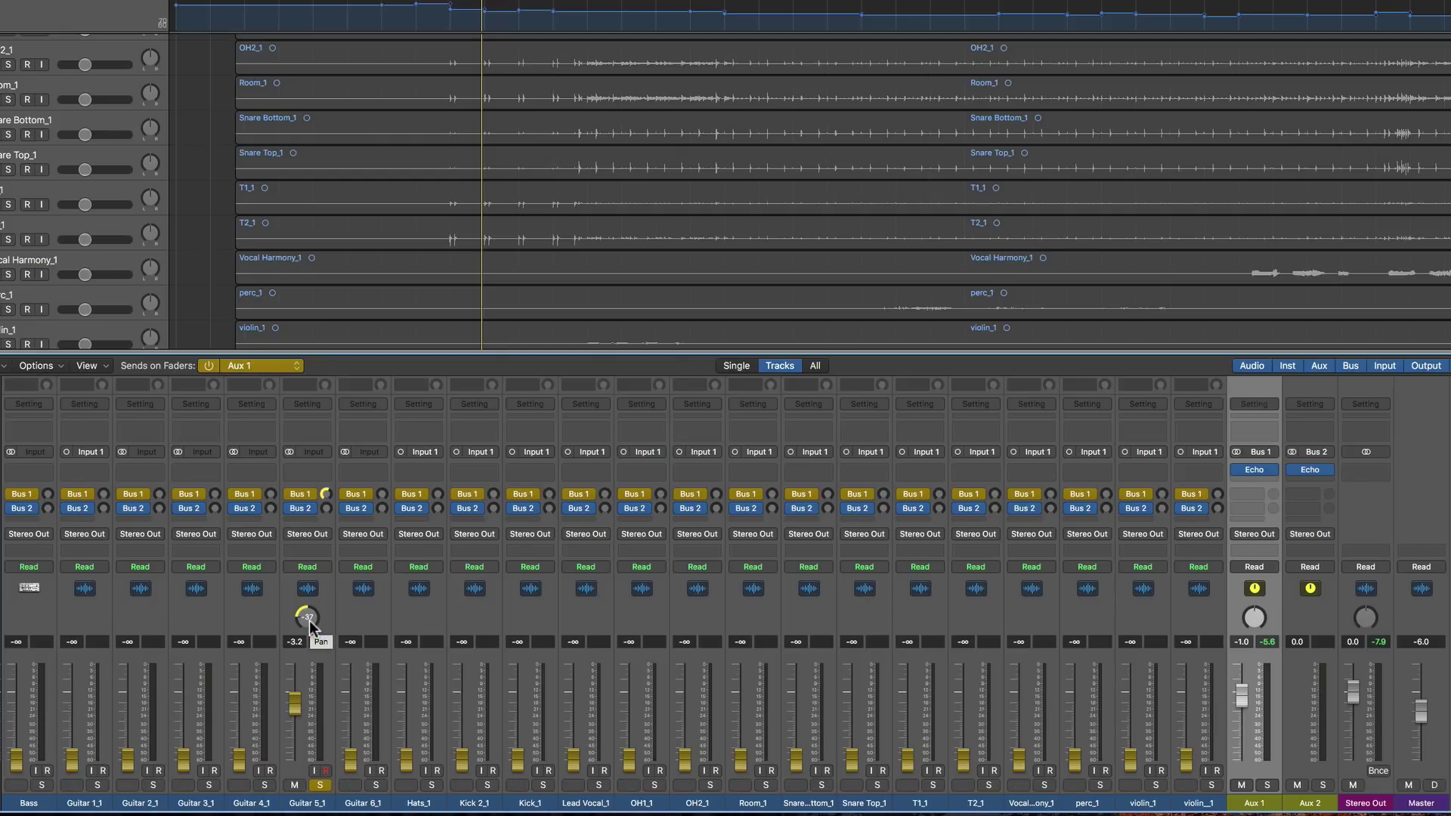
Center the Guitar 5_1 send pan, toggle Sends on Faders off and on to compare, and pan the send to +42.
{"action": "left_click", "coordinate": [307, 618], "text": "alt"}
{"action": "left_click", "coordinate": [208, 366]}
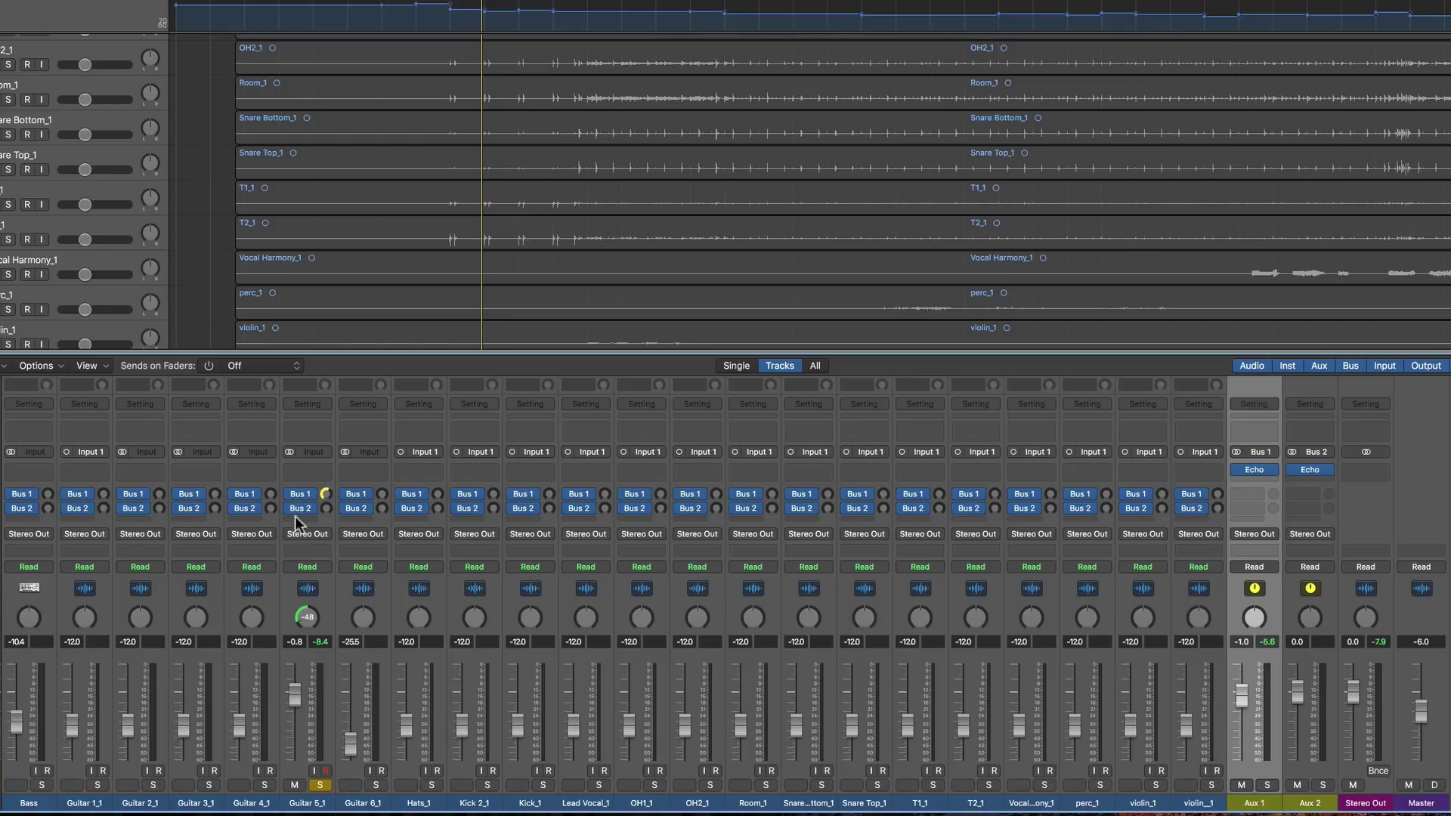
{"action": "left_click", "coordinate": [209, 366]}
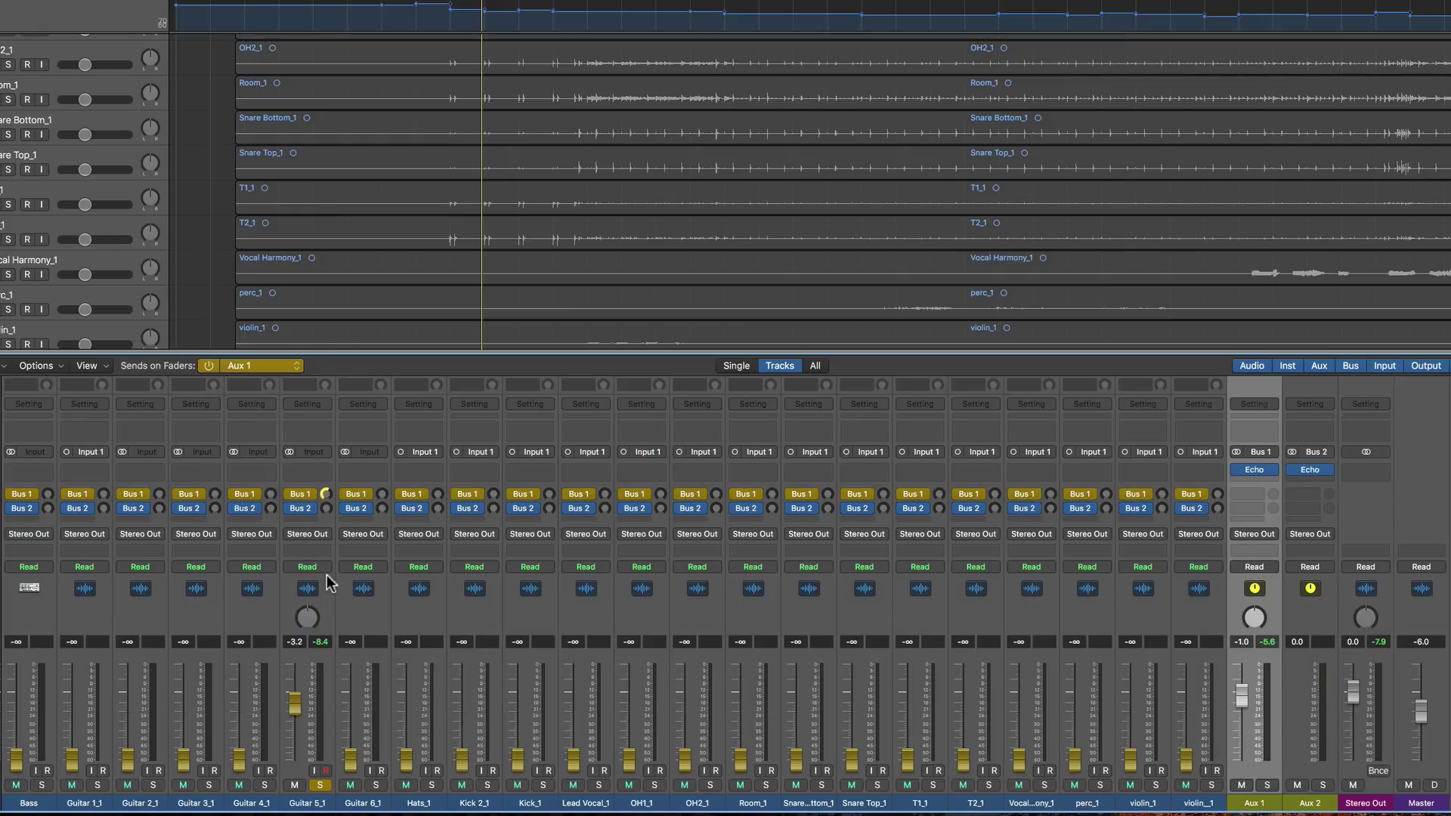
{"action": "left_click_drag", "start_coordinate": [307, 617], "coordinate": [311, 557]}
Set the Color of the Echo on Aux 1 to 37, adjust its Feedback, and close the plug-in.
{"action": "left_click", "coordinate": [1254, 469]}
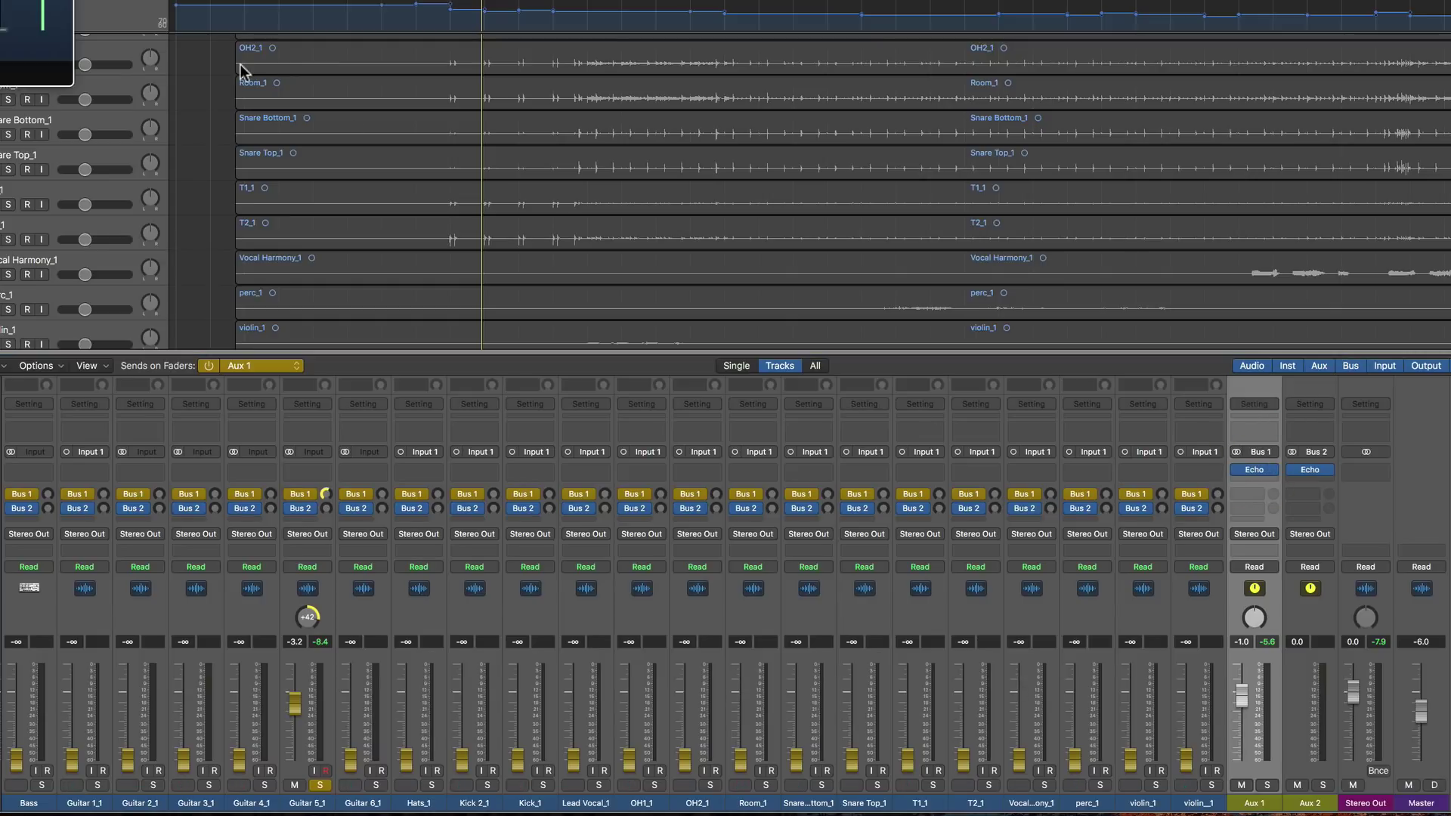
{"action": "left_click", "coordinate": [642, 85]}
{"action": "left_click_drag", "start_coordinate": [541, 302], "coordinate": [541, 306]}
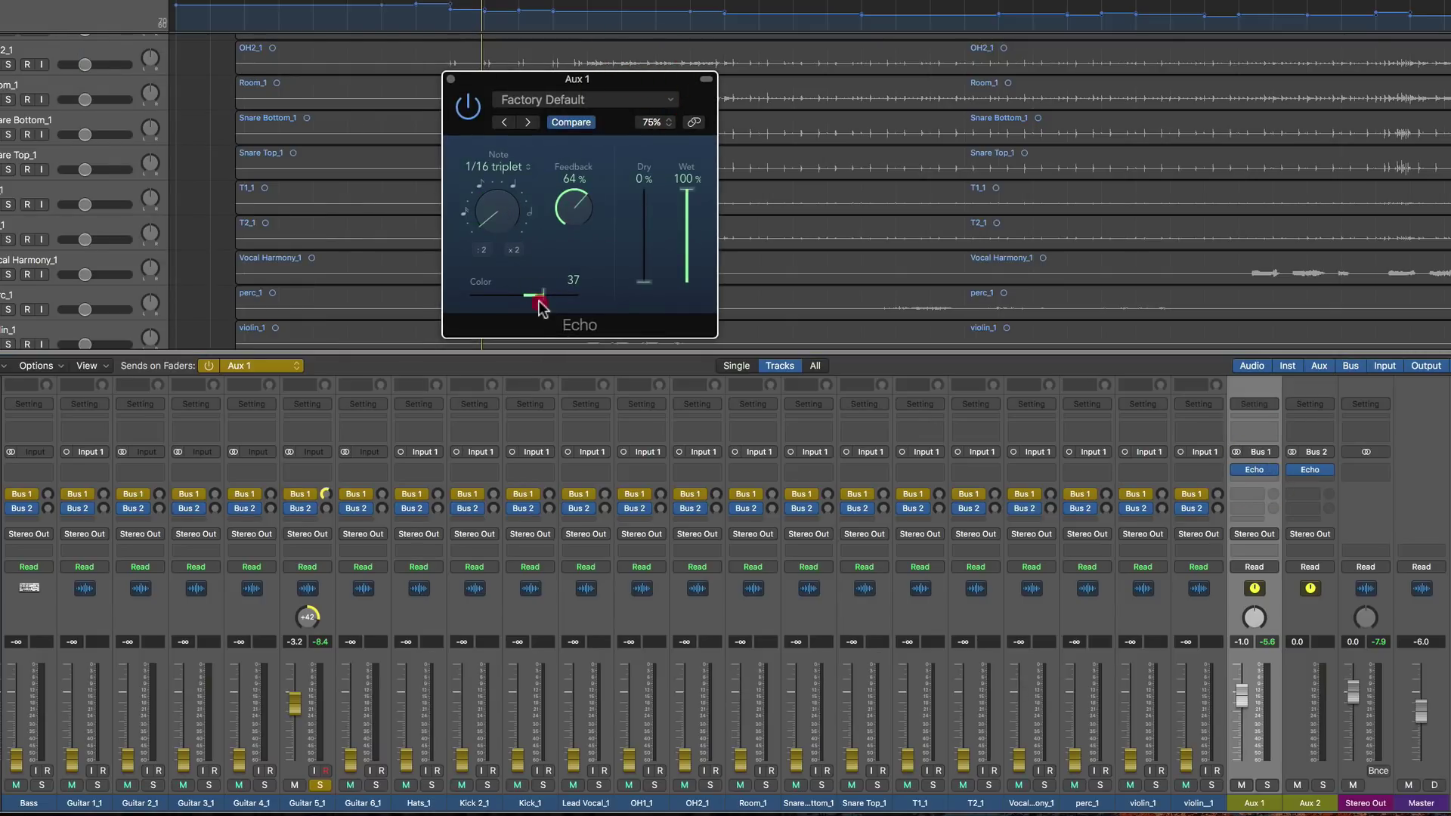
{"action": "left_click_drag", "start_coordinate": [572, 207], "coordinate": [500, 224]}
{"action": "left_click", "coordinate": [451, 78]}
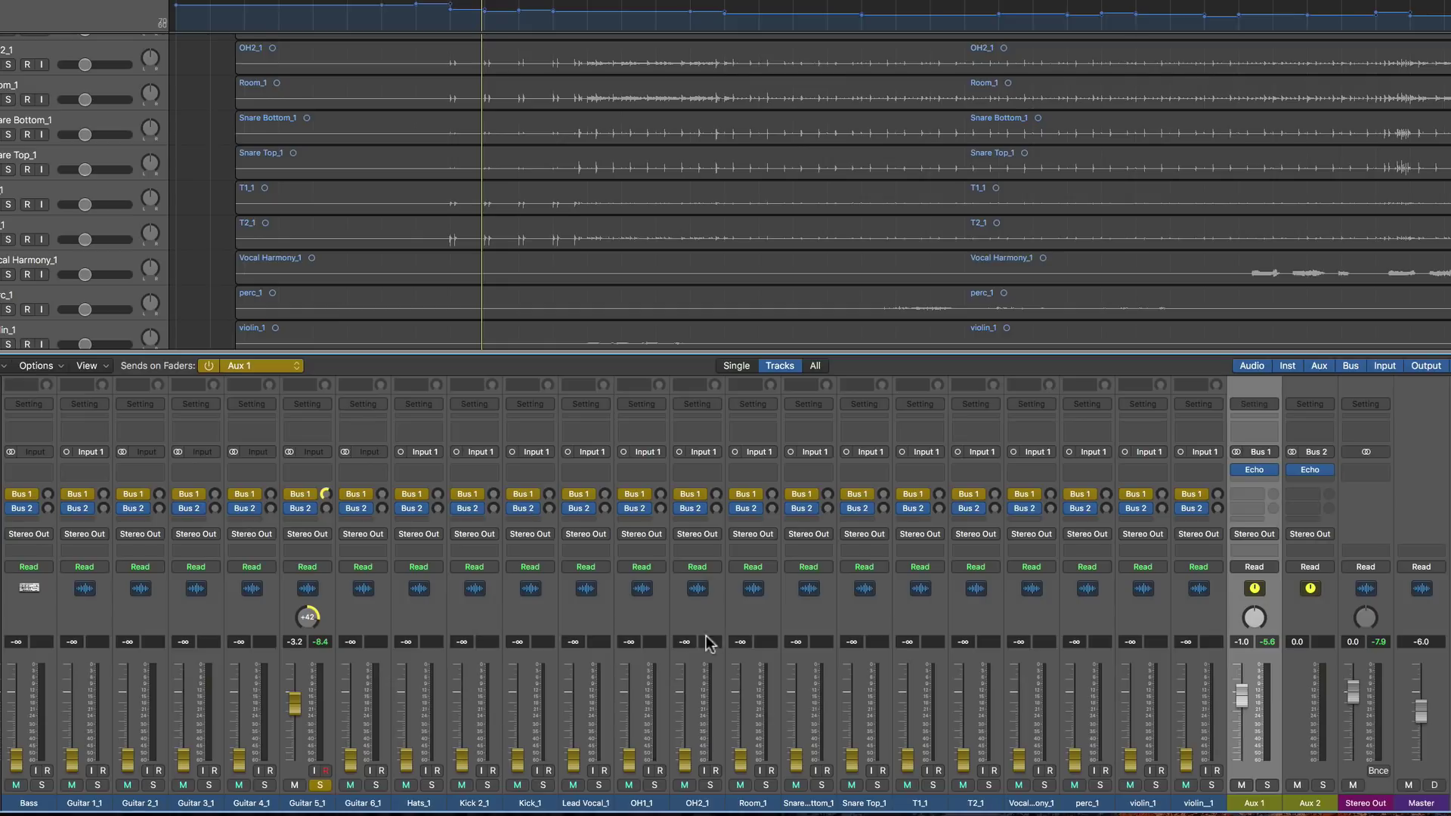
Compare the Guitar 5_1 channel pan with its send pan through Sends on Faders and listen to the result.
{"action": "left_click", "coordinate": [215, 369]}
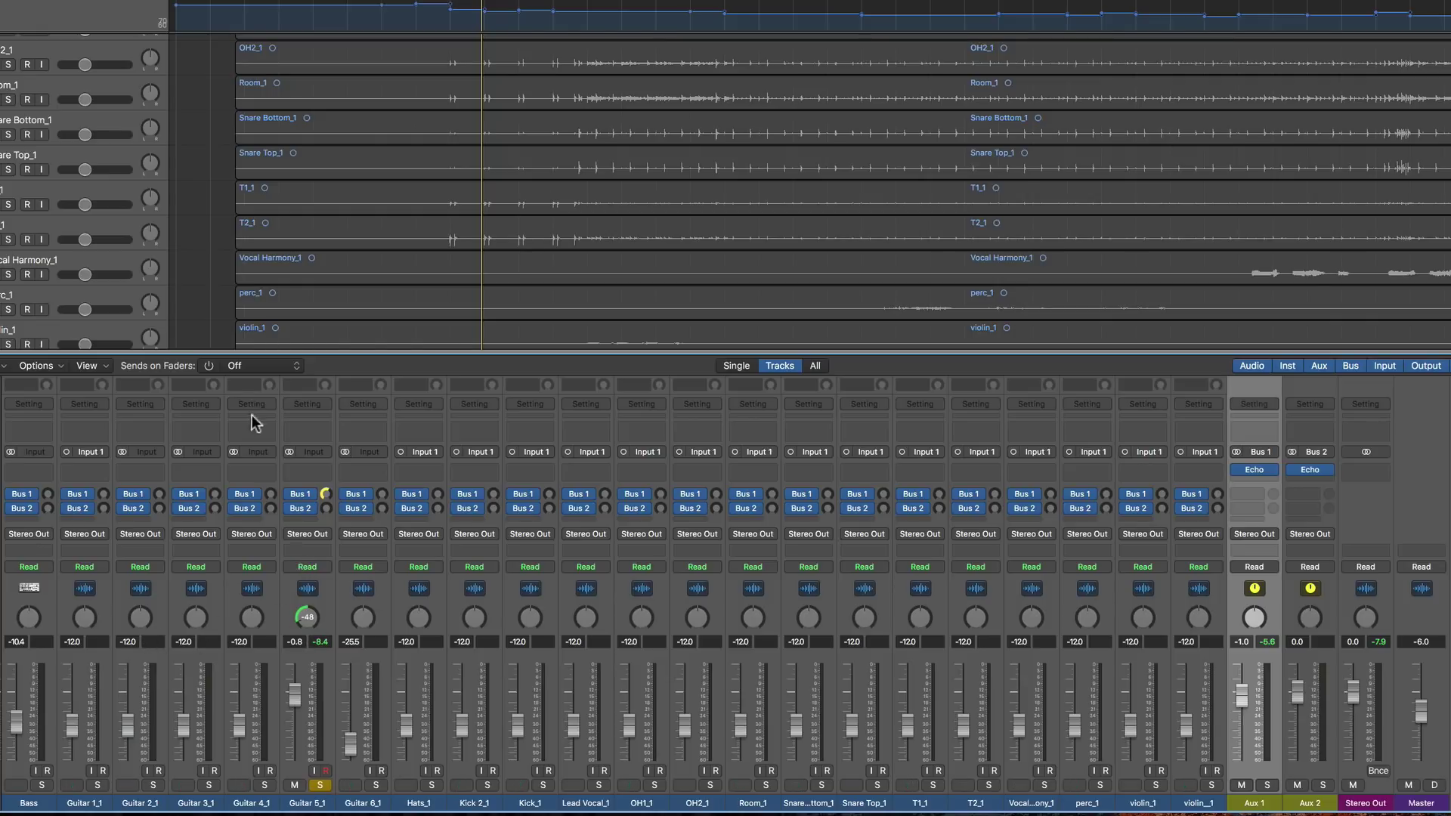
{"action": "left_click", "coordinate": [209, 365]}
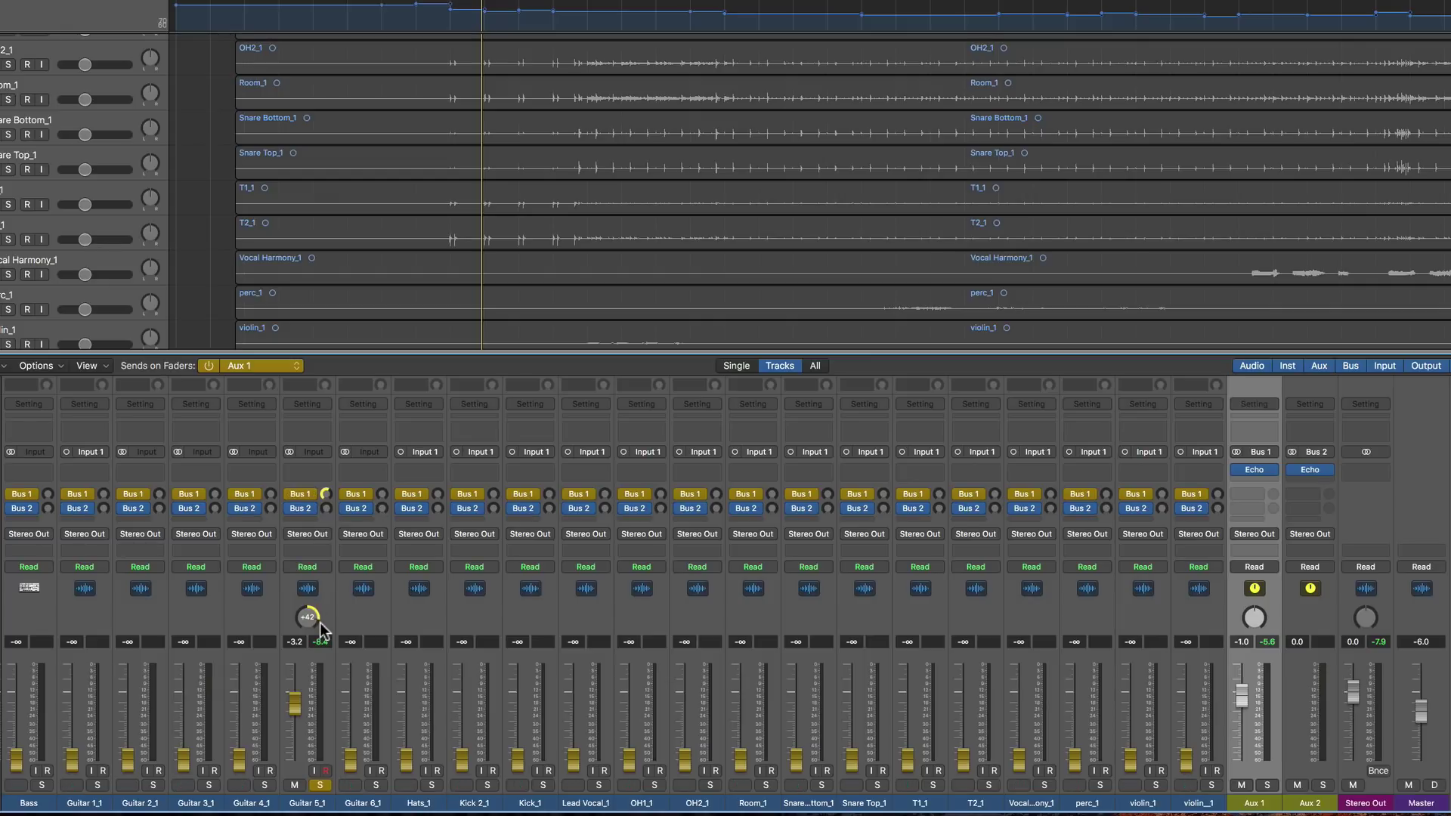
{"action": "key", "text": "space"}
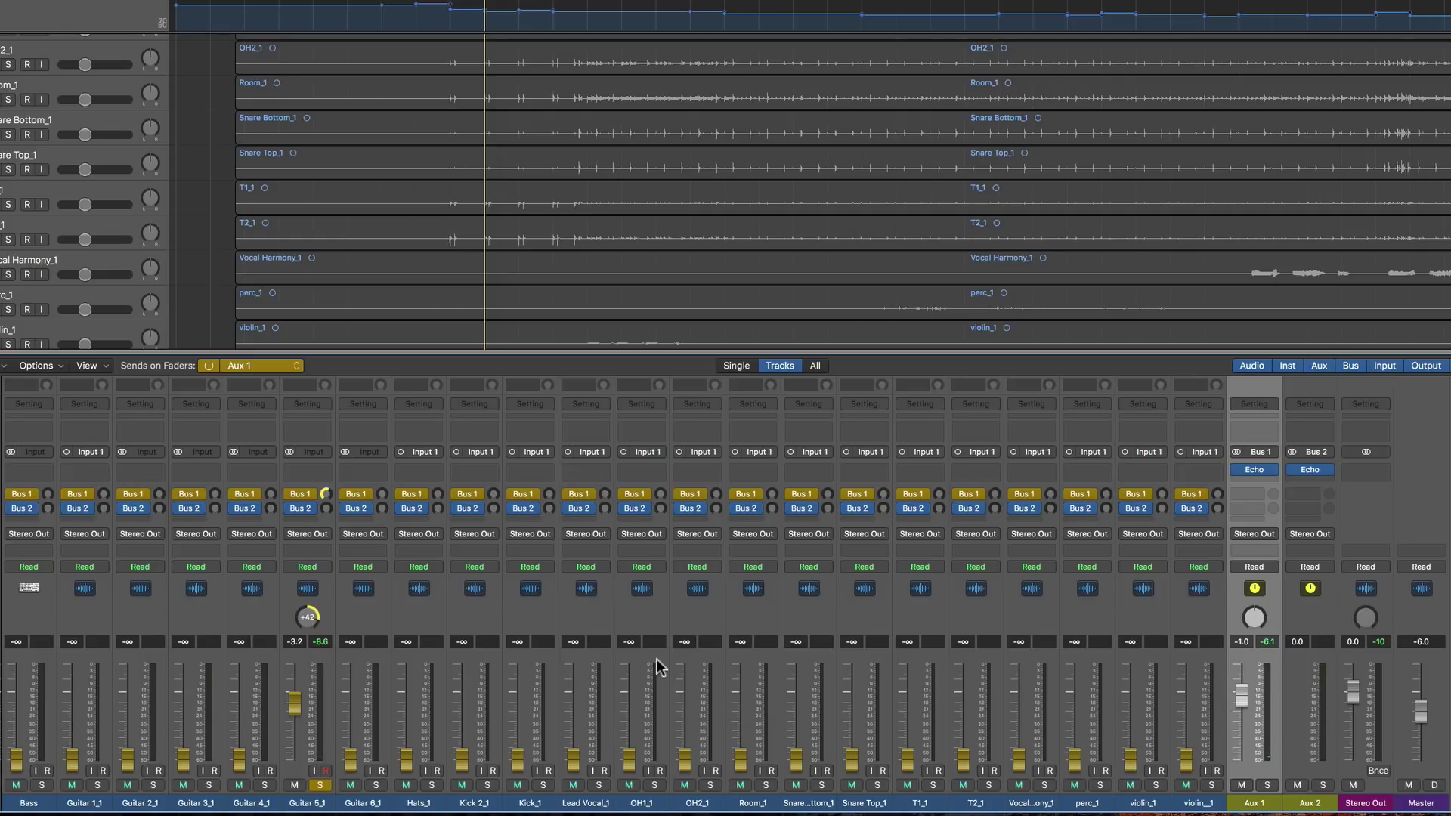
Center the Guitar 5_1 send pan, turn off Sends on Faders, and pan the channel itself to -32.
{"action": "left_click", "coordinate": [308, 619], "text": "alt"}
{"action": "left_click", "coordinate": [209, 367]}
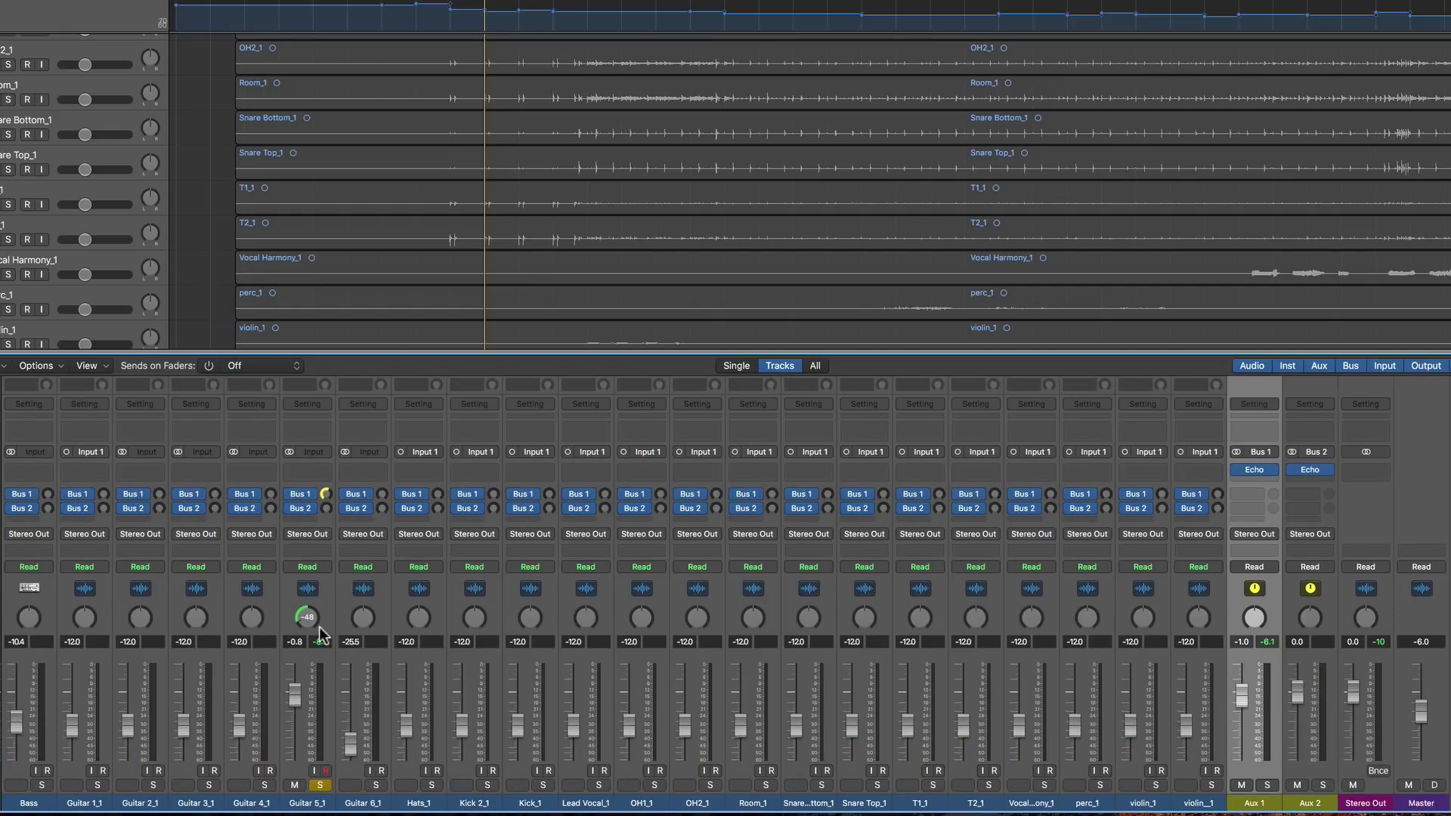
{"action": "left_click", "coordinate": [309, 618]}
{"action": "left_click_drag", "start_coordinate": [309, 616], "coordinate": [310, 596]}
Copy the Guitar 5_1 channel's pan to its Bus 1 send and play the project to hear it.
{"action": "left_click", "coordinate": [311, 494]}
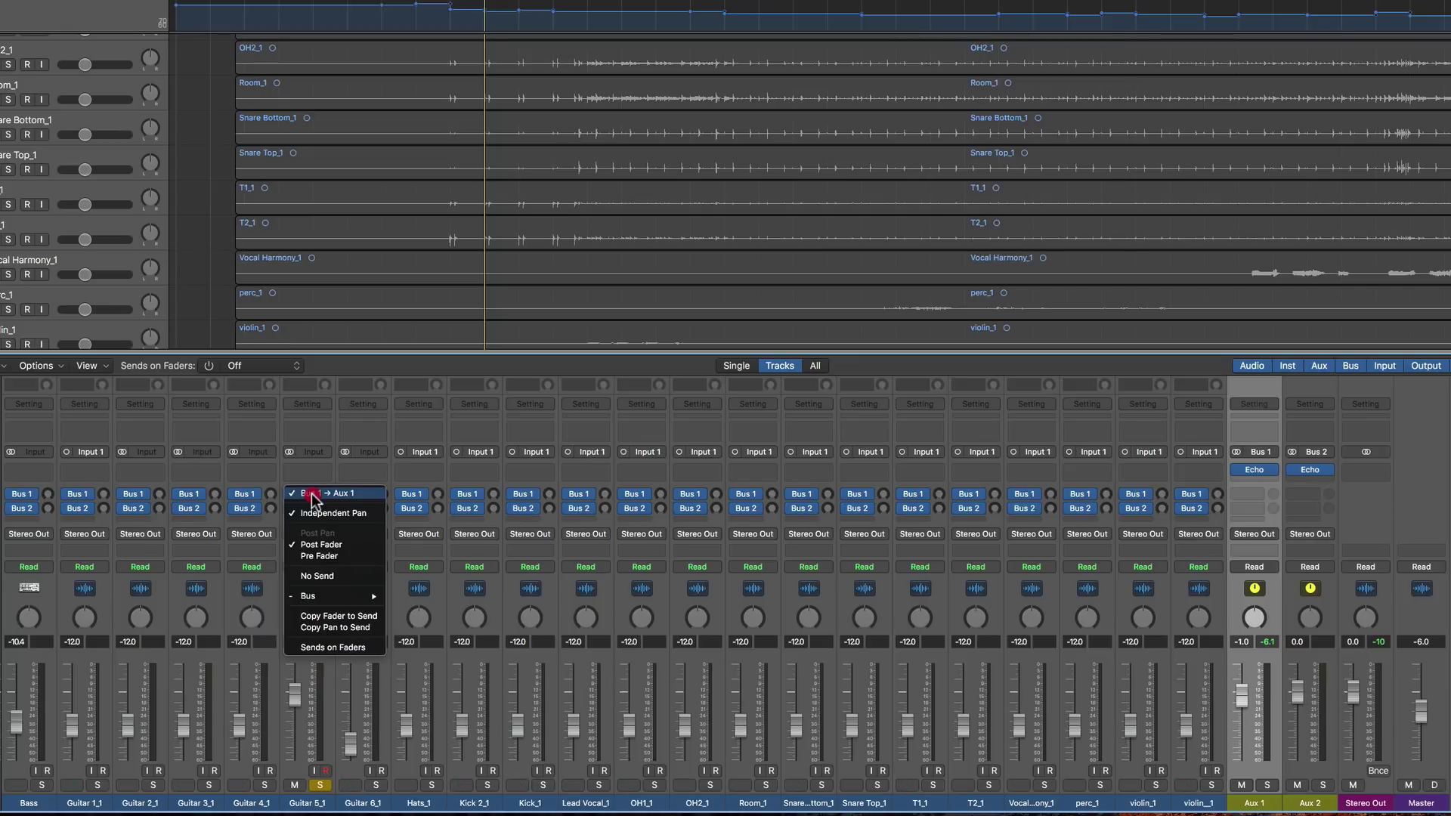
{"action": "left_click", "coordinate": [204, 366]}
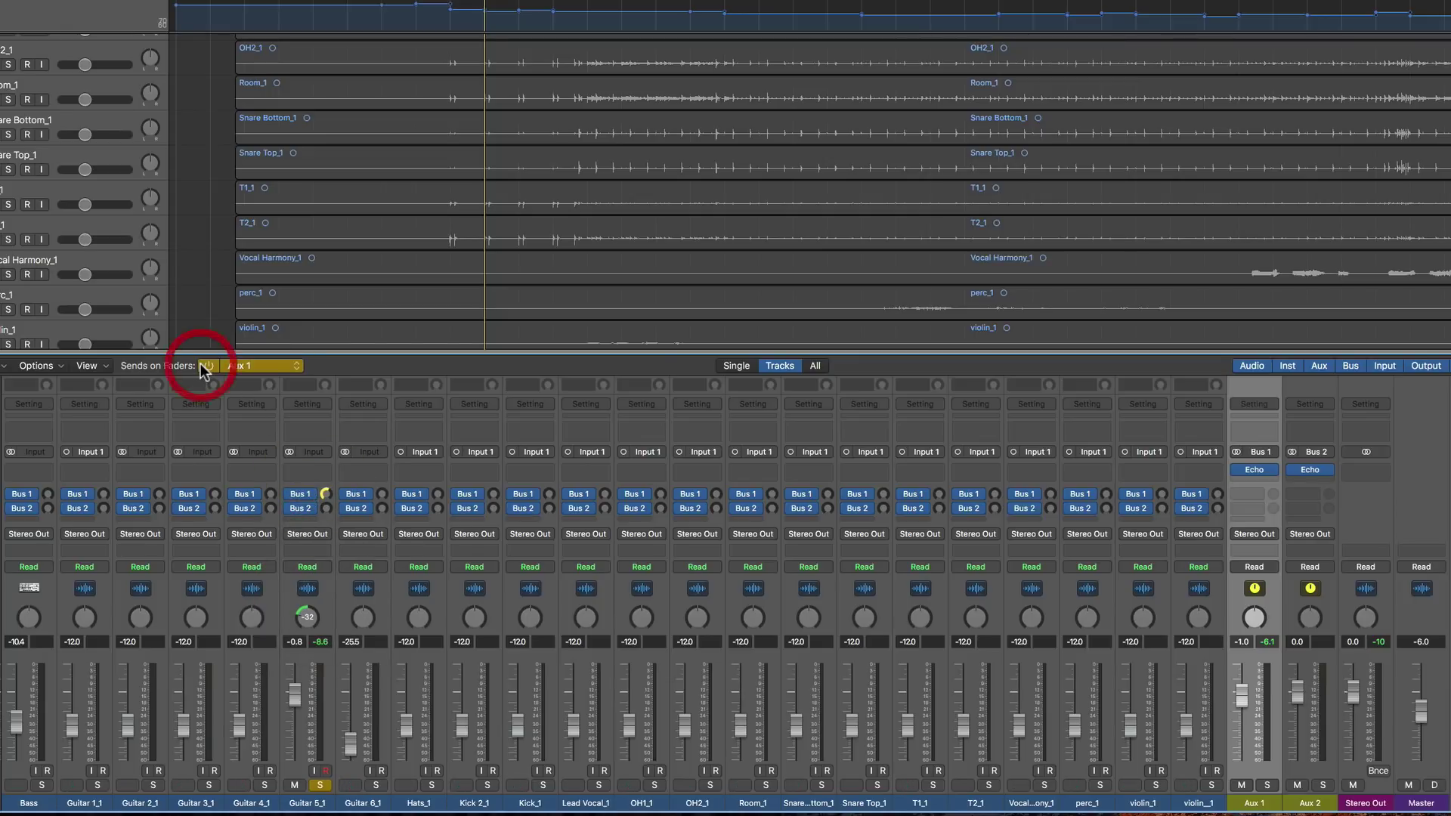
{"action": "left_click", "coordinate": [204, 366]}
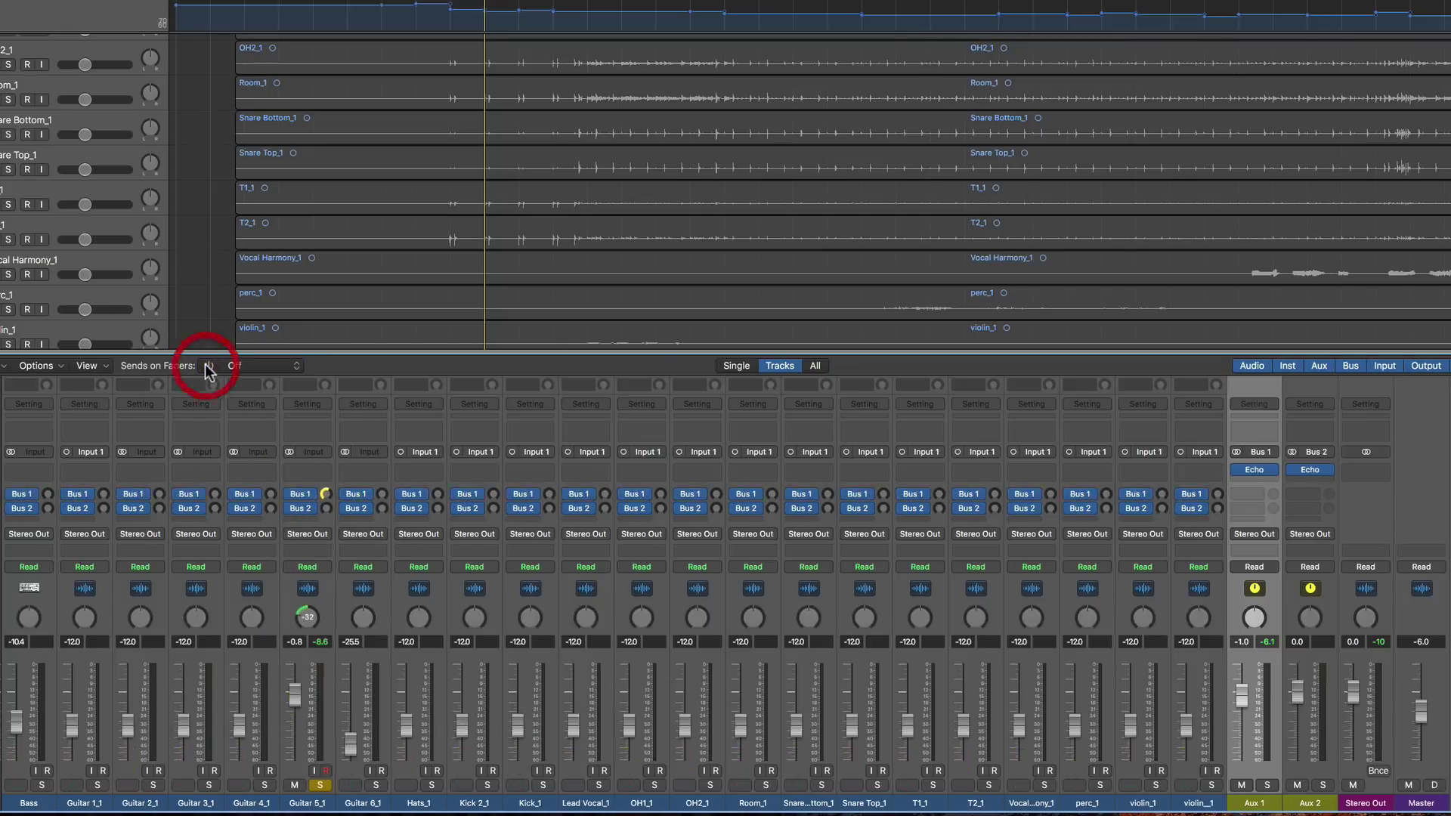
{"action": "left_click", "coordinate": [311, 494]}
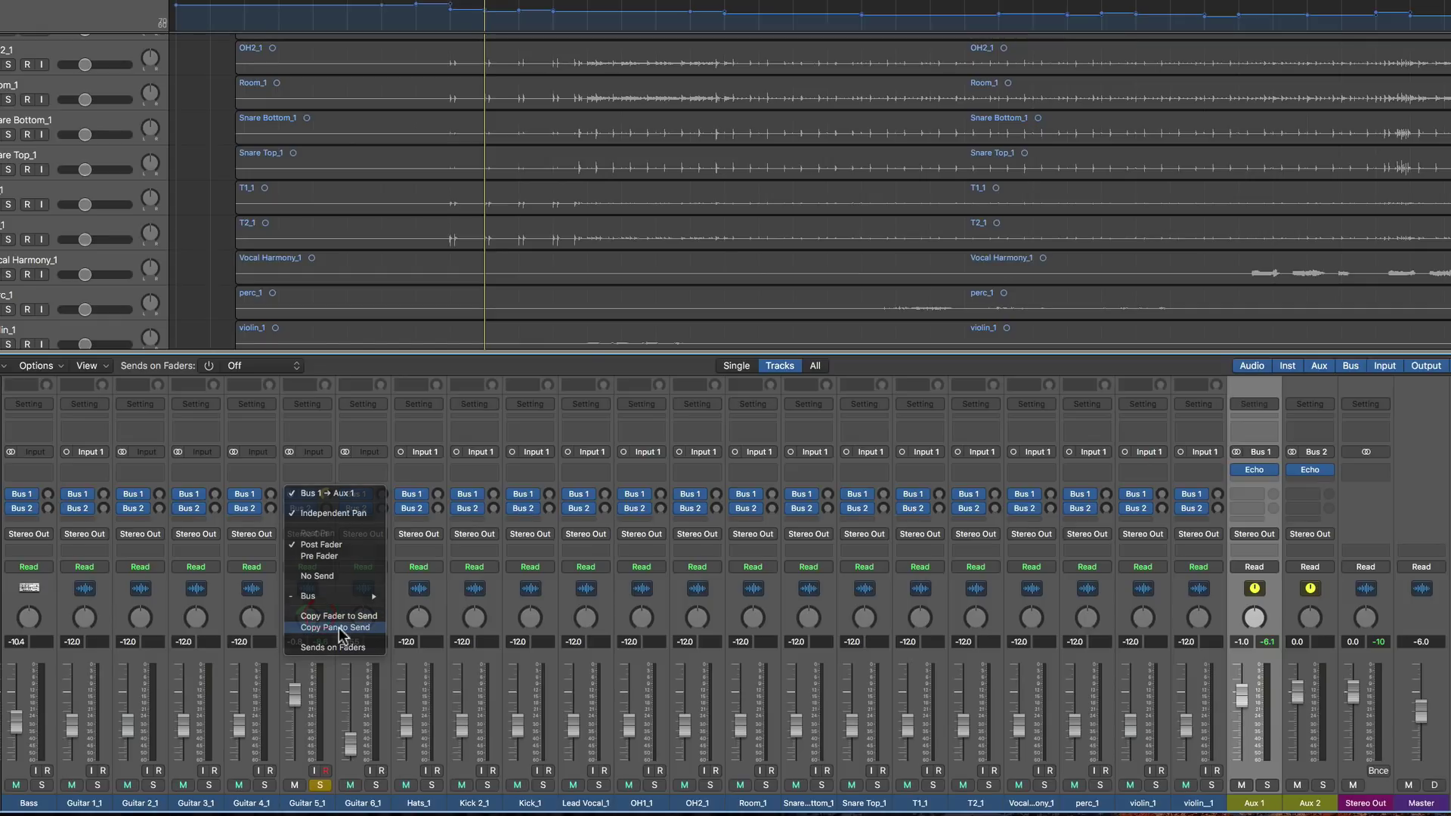
{"action": "left_click", "coordinate": [338, 628]}
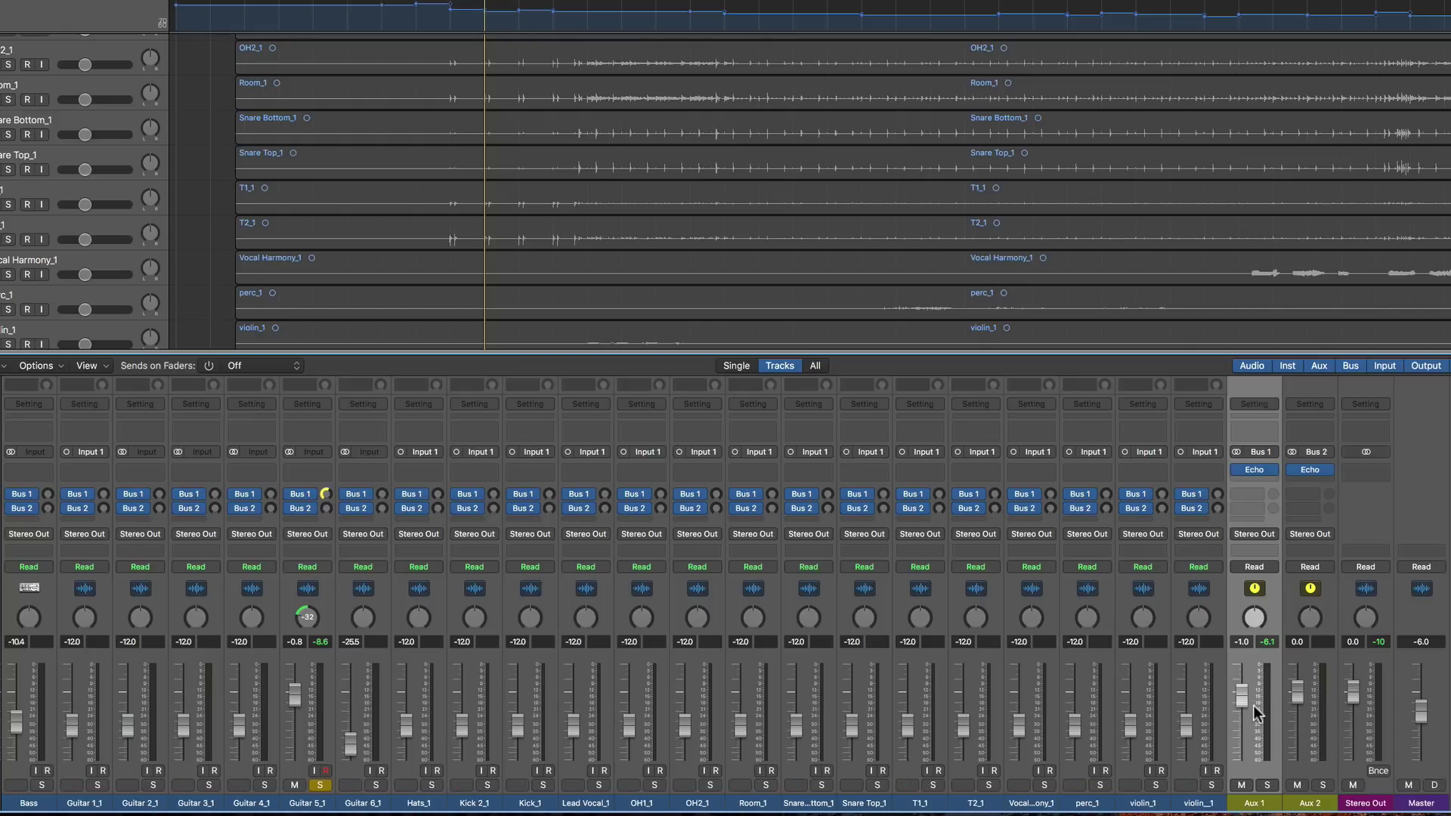
{"action": "key", "text": "space"}
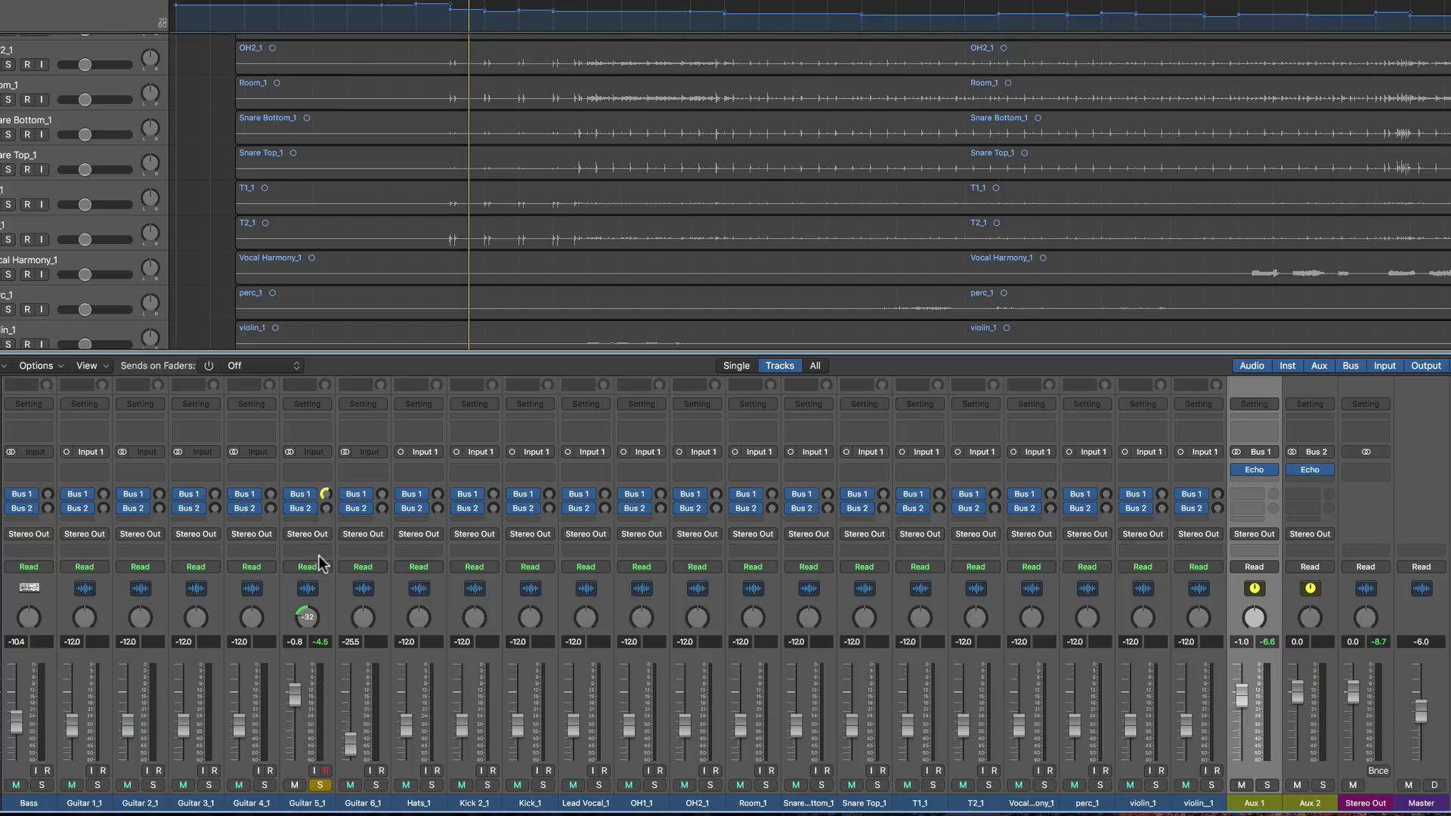
Center the Guitar 5_1 channel pan, copy that pan to its Bus 1 send, and play the project.
{"action": "left_click", "coordinate": [308, 618]}
{"action": "left_click", "coordinate": [310, 495]}
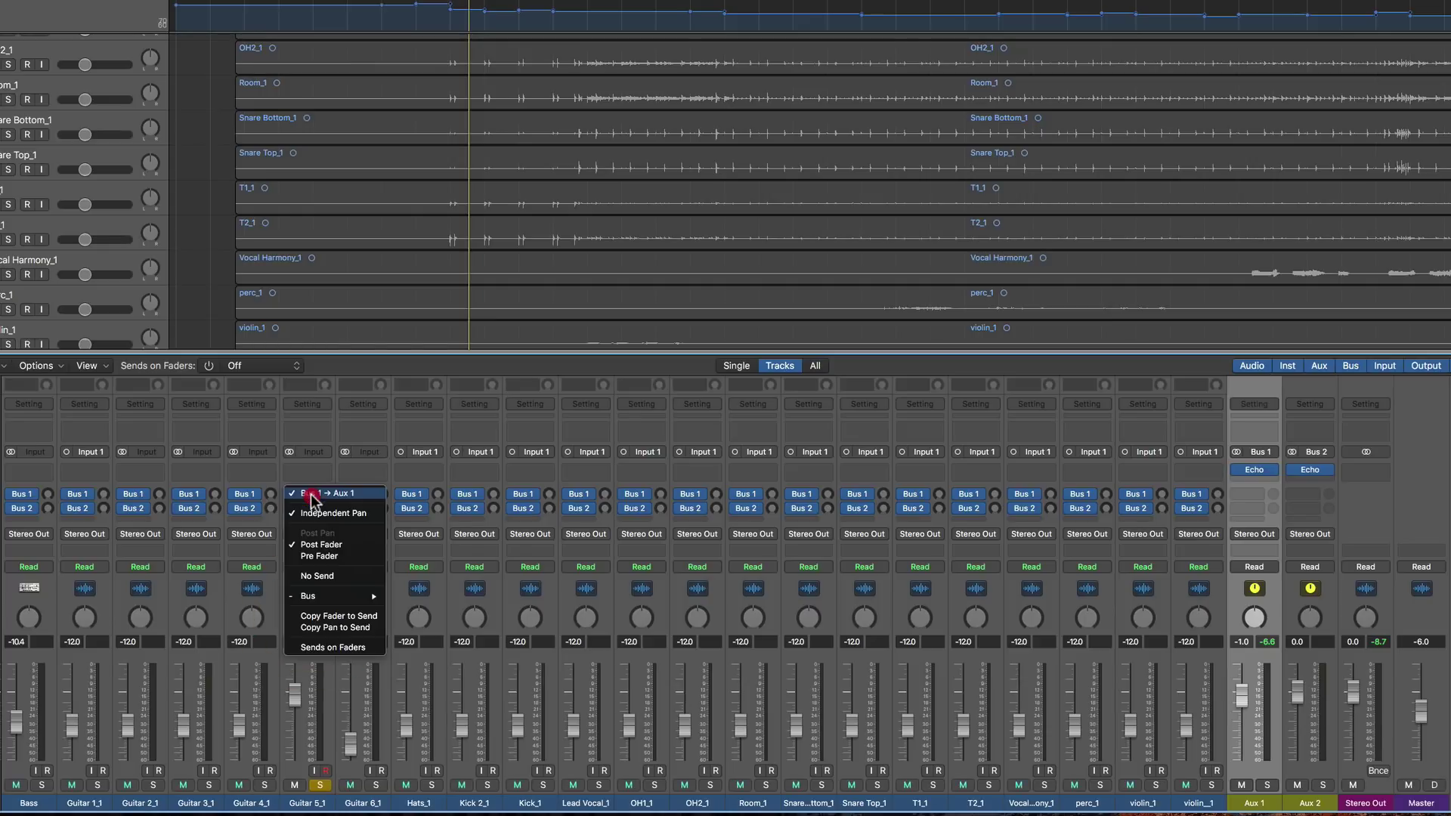
{"action": "left_click", "coordinate": [336, 627]}
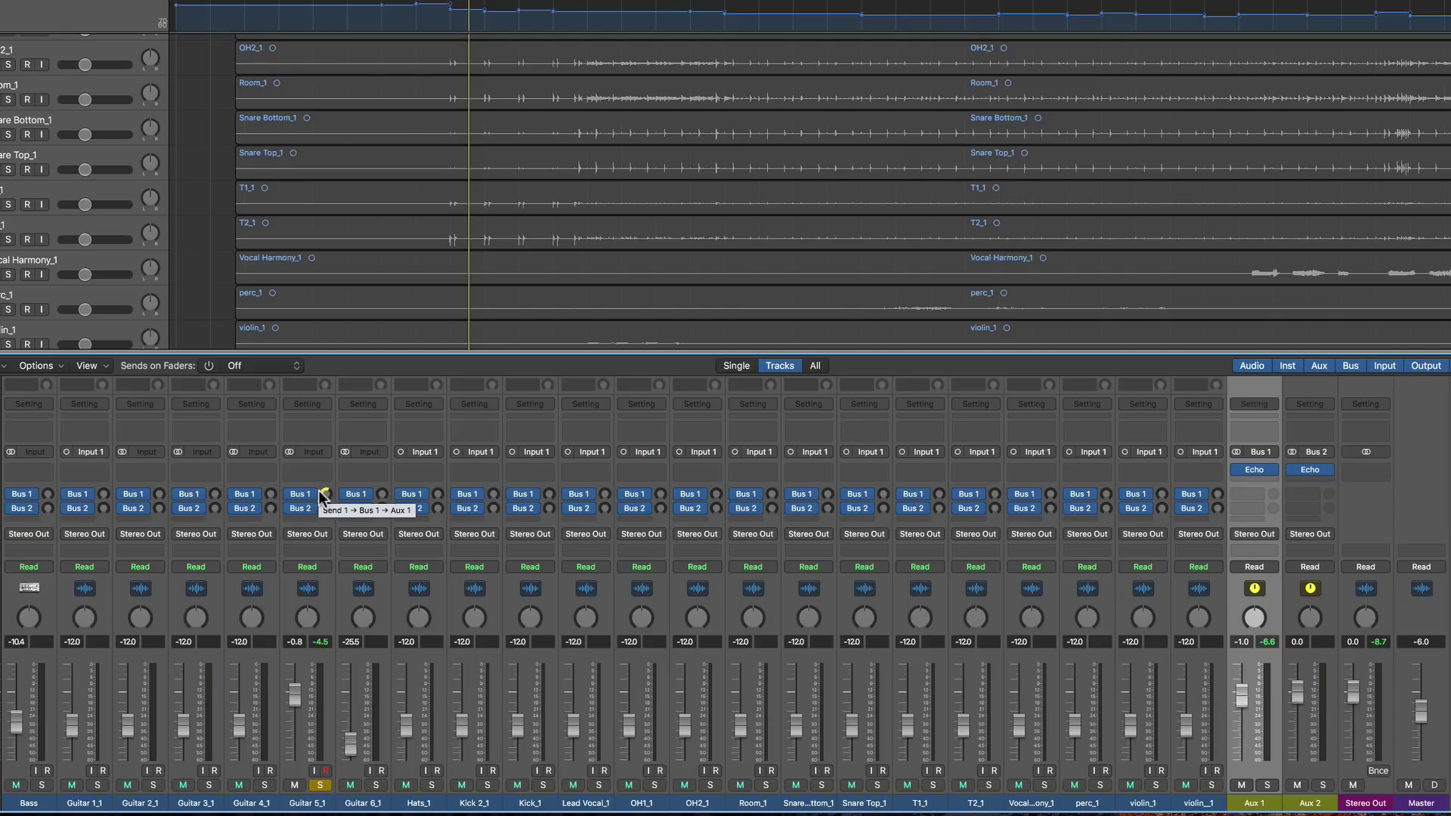
{"action": "key", "text": "space"}
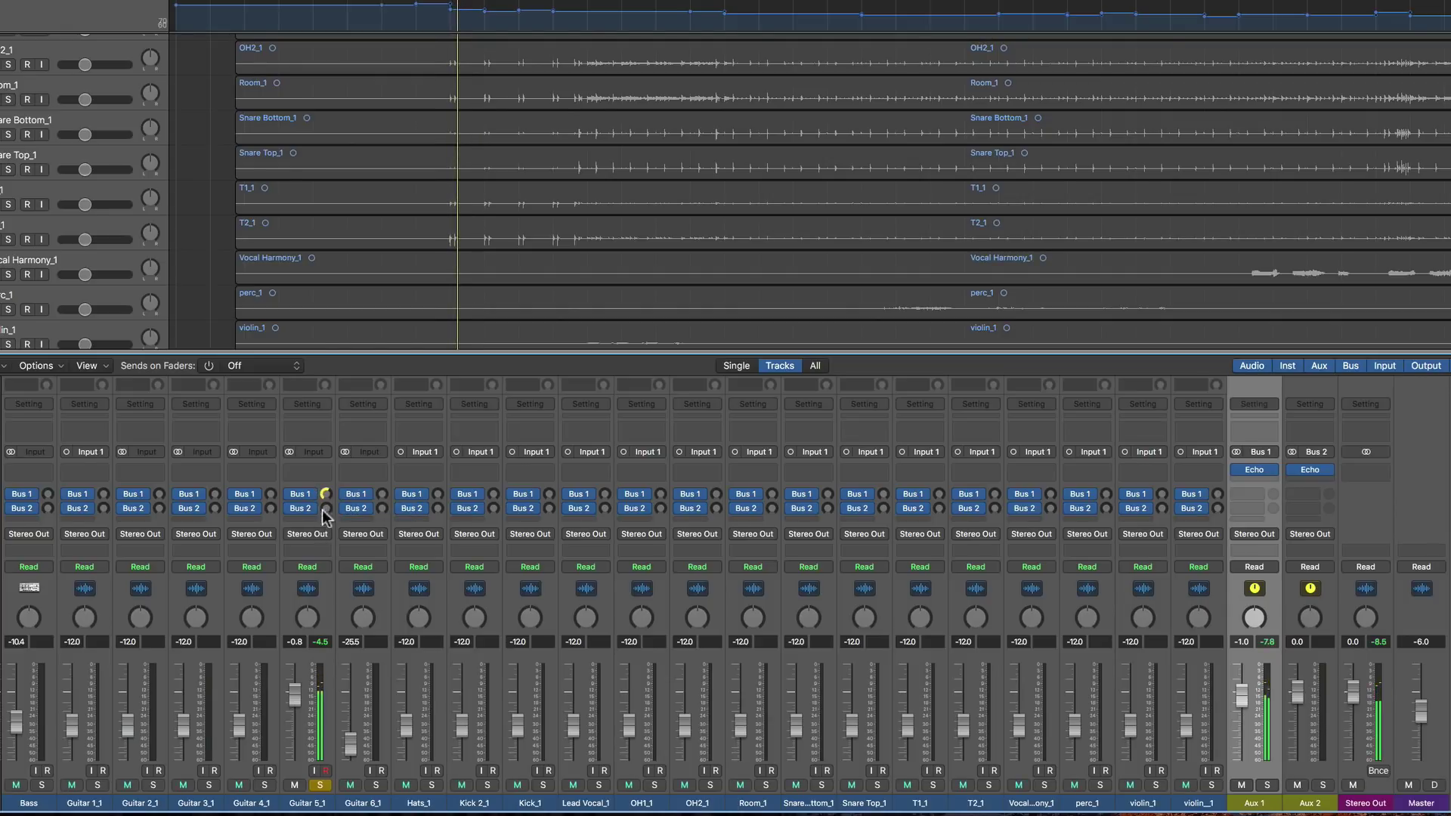
Set the Guitar 5_1 volume to -7.4 dB, copy the fader level to its Bus 1 send, and play the project.
{"action": "left_click_drag", "start_coordinate": [325, 495], "coordinate": [325, 500]}
{"action": "left_click_drag", "start_coordinate": [294, 694], "coordinate": [299, 739]}
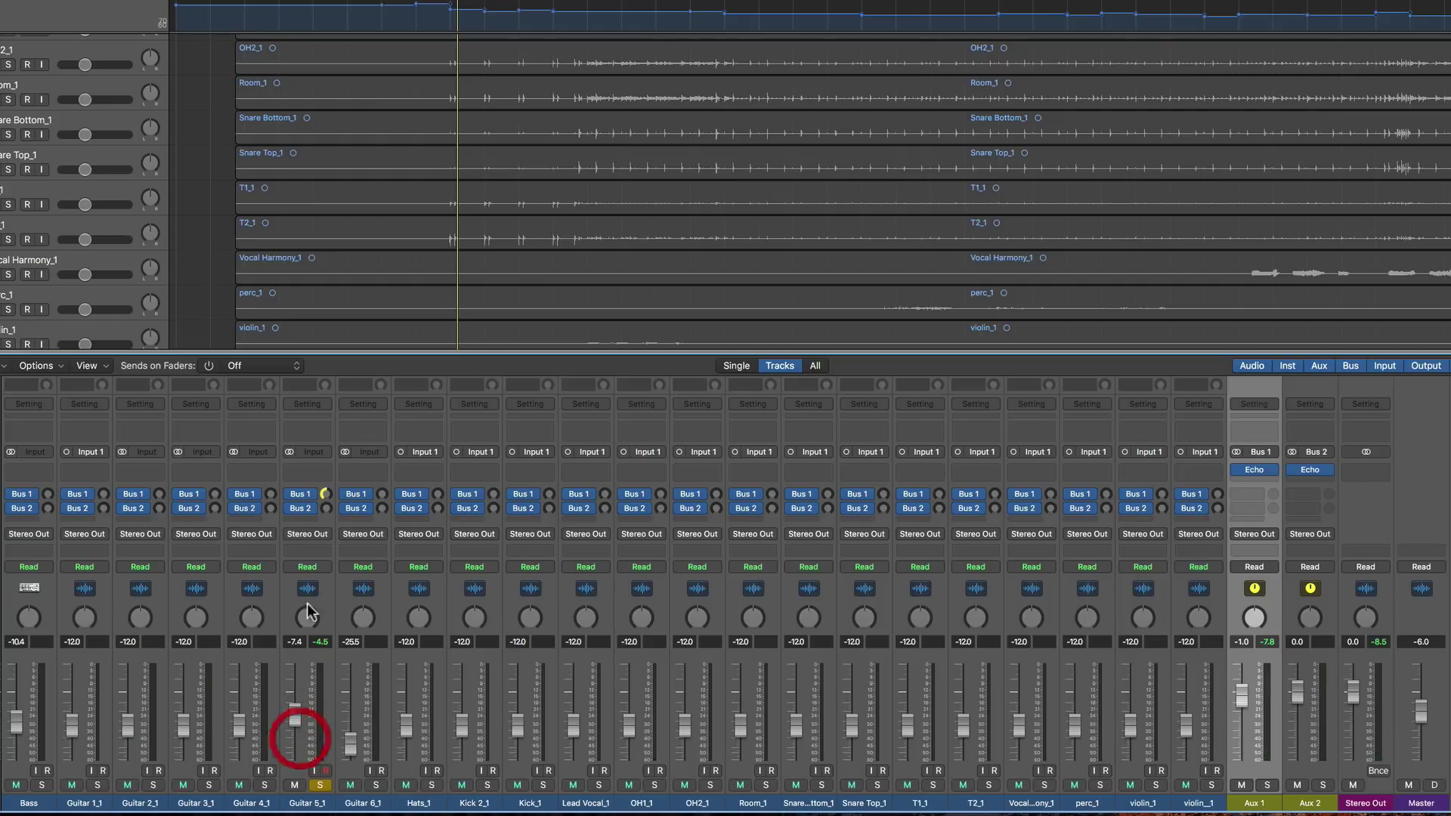
{"action": "left_click", "coordinate": [310, 493]}
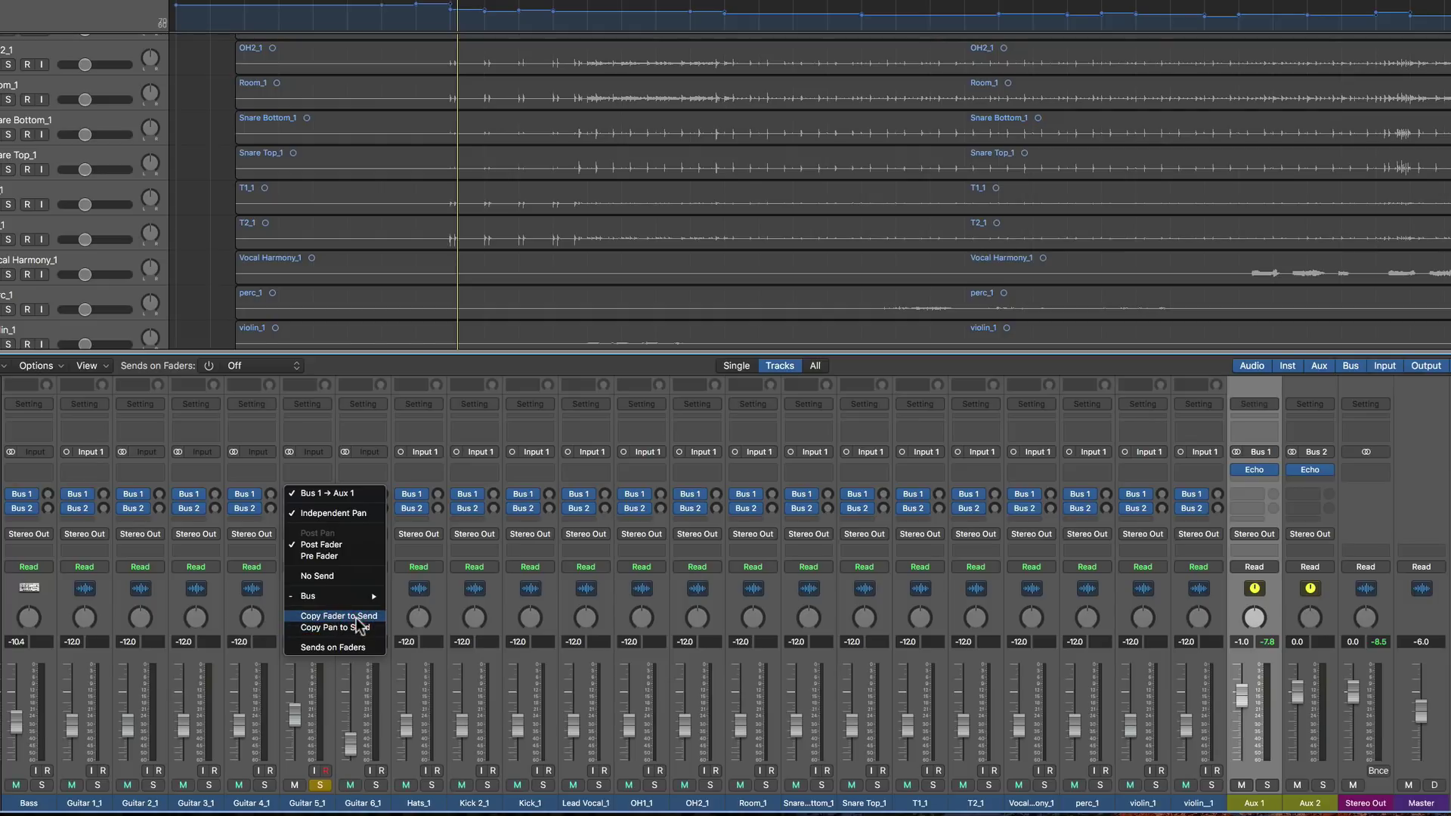
{"action": "left_click", "coordinate": [356, 617]}
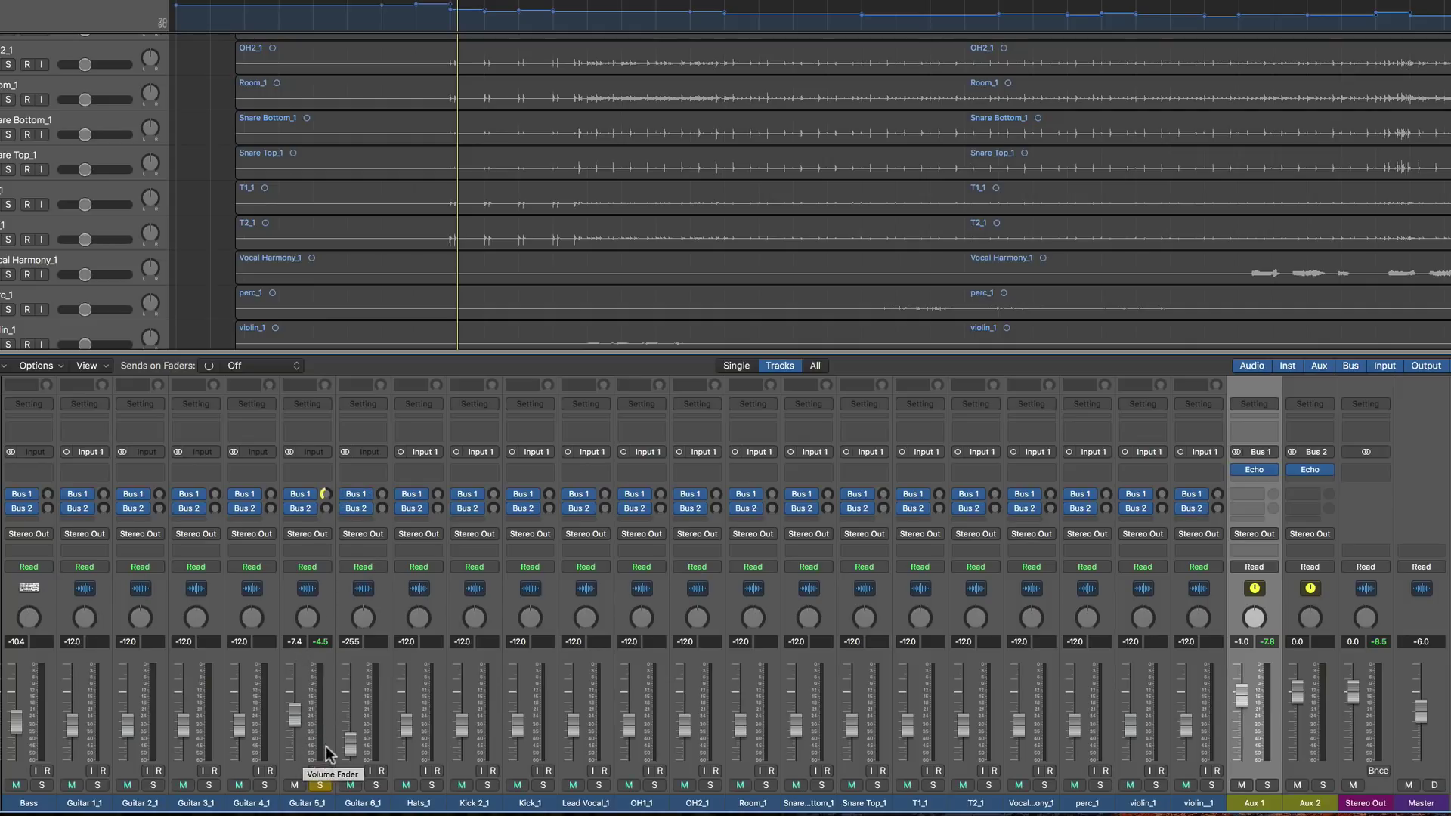
{"action": "key", "text": "space"}
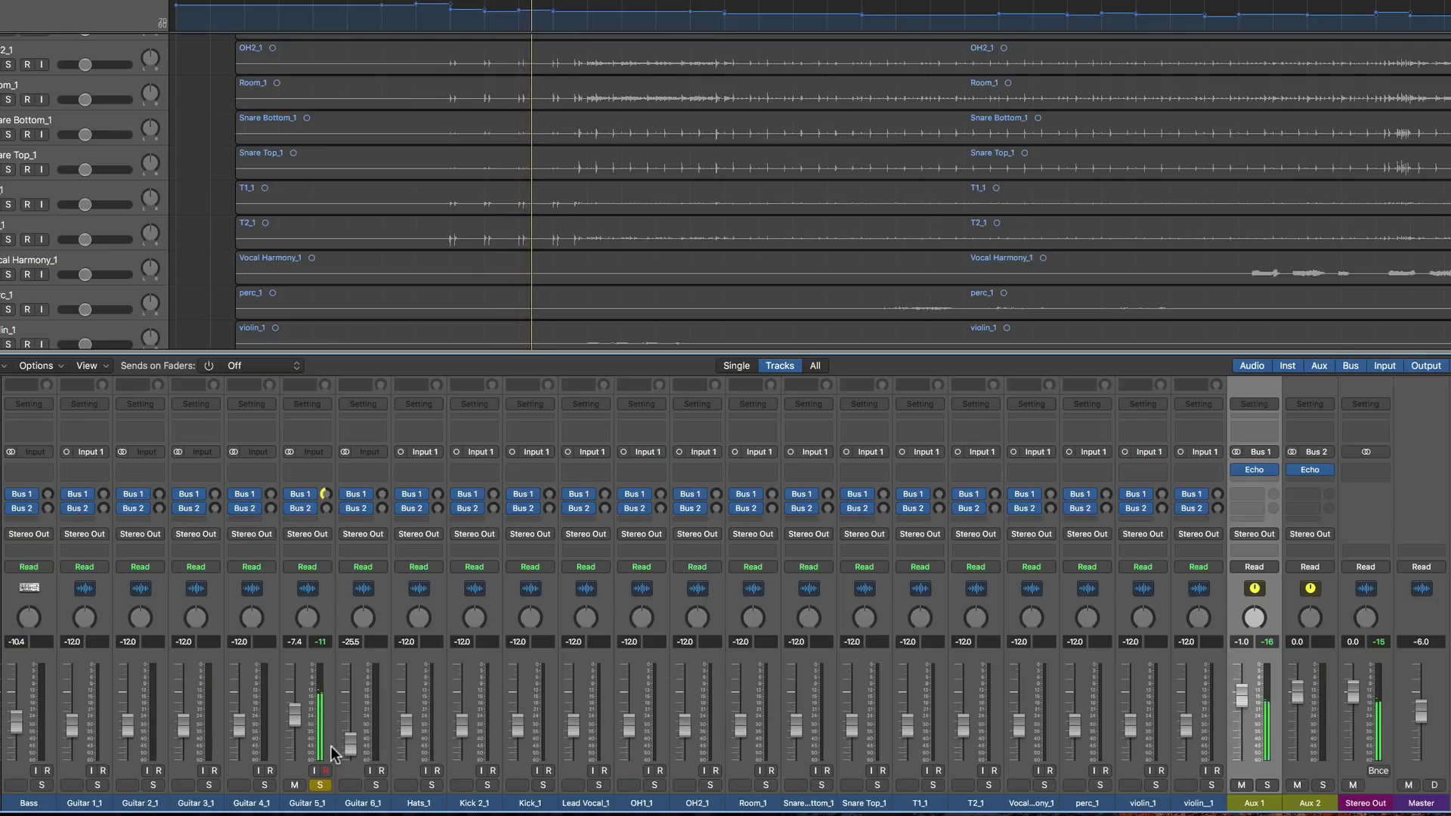
Replace the Echo on Aux 1 with a stereo Stereo Delay and turn off its Tempo Sync.
{"action": "left_click", "coordinate": [1272, 468]}
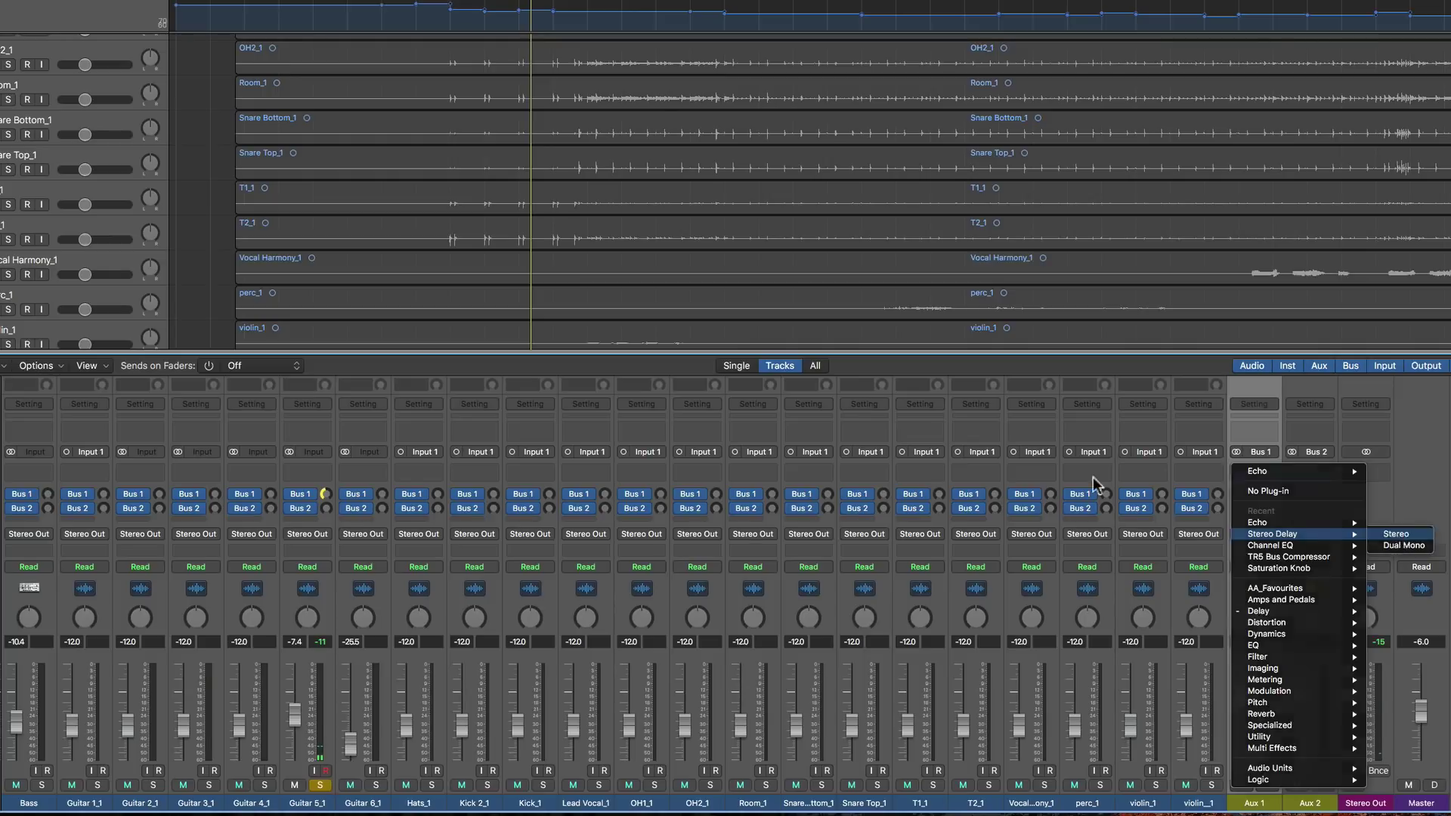
{"action": "left_click", "coordinate": [1396, 534]}
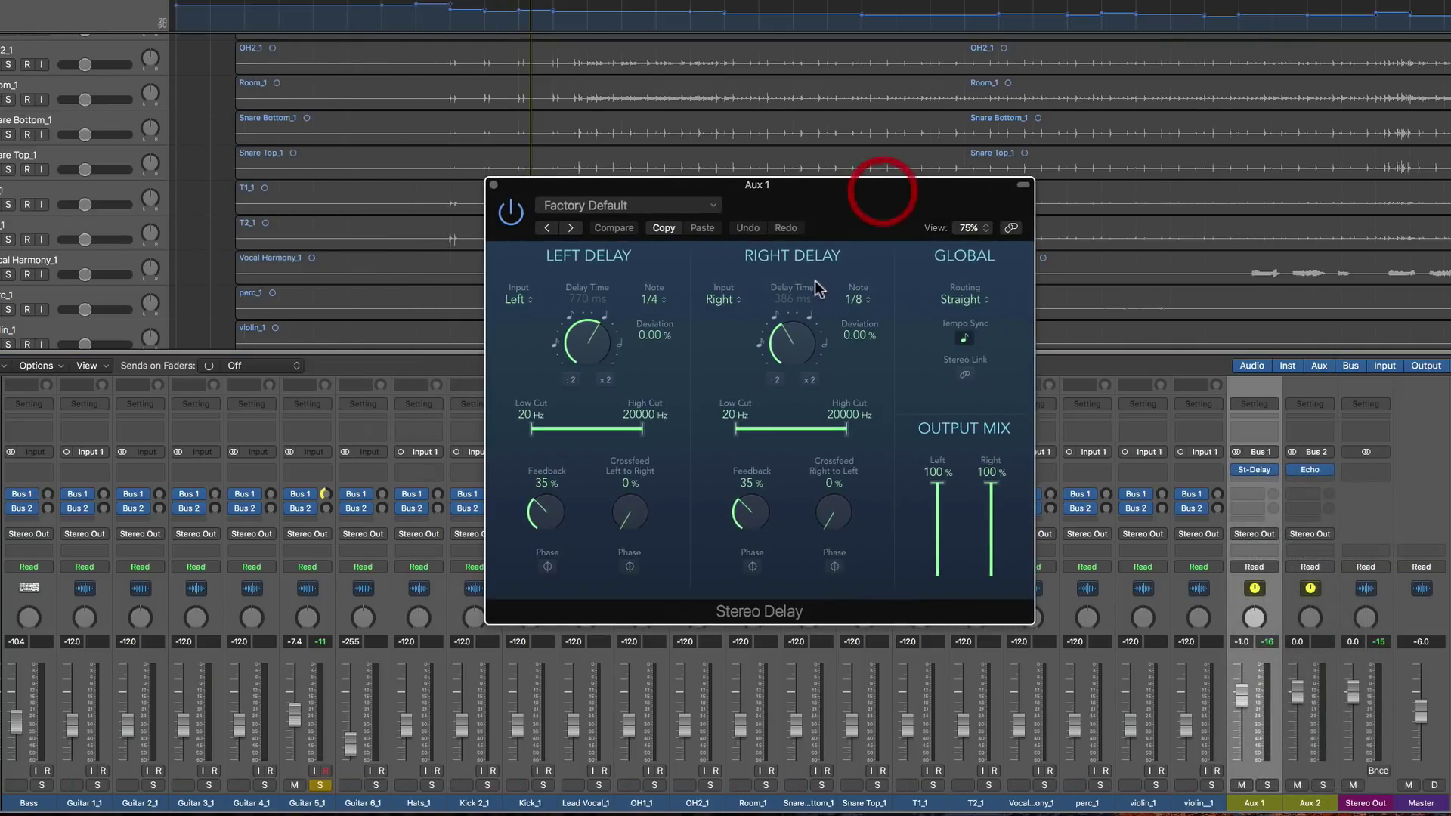
{"action": "left_click", "coordinate": [964, 338]}
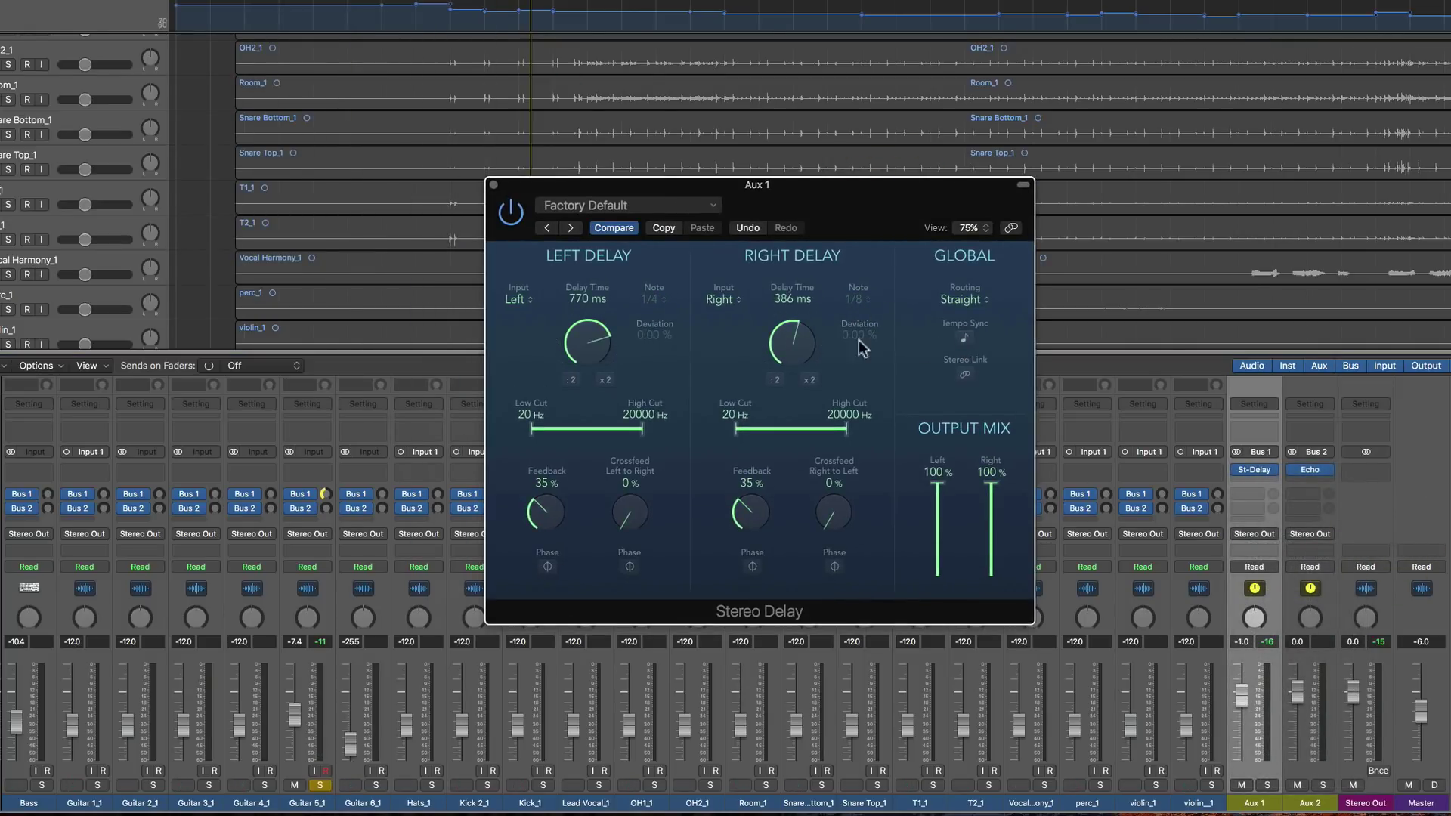
Enable Stereo Link in the Stereo Delay, set both delay times to 41 ms and both feedbacks to 23%, and close it.
{"action": "left_click_drag", "start_coordinate": [793, 340], "coordinate": [799, 398]}
{"action": "left_click", "coordinate": [965, 374]}
{"action": "left_click_drag", "start_coordinate": [588, 342], "coordinate": [745, 377]}
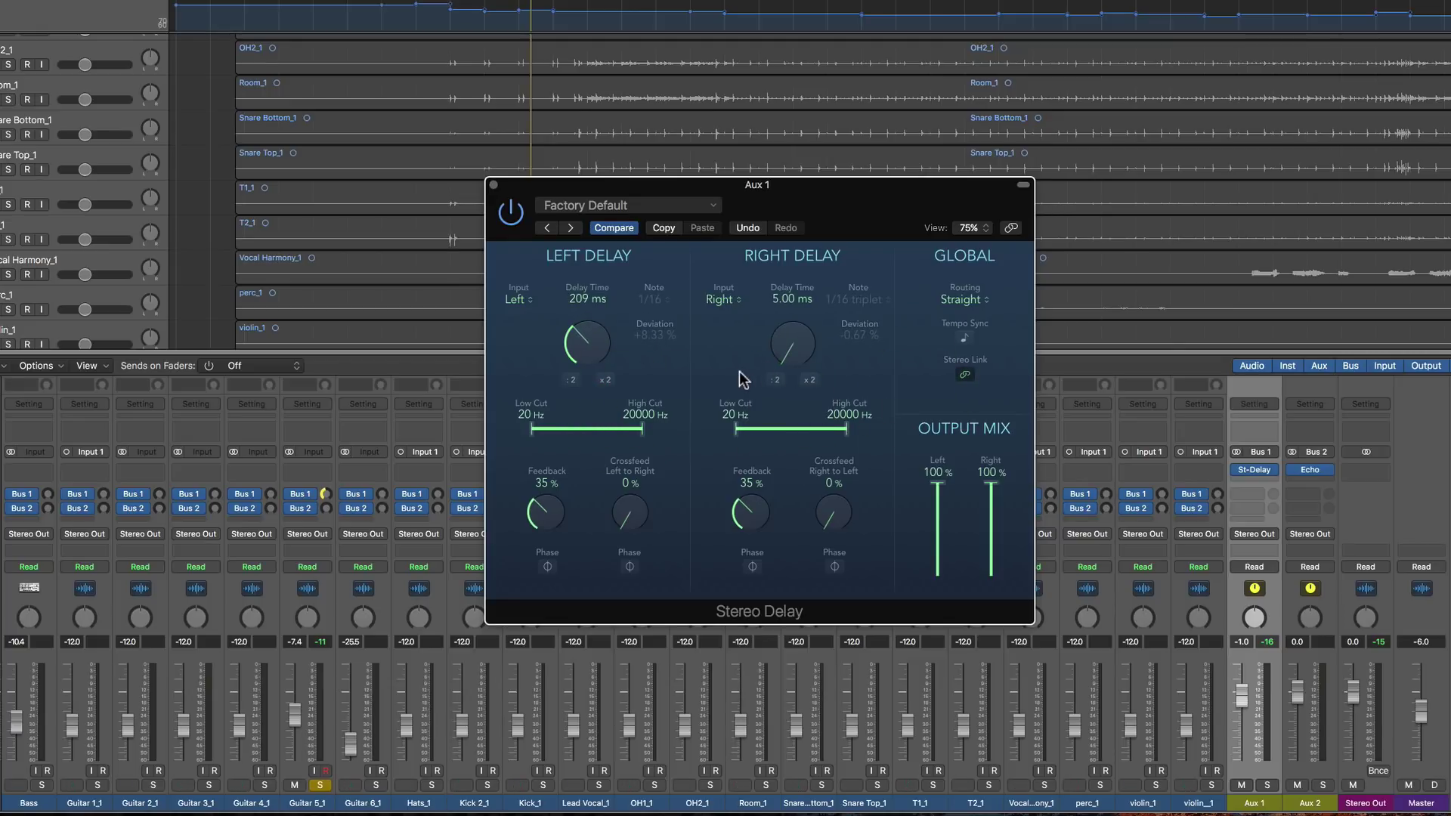
{"action": "left_click", "coordinate": [965, 376]}
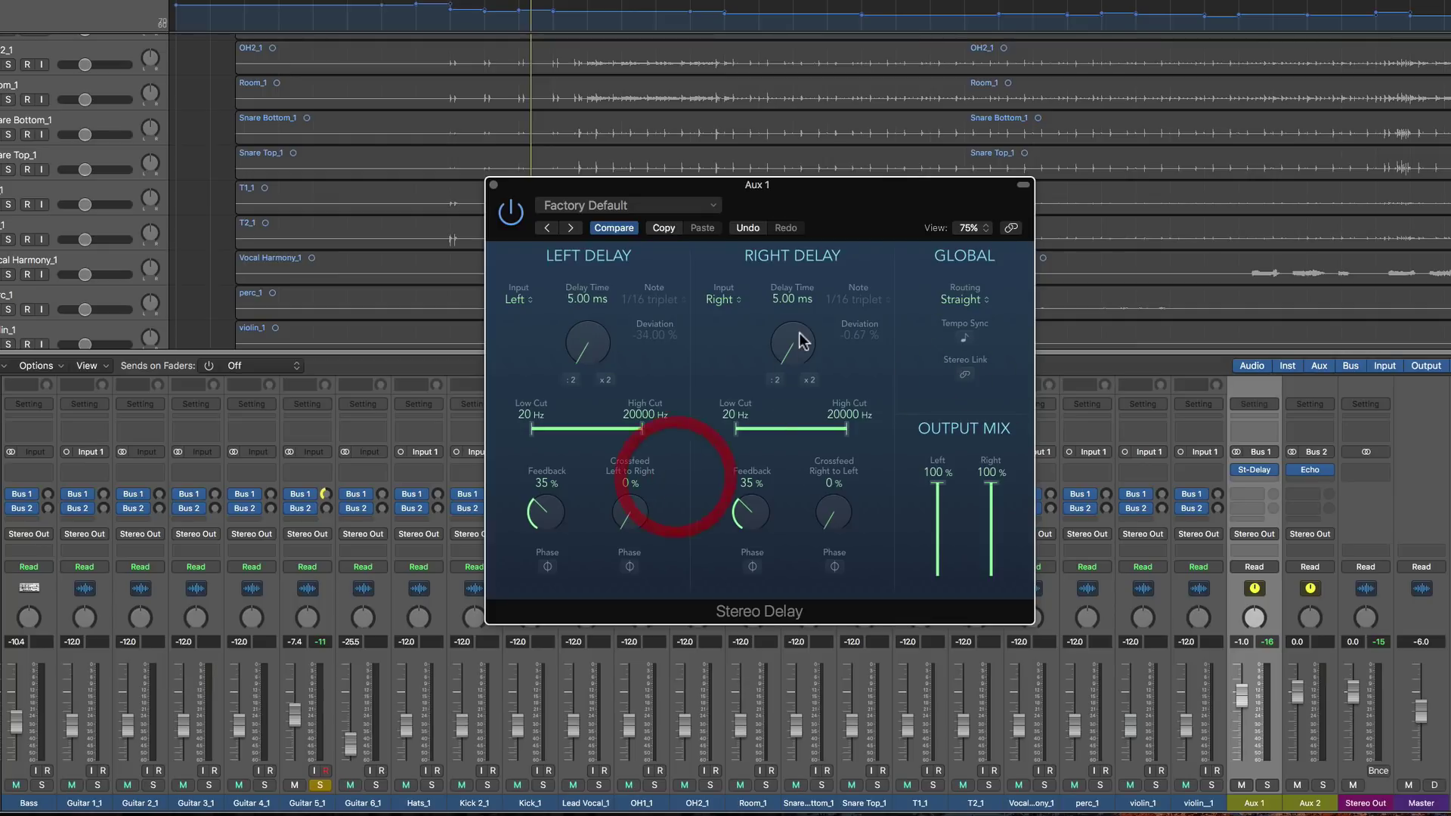
{"action": "left_click", "coordinate": [965, 374]}
{"action": "left_click_drag", "start_coordinate": [802, 345], "coordinate": [806, 344]}
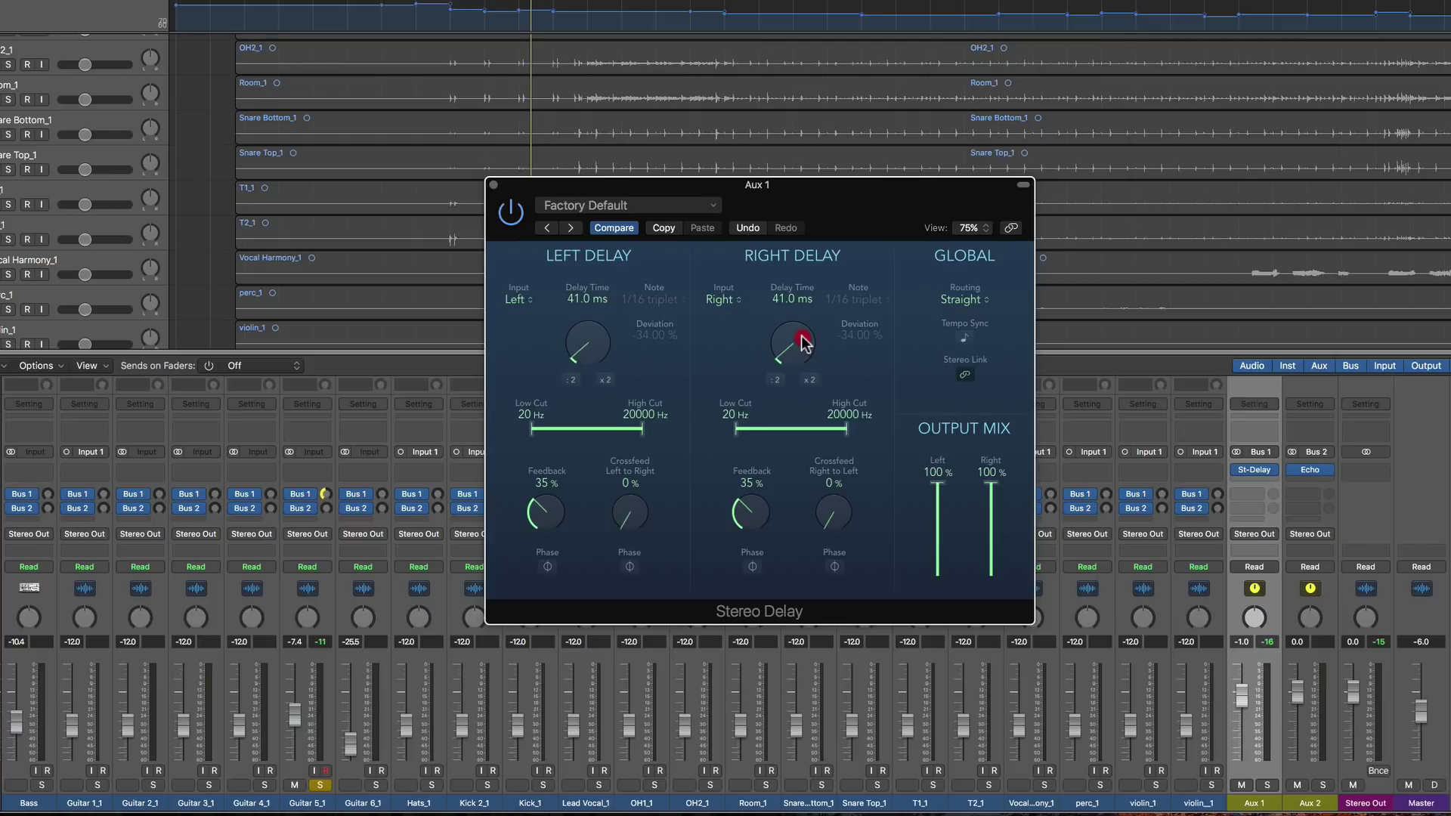
{"action": "left_click_drag", "start_coordinate": [542, 512], "coordinate": [560, 541]}
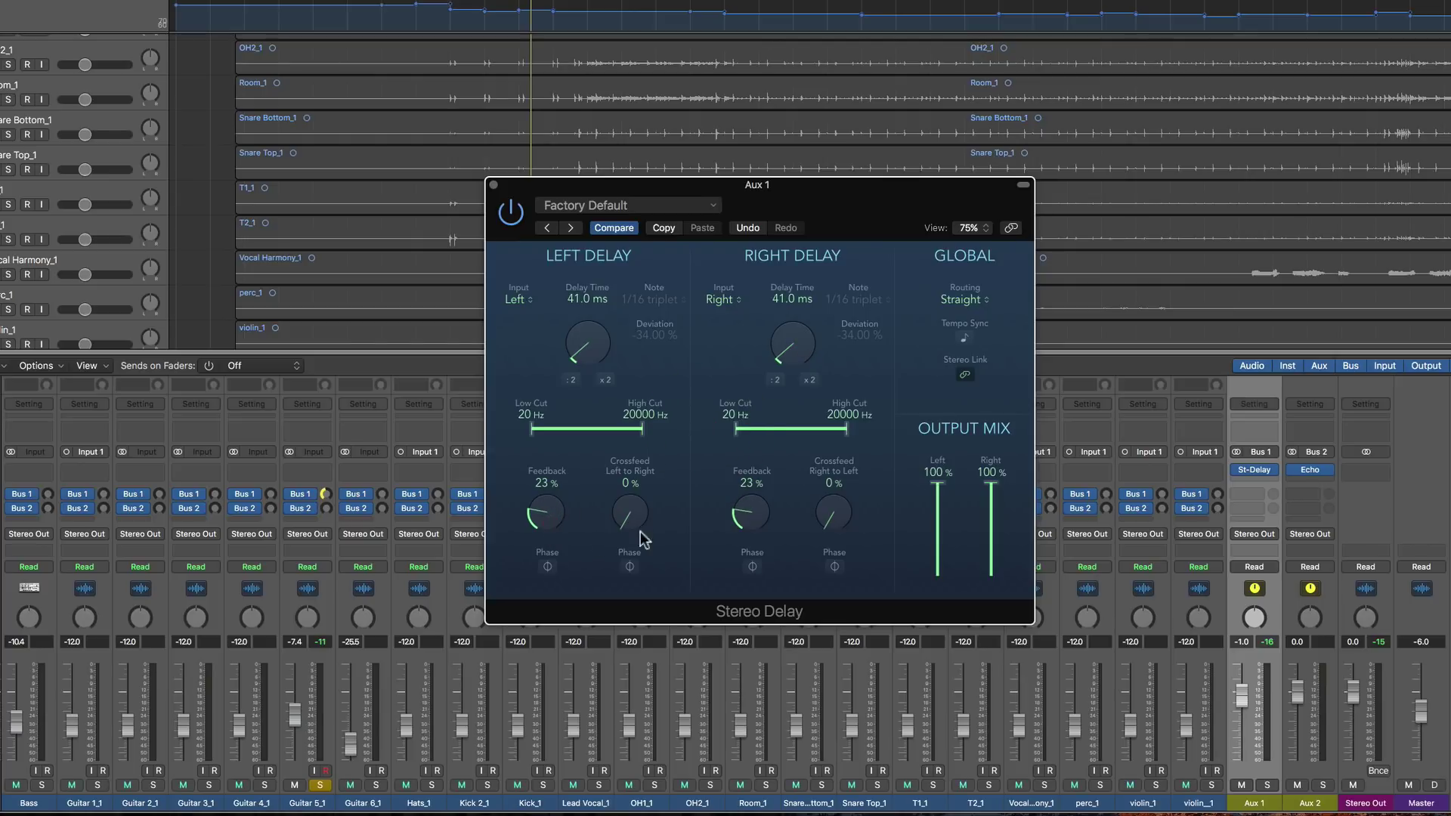
{"action": "left_click", "coordinate": [494, 185]}
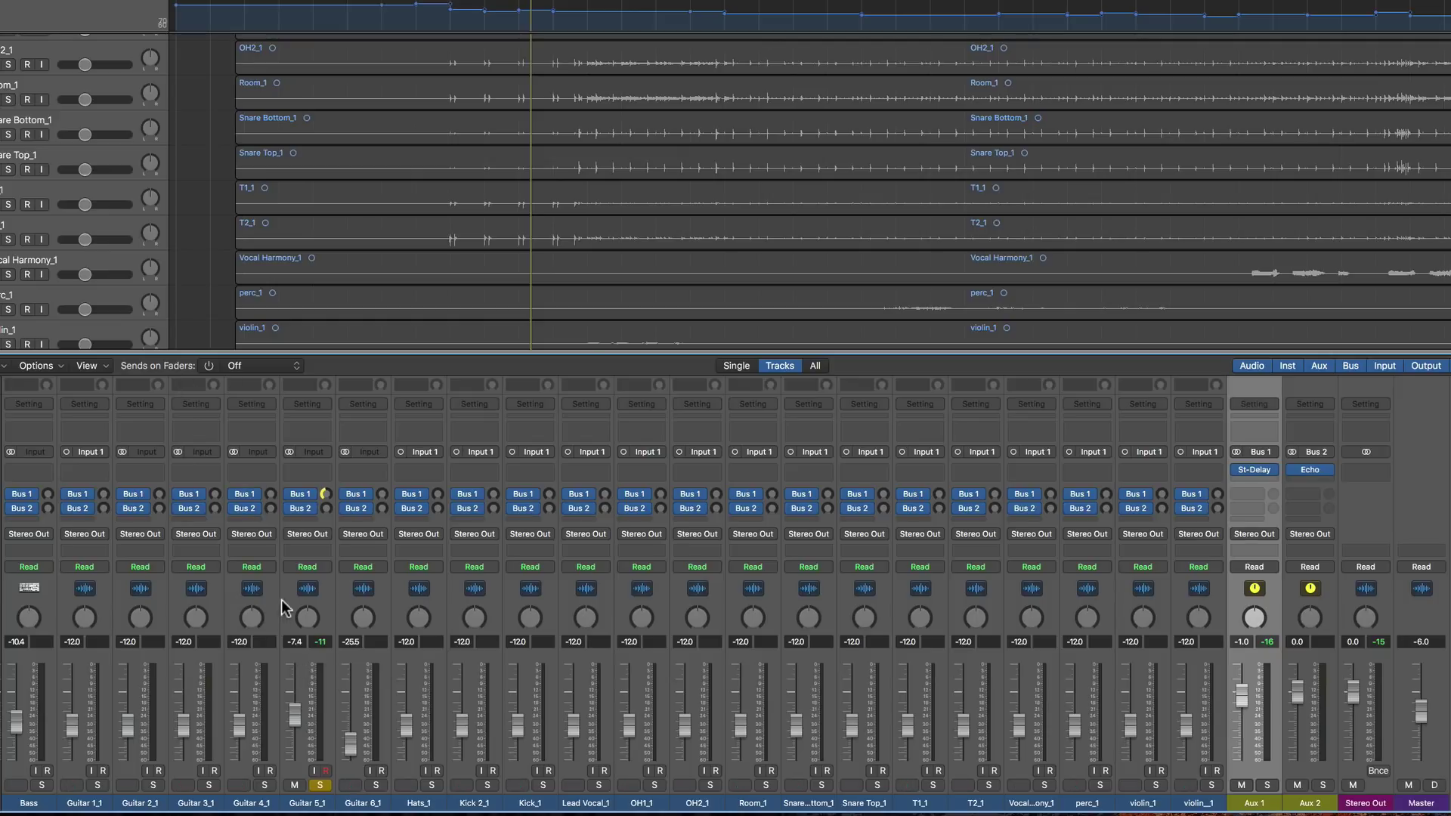
Set the Guitar 5_1 channel's volume to -2.8 dB and its pan to -54.
{"action": "mouse_move", "coordinate": [311, 615]}
{"action": "left_mouse_down"}
{"action": "mouse_move", "coordinate": [337, 690]}
{"action": "mouse_move", "coordinate": [297, 706]}
{"action": "mouse_move", "coordinate": [302, 684]}
{"action": "left_mouse_up"}
{"action": "mouse_move", "coordinate": [310, 496]}
{"action": "left_click_drag", "start_coordinate": [313, 624], "coordinate": [296, 628]}
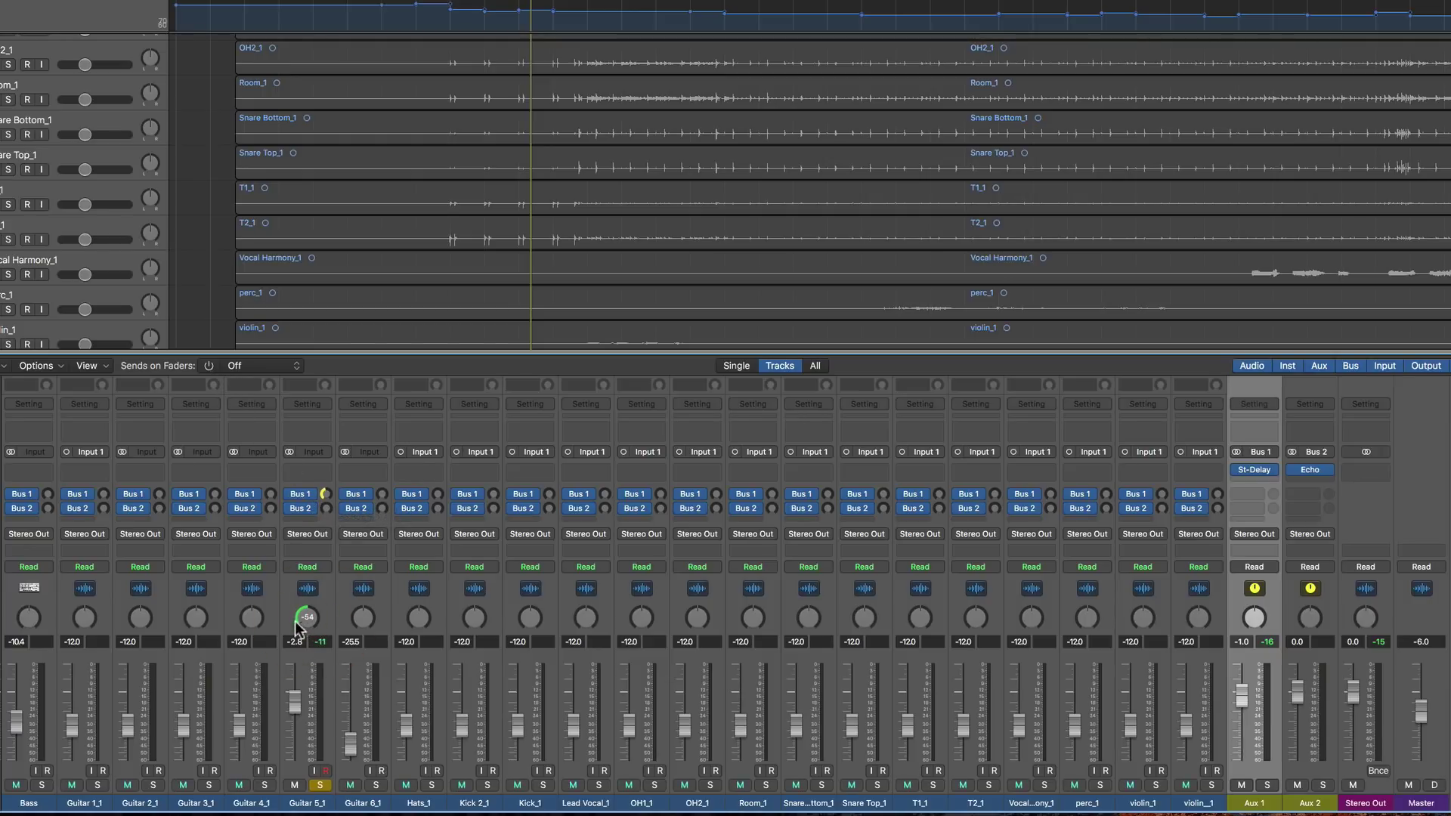
Pan the Guitar 5_1 send to Aux 1 to +54 in Sends on Faders and toggle the mode off and on to compare.
{"action": "left_click", "coordinate": [211, 368]}
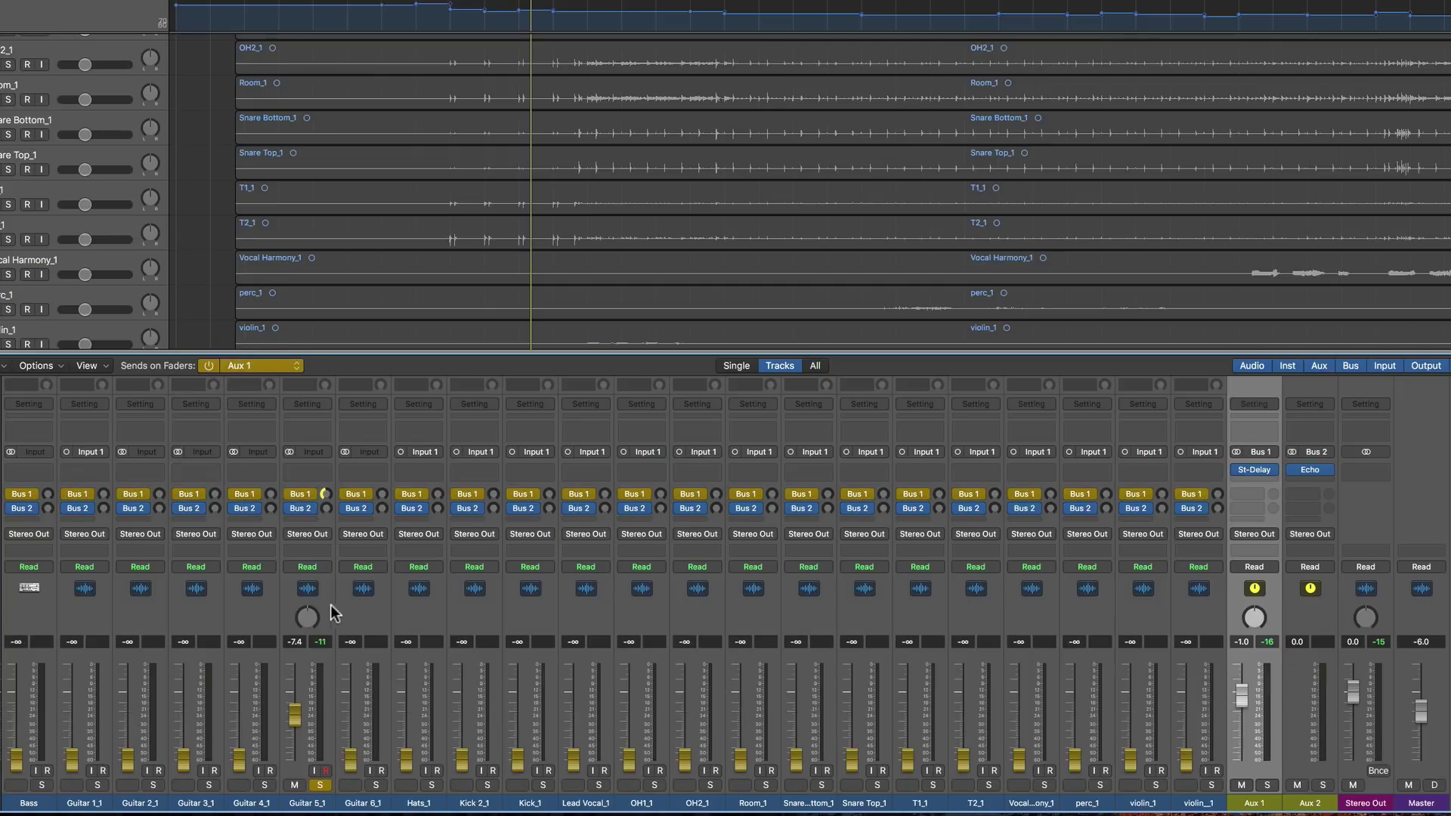
{"action": "left_click_drag", "start_coordinate": [308, 604], "coordinate": [311, 543]}
{"action": "left_click", "coordinate": [210, 365]}
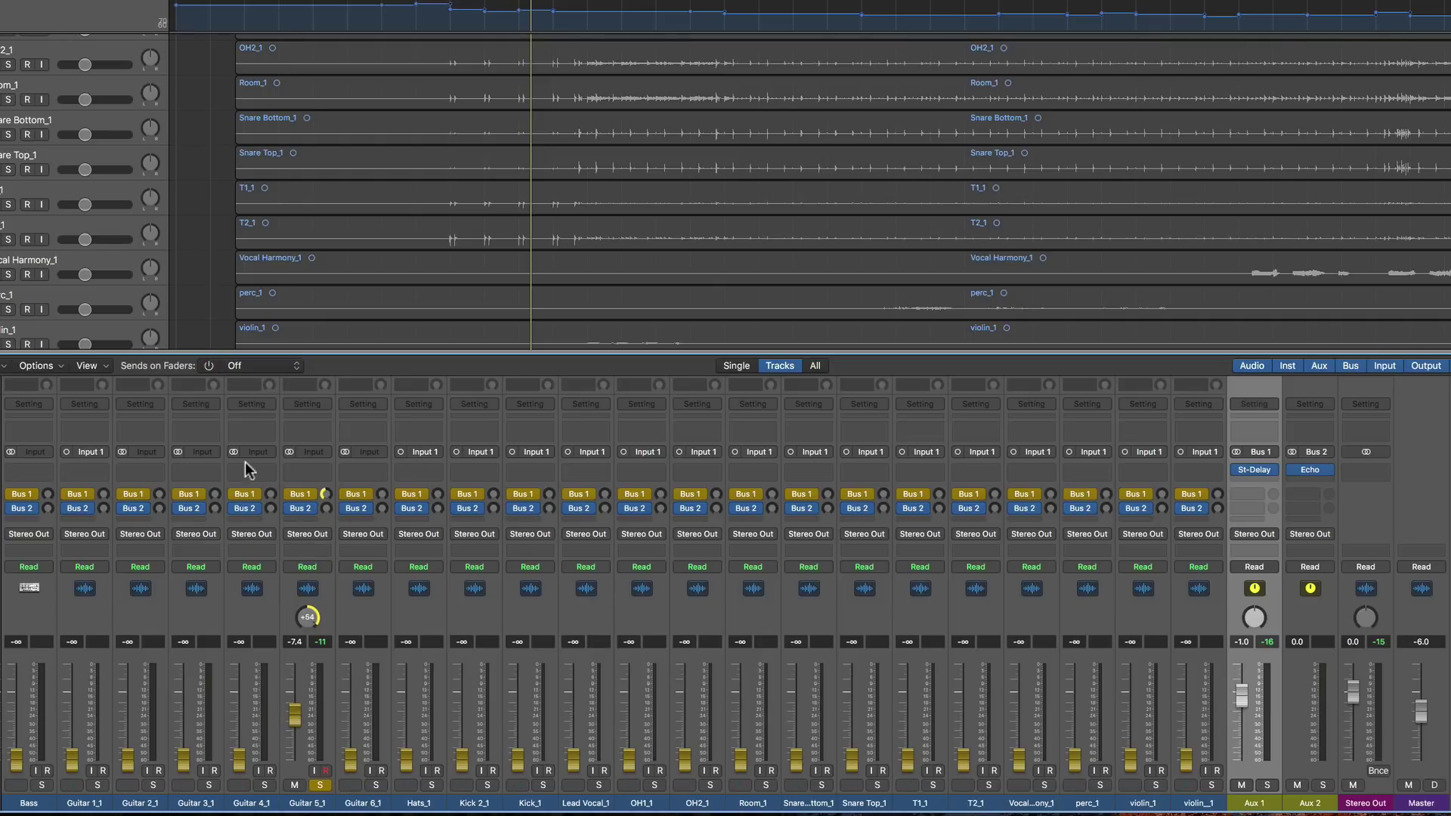
{"action": "left_click", "coordinate": [295, 707]}
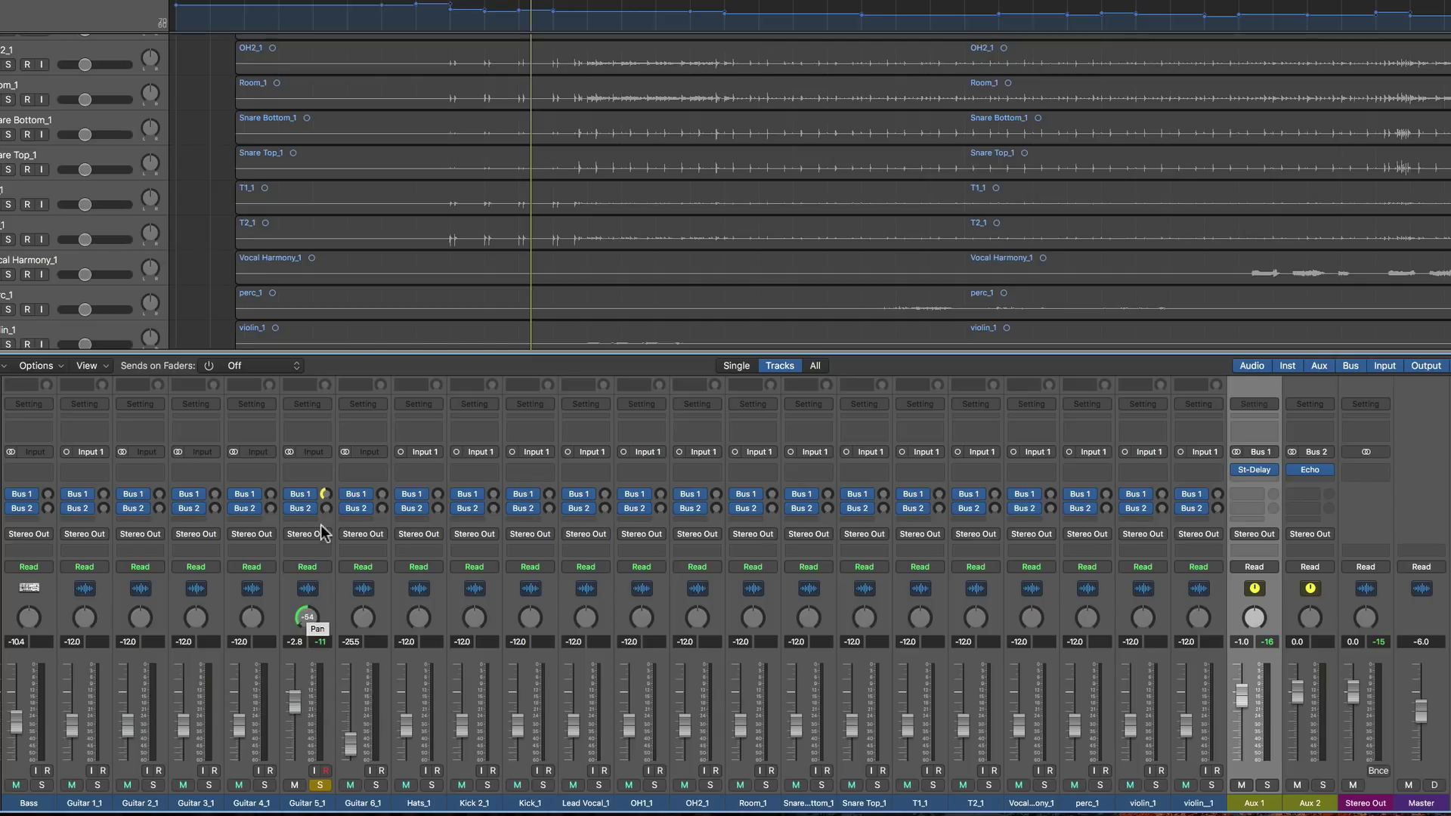
{"action": "left_click", "coordinate": [209, 366]}
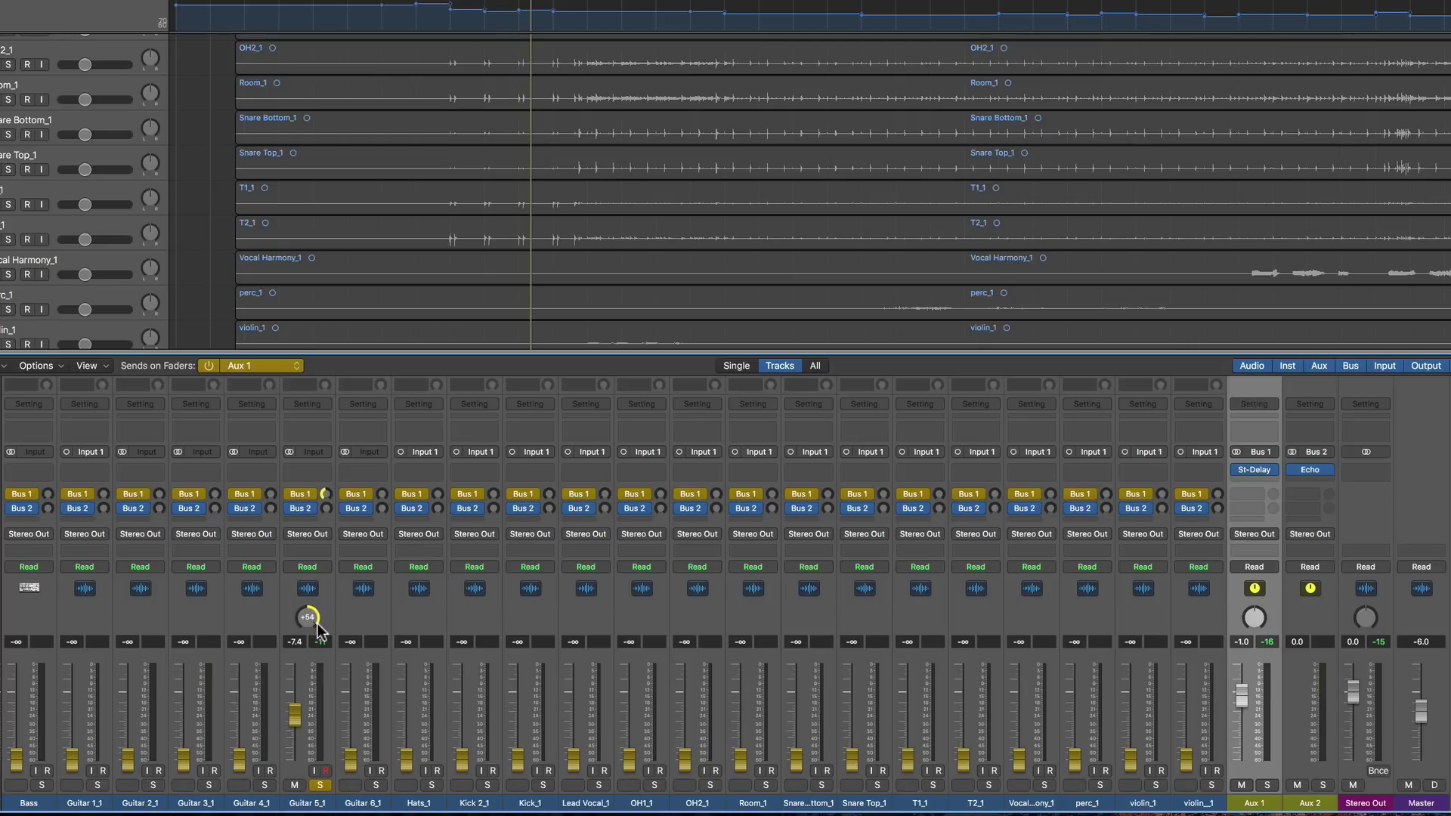
Compare channel and send levels by toggling Sends on Faders, and copy Guitar 5_1's channel fader level to its Bus 1 send.
{"action": "left_click", "coordinate": [208, 366]}
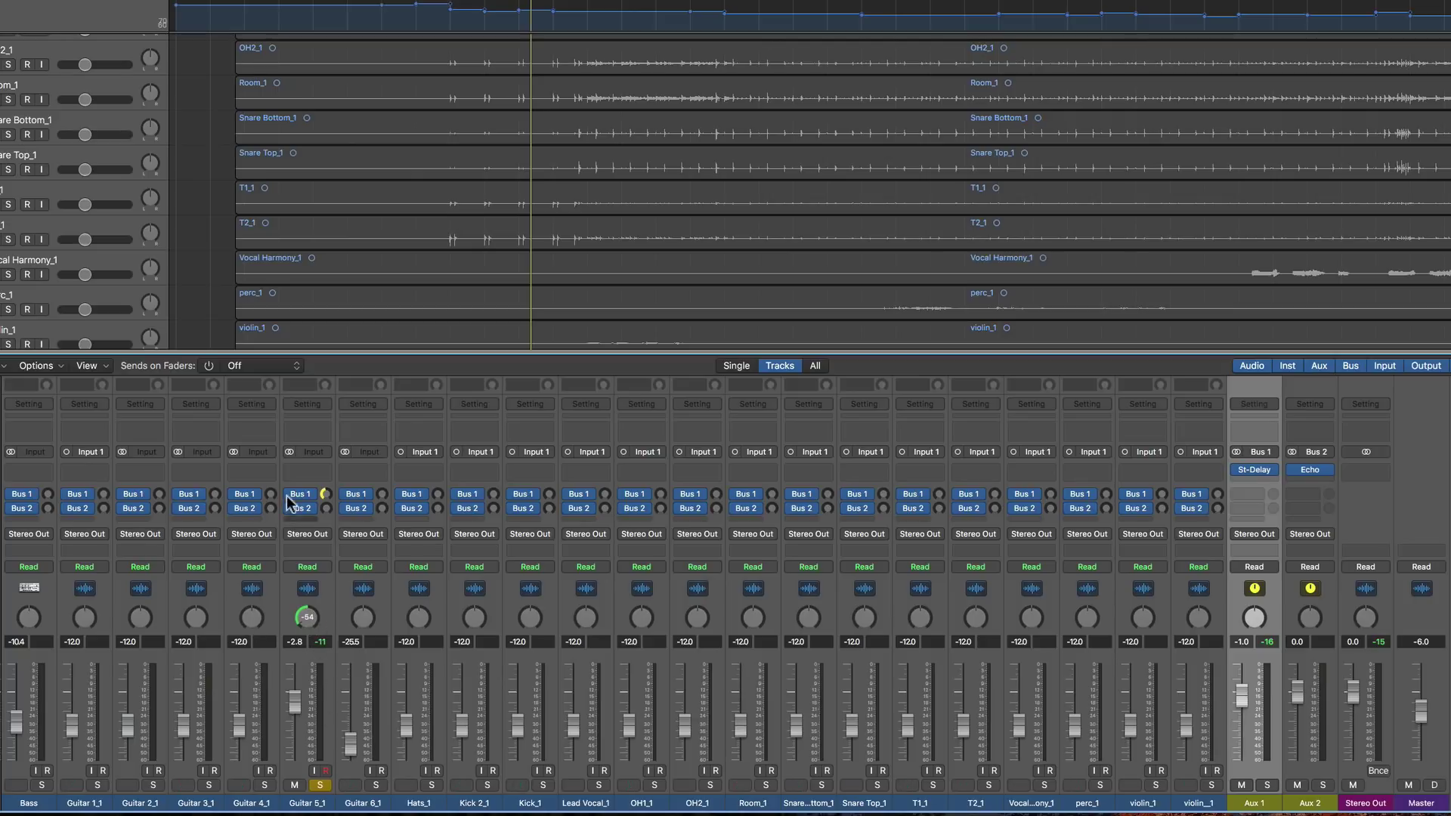
{"action": "left_click", "coordinate": [208, 366]}
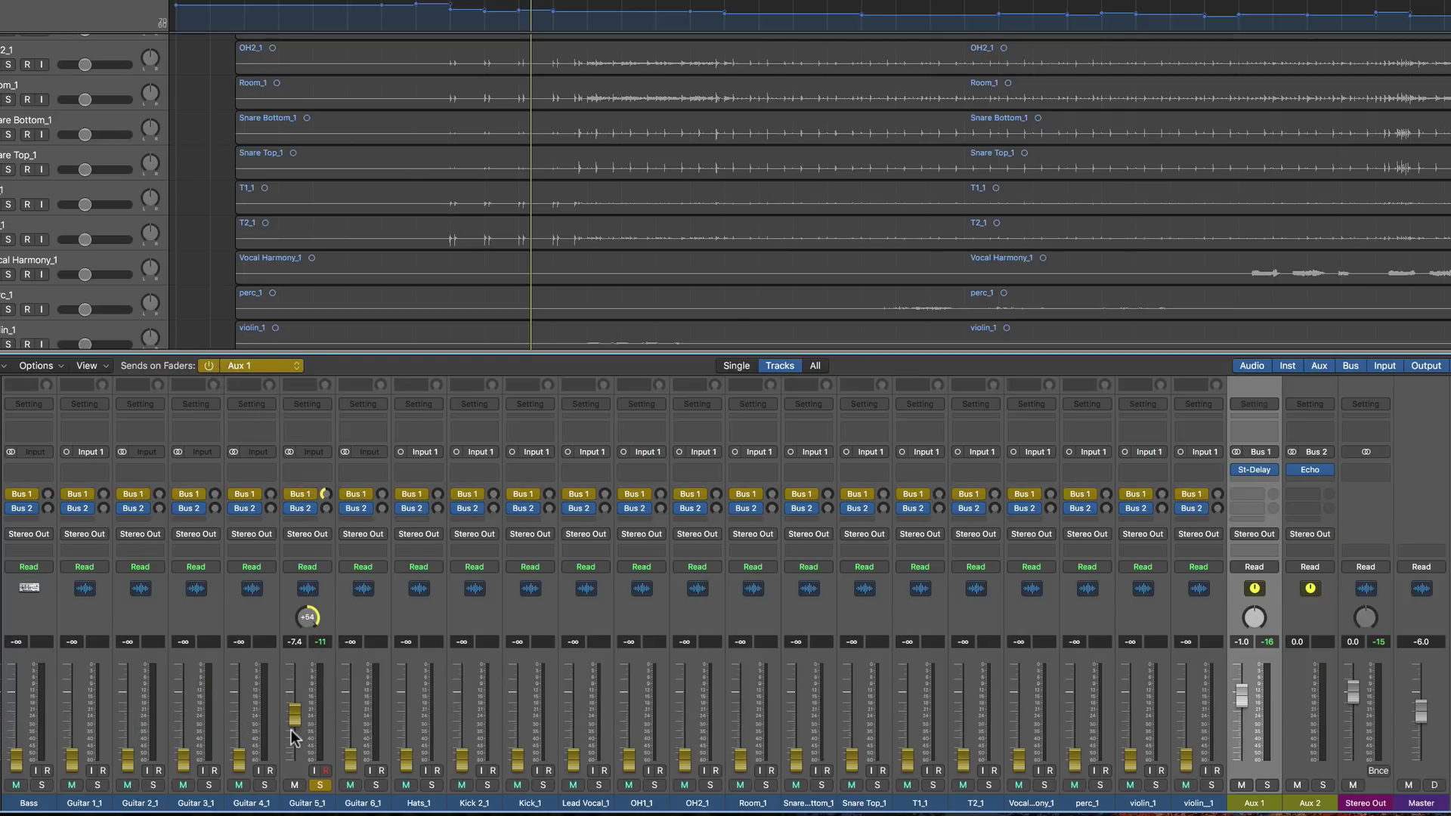
{"action": "left_click", "coordinate": [310, 493]}
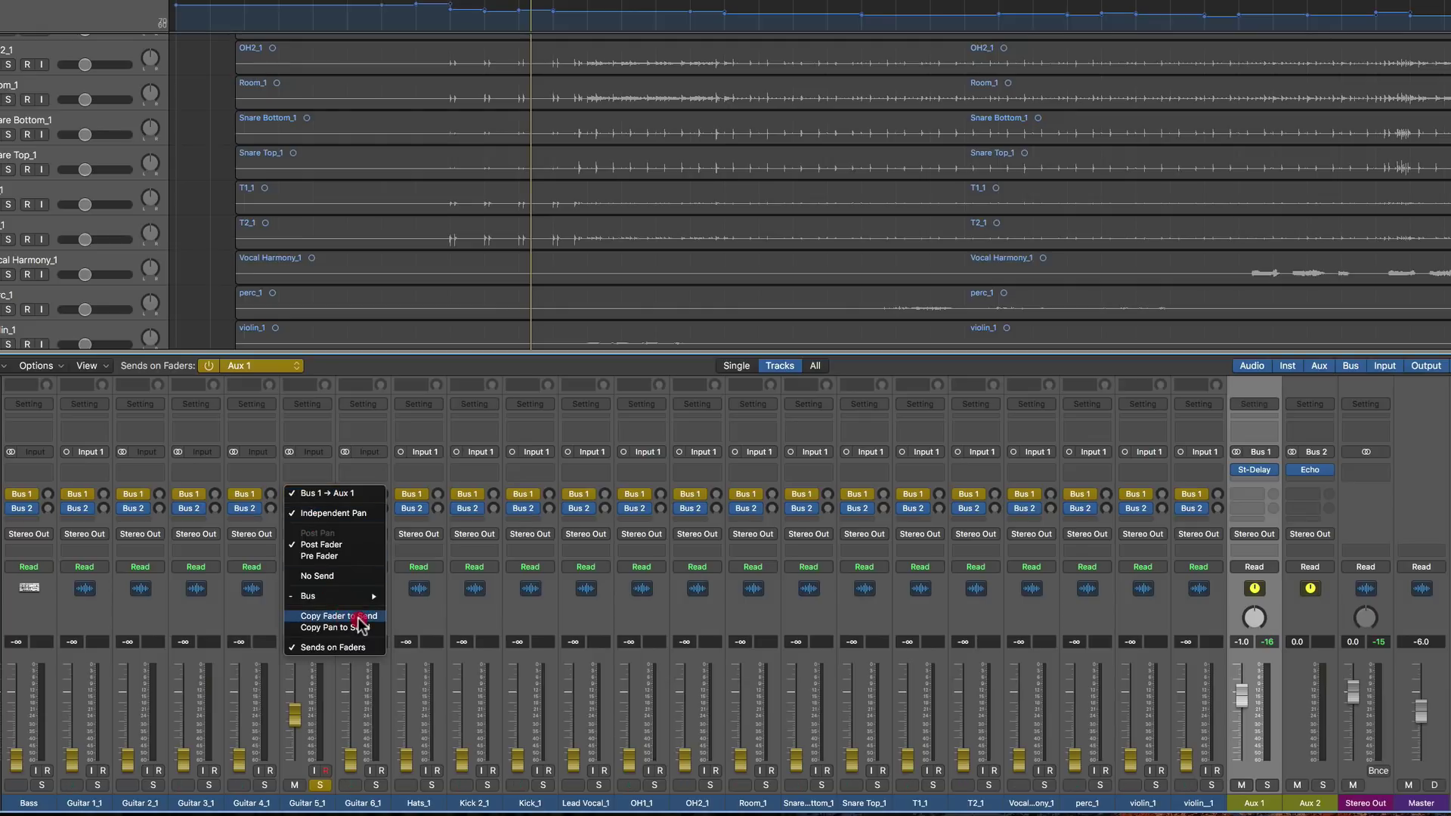
{"action": "left_click", "coordinate": [359, 617]}
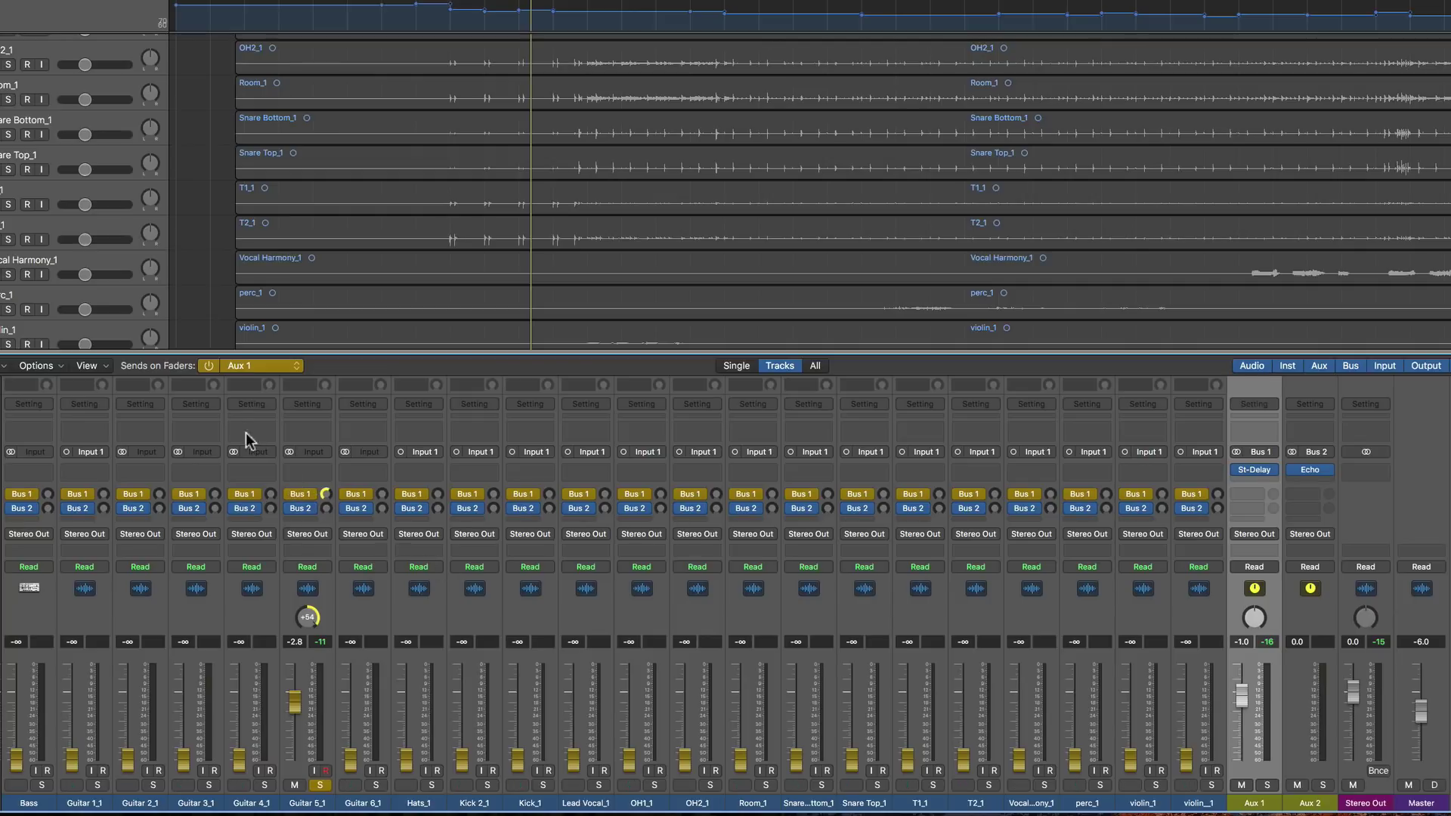
Play the soloed Guitar 5_1 track and switch Sends on Faders off and on to compare its channel settings with its Aux 1 send.
{"action": "left_click", "coordinate": [208, 365]}
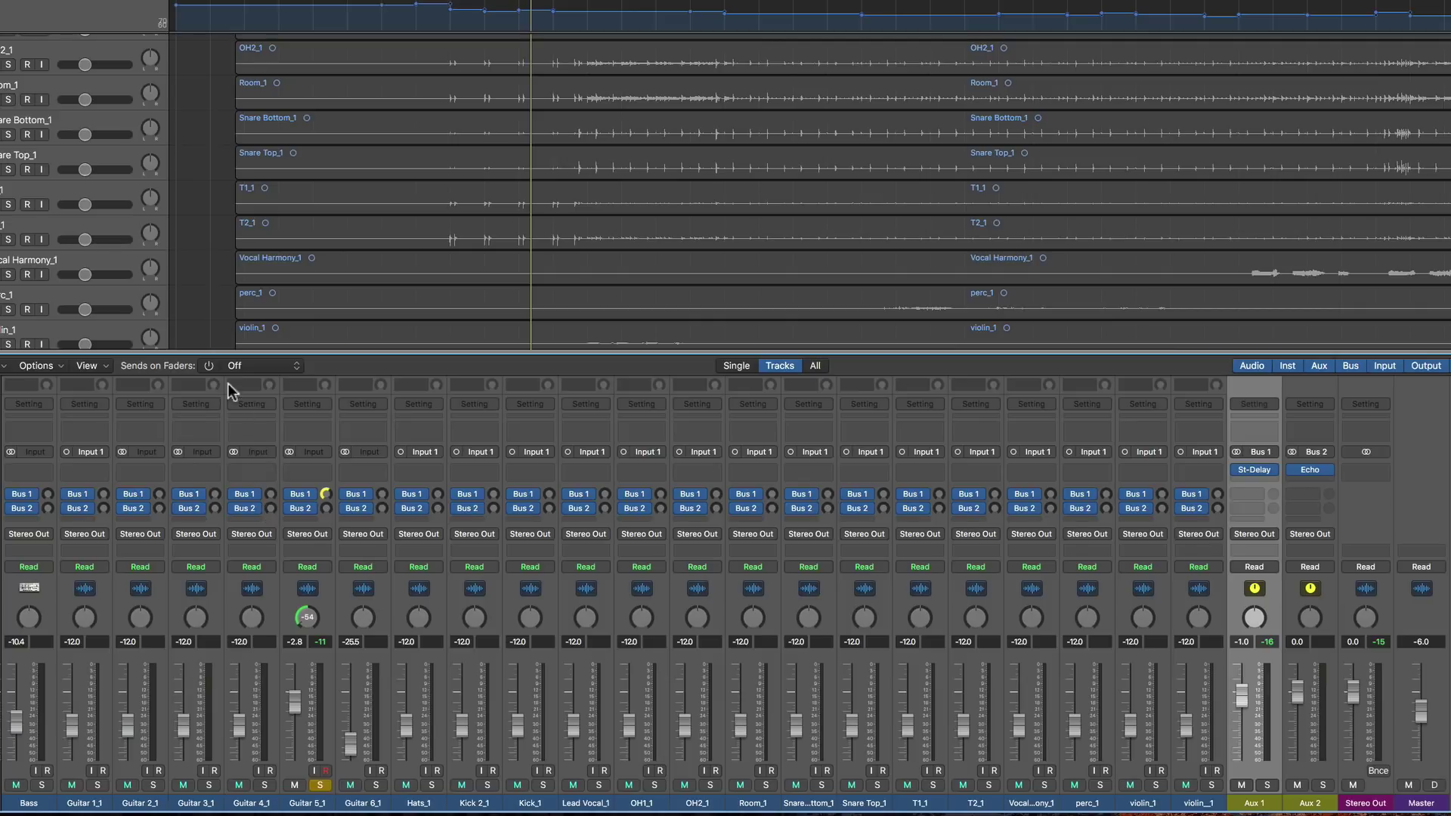
{"action": "left_click", "coordinate": [208, 365]}
{"action": "key", "text": "space"}
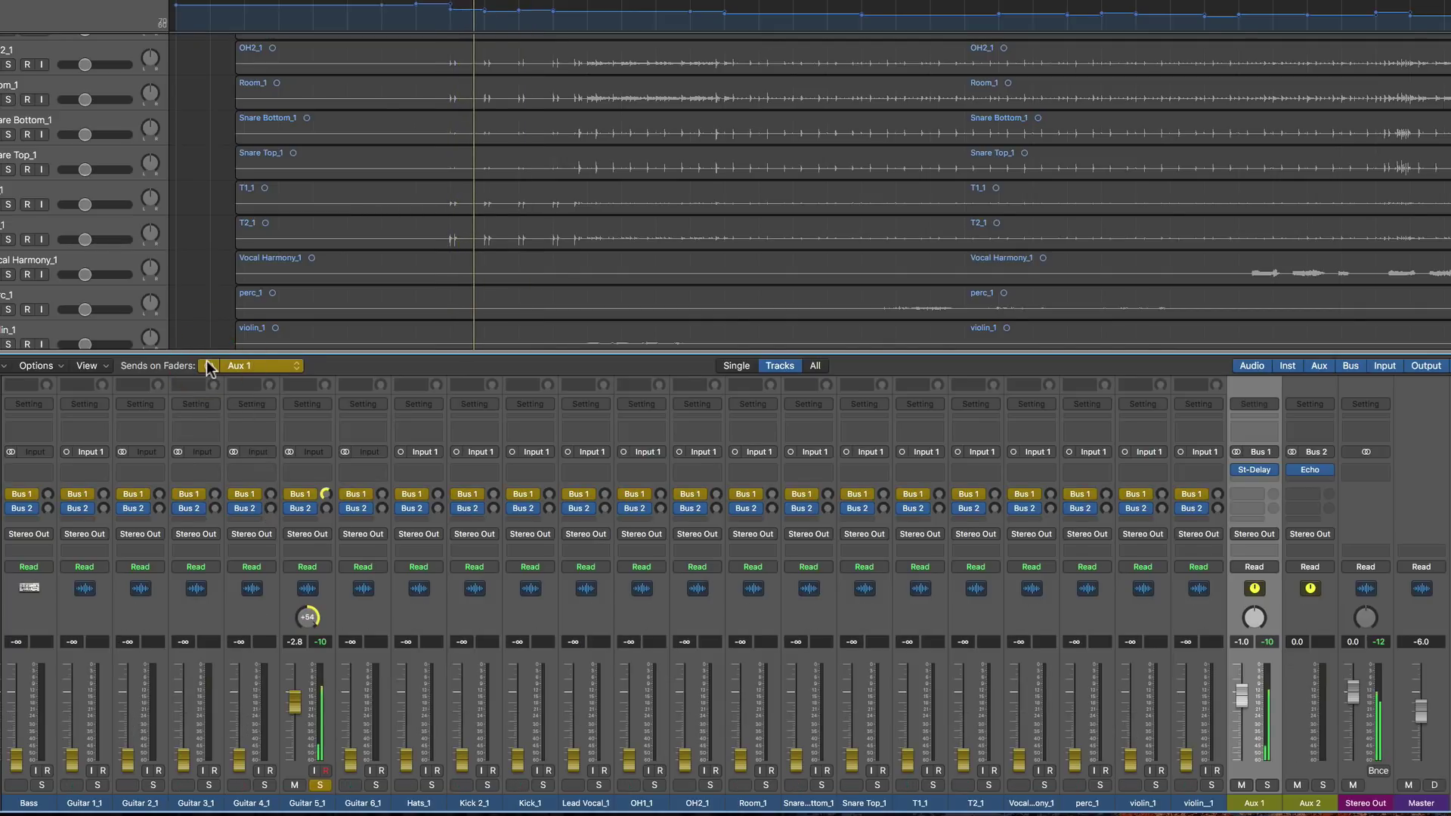
{"action": "left_click", "coordinate": [208, 366]}
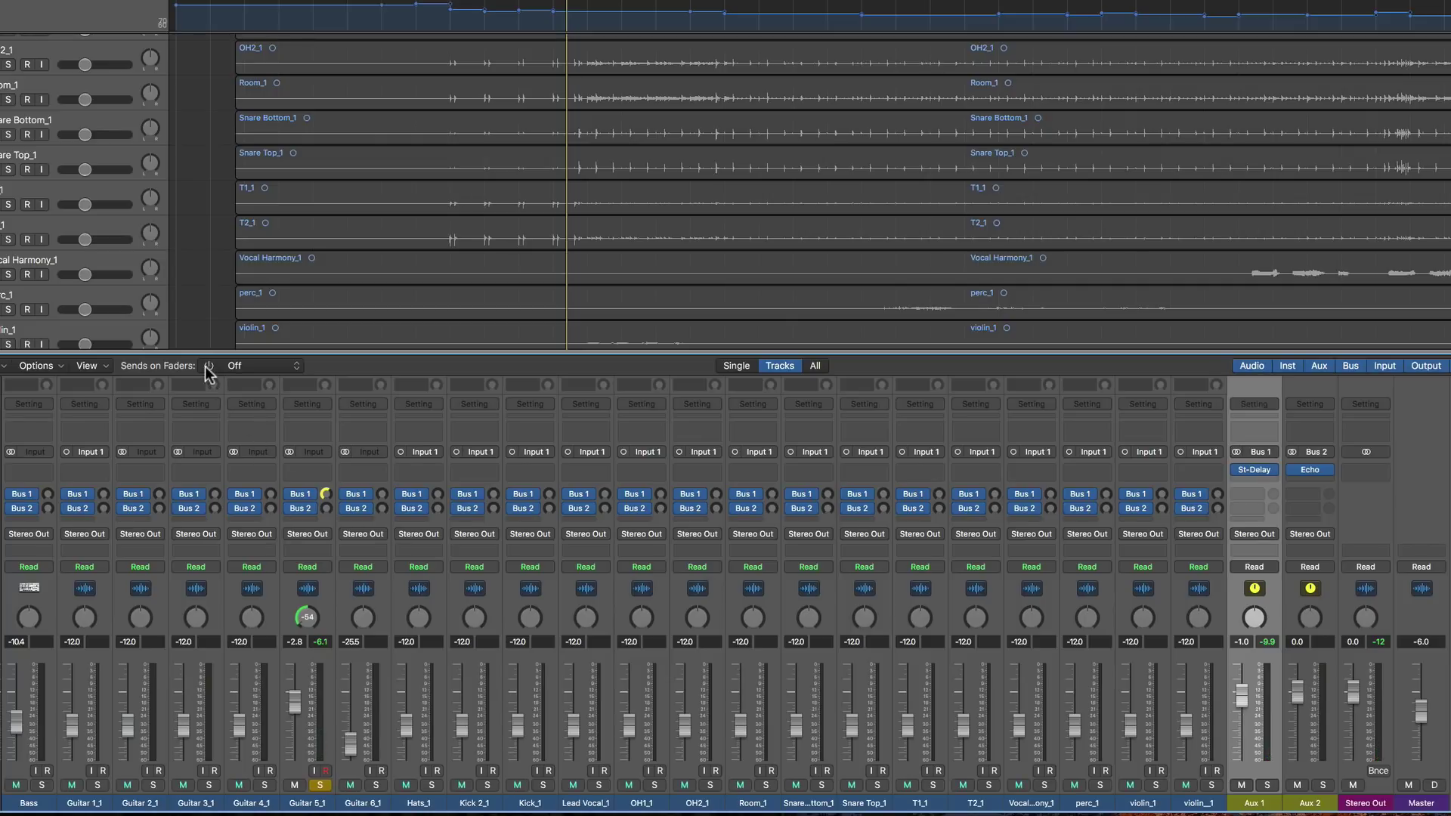
{"action": "left_click", "coordinate": [208, 366]}
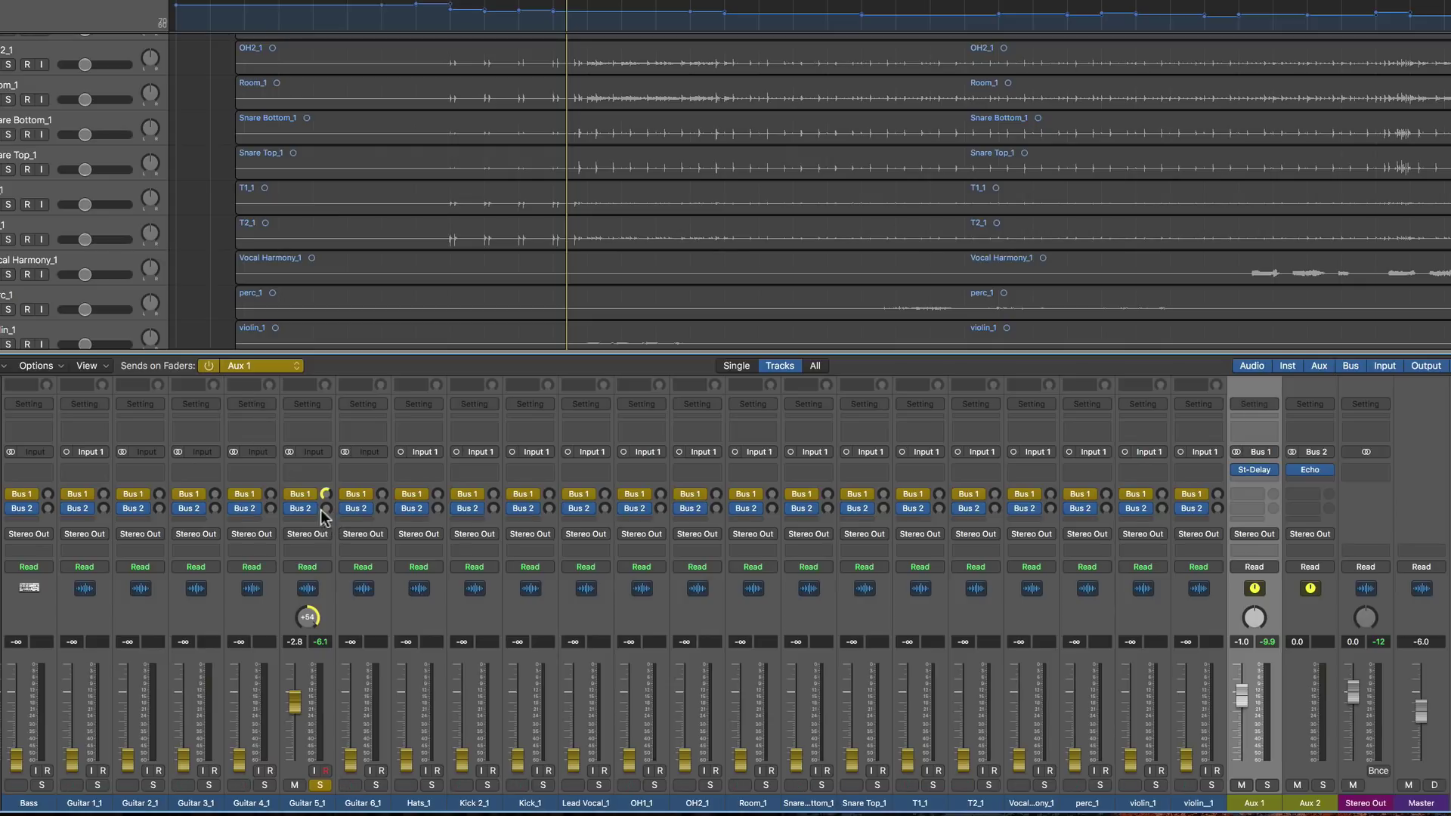
Toggle Sends on Faders off and back on for Aux 1, and view its list of selectable aux destinations.
{"action": "left_click", "coordinate": [208, 366]}
{"action": "left_click", "coordinate": [209, 366]}
{"action": "left_click", "coordinate": [287, 369]}
{"action": "left_click", "coordinate": [339, 366]}
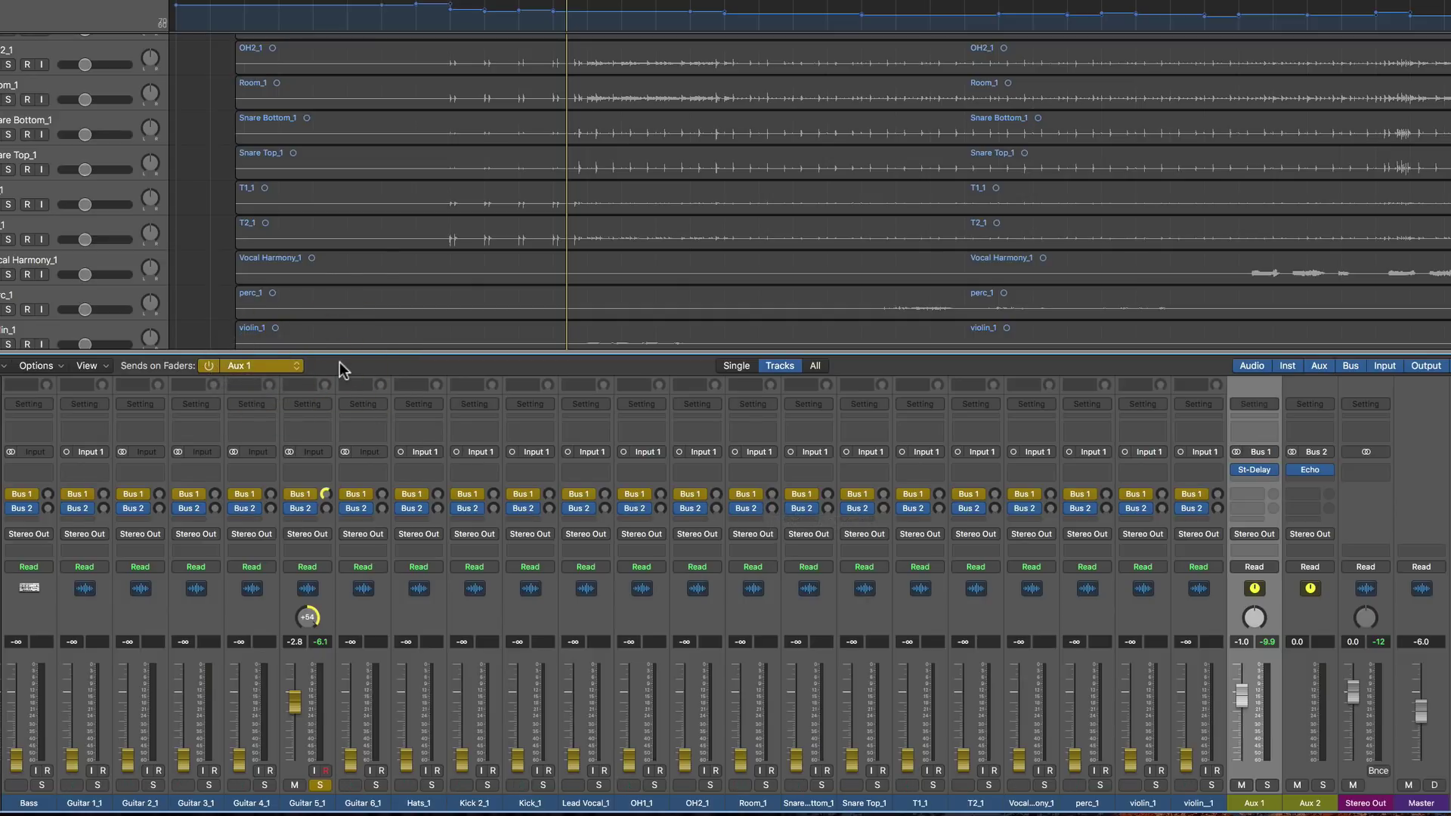